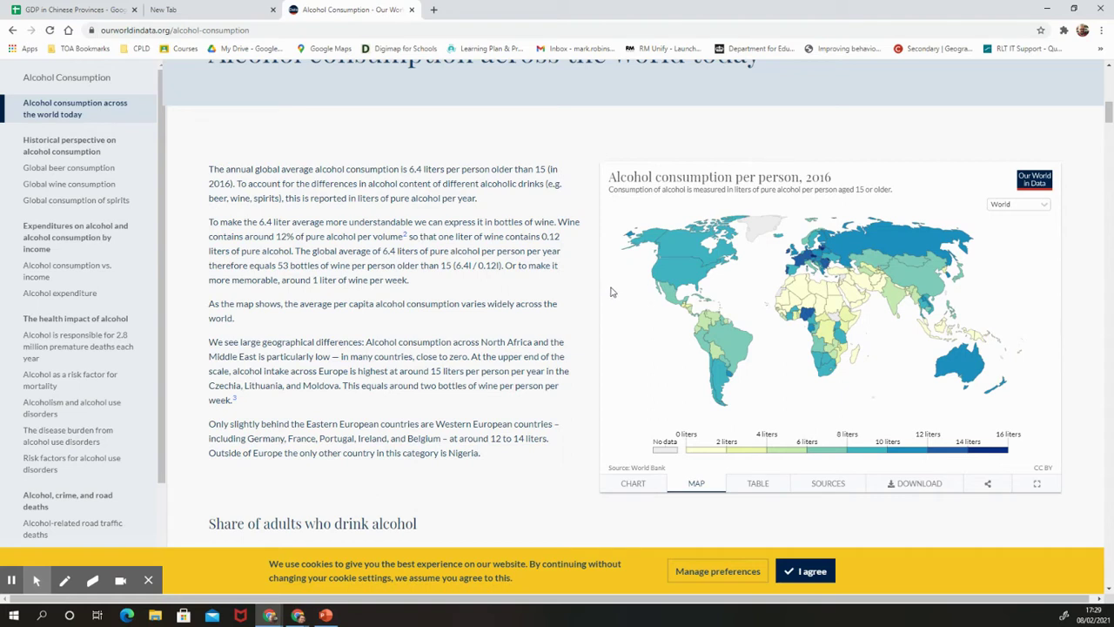
Step: Examine the United States' alcohol consumption figure on the 2016 world map
{"action": "mouse_move", "coordinate": [658, 277]}
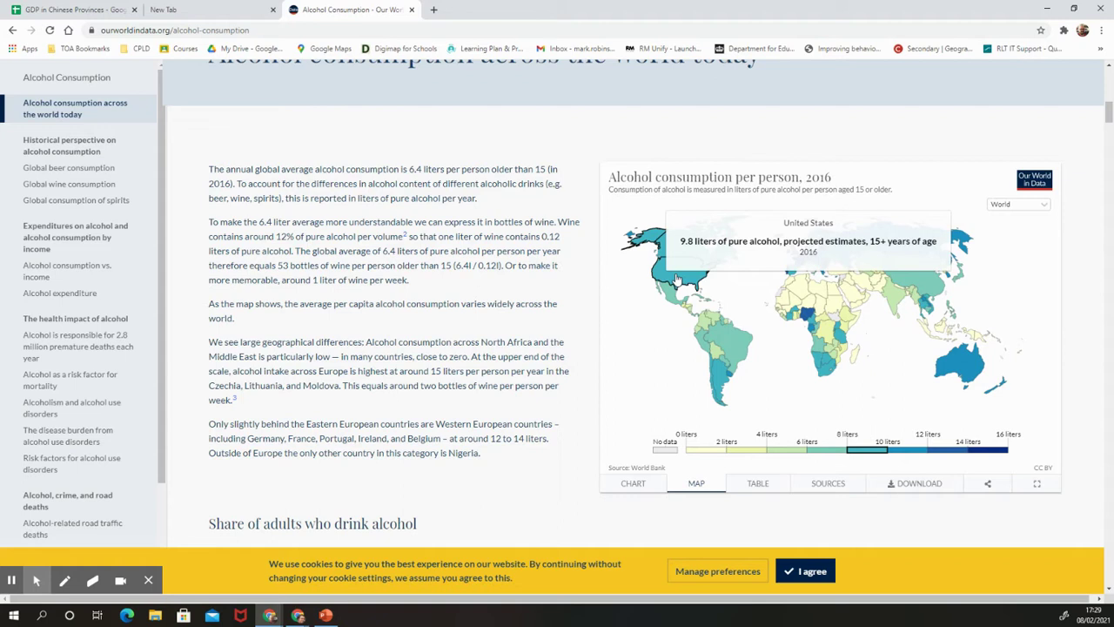
{"action": "mouse_move", "coordinate": [679, 252]}
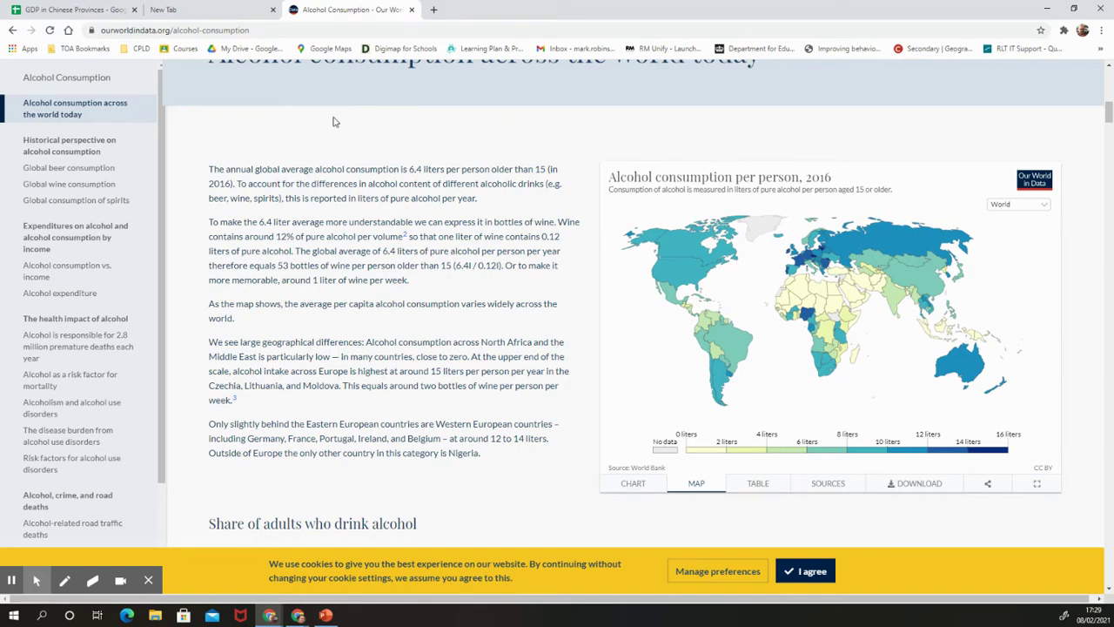
Step: Switch to the GDP in Chinese Provinces spreadsheet and look through the province names
{"action": "left_click", "coordinate": [66, 12]}
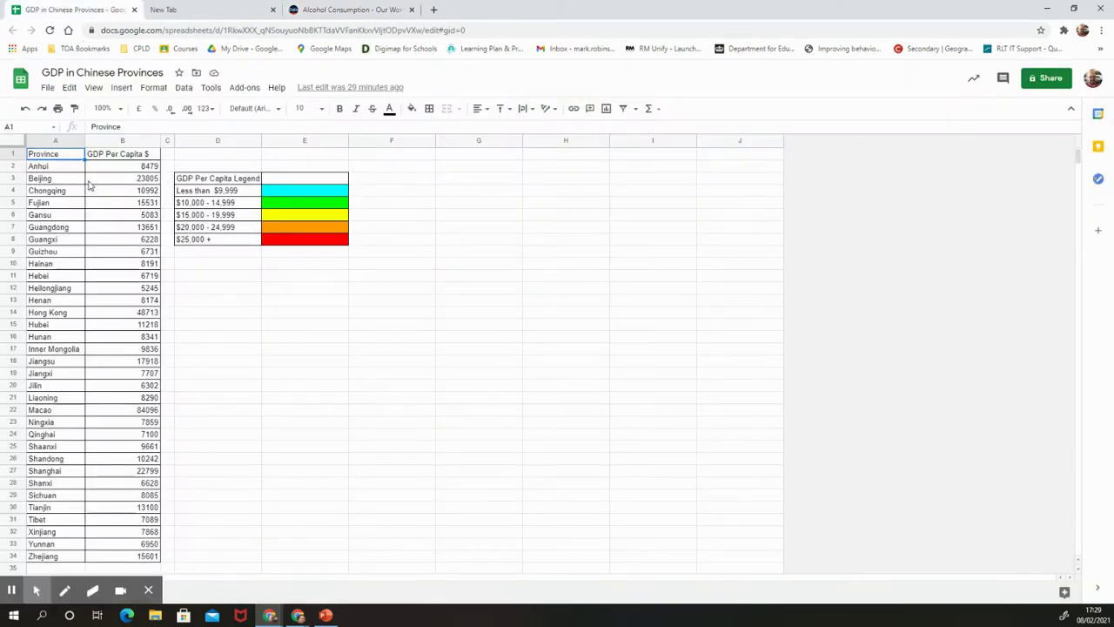
{"action": "left_click", "coordinate": [68, 557]}
{"action": "left_click", "coordinate": [63, 545]}
{"action": "left_click", "coordinate": [59, 533]}
{"action": "left_click", "coordinate": [58, 521]}
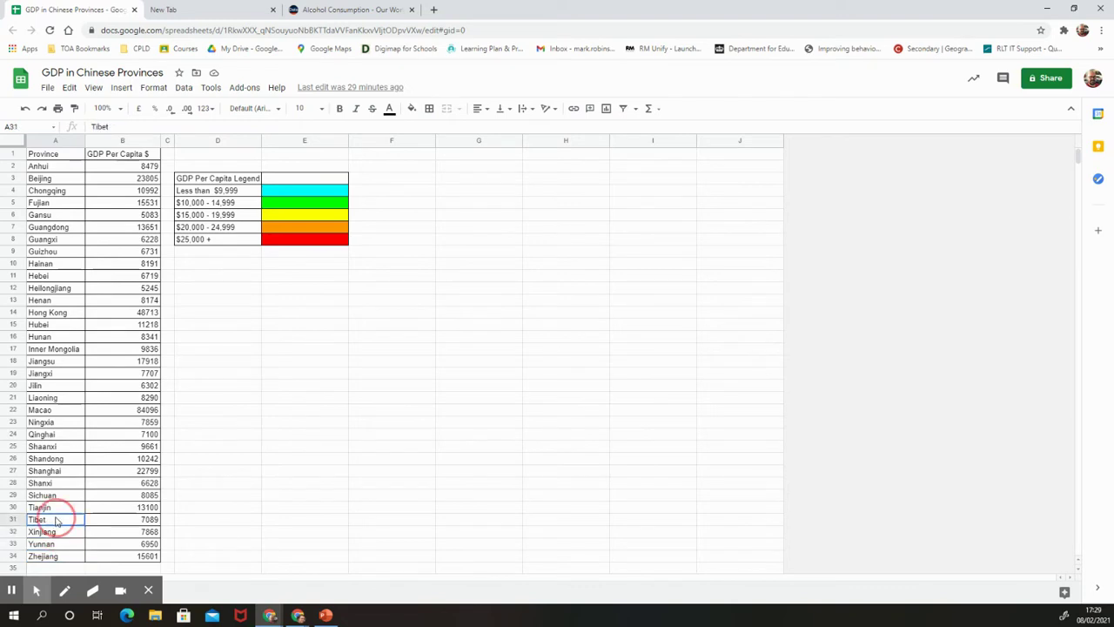
{"action": "left_click", "coordinate": [61, 510]}
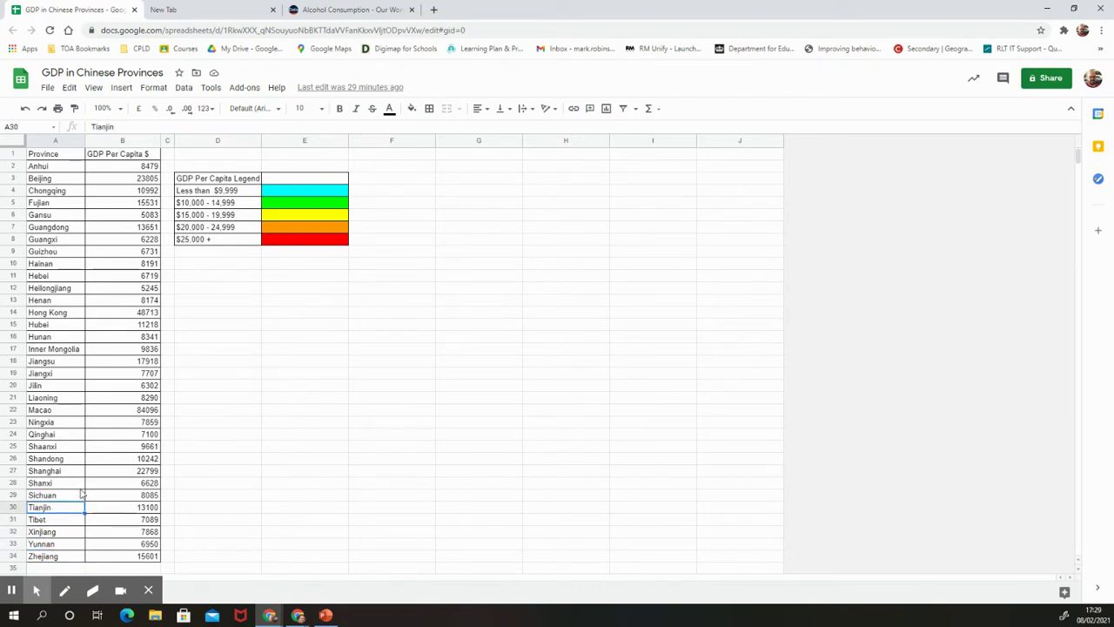
{"action": "left_click", "coordinate": [72, 558]}
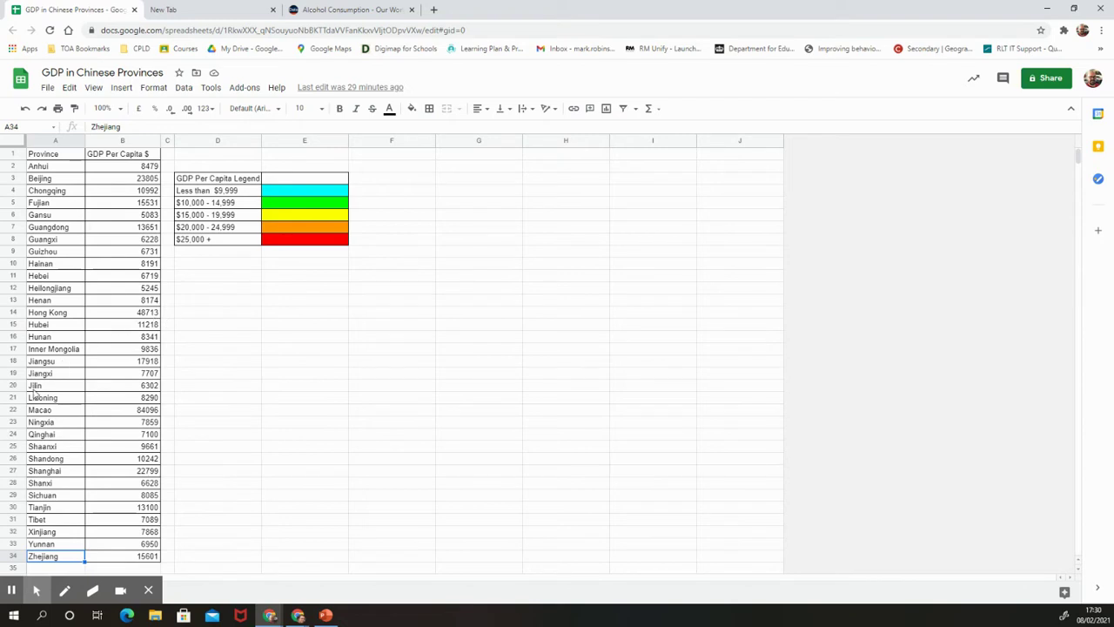
{"action": "left_click", "coordinate": [58, 460]}
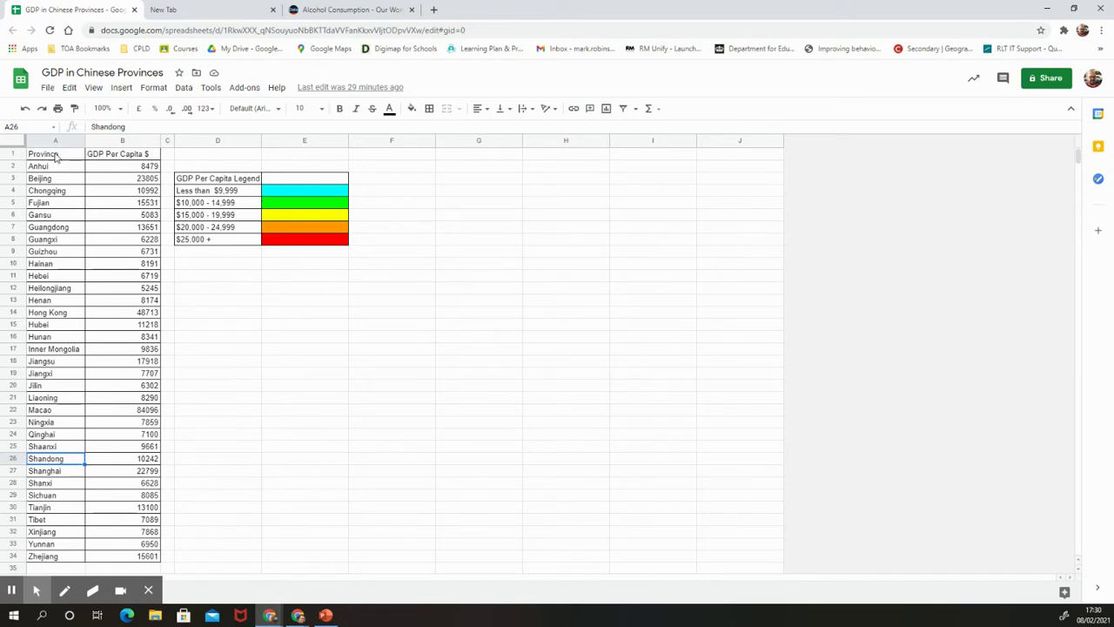
Step: Examine the GDP per capita values for Guangdong, Gansu and Macao
{"action": "mouse_move", "coordinate": [37, 590]}
{"action": "left_click", "coordinate": [135, 231]}
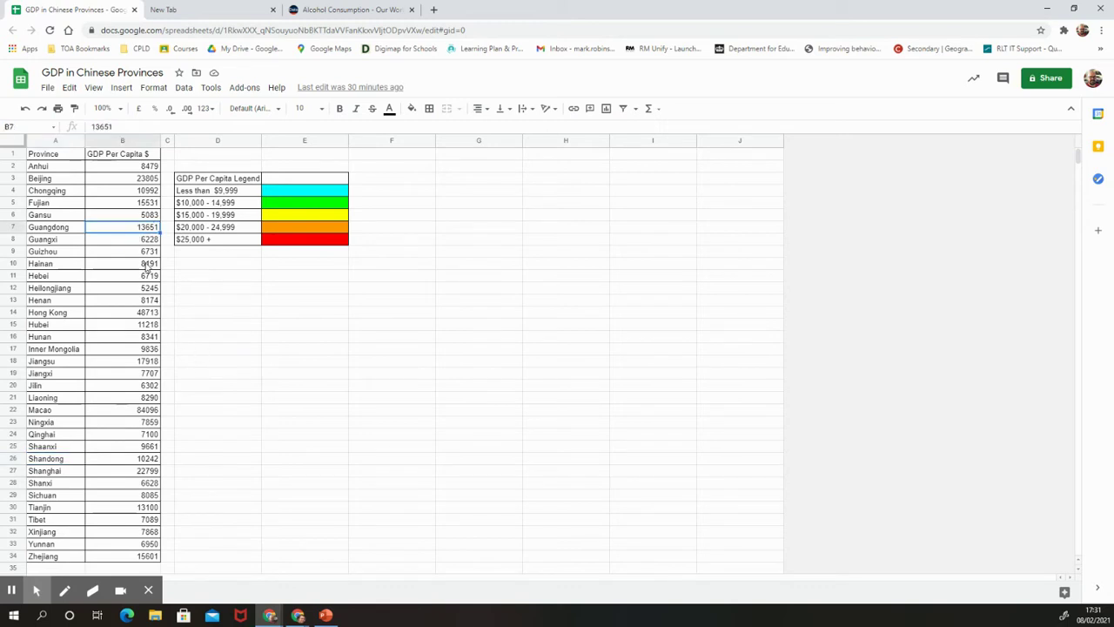
{"action": "left_click", "coordinate": [150, 217]}
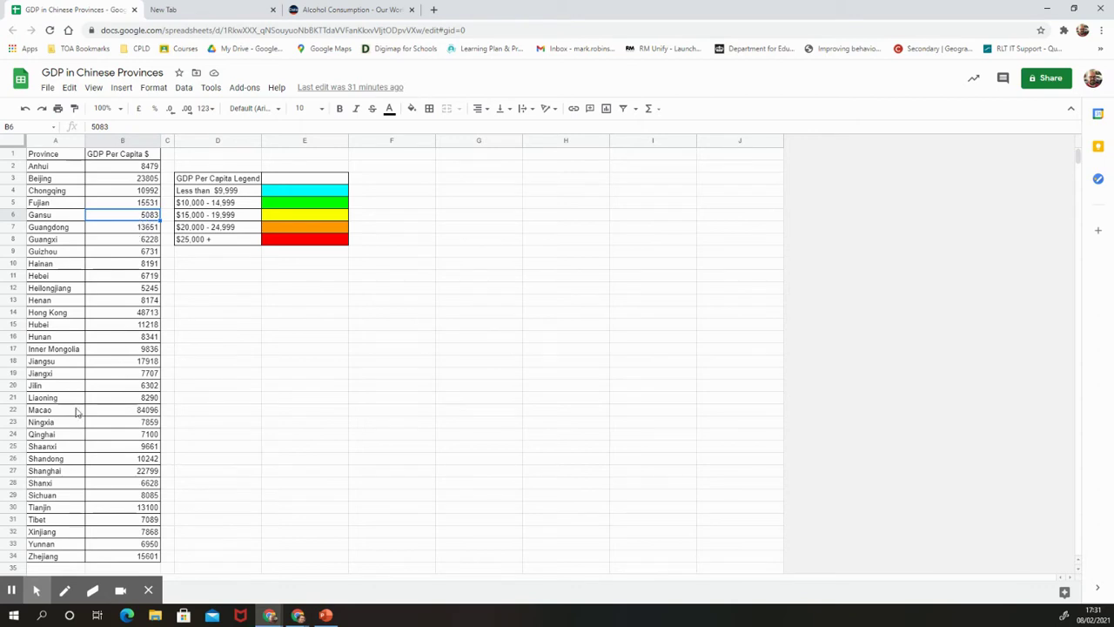
{"action": "left_click", "coordinate": [53, 416]}
{"action": "left_click", "coordinate": [130, 411]}
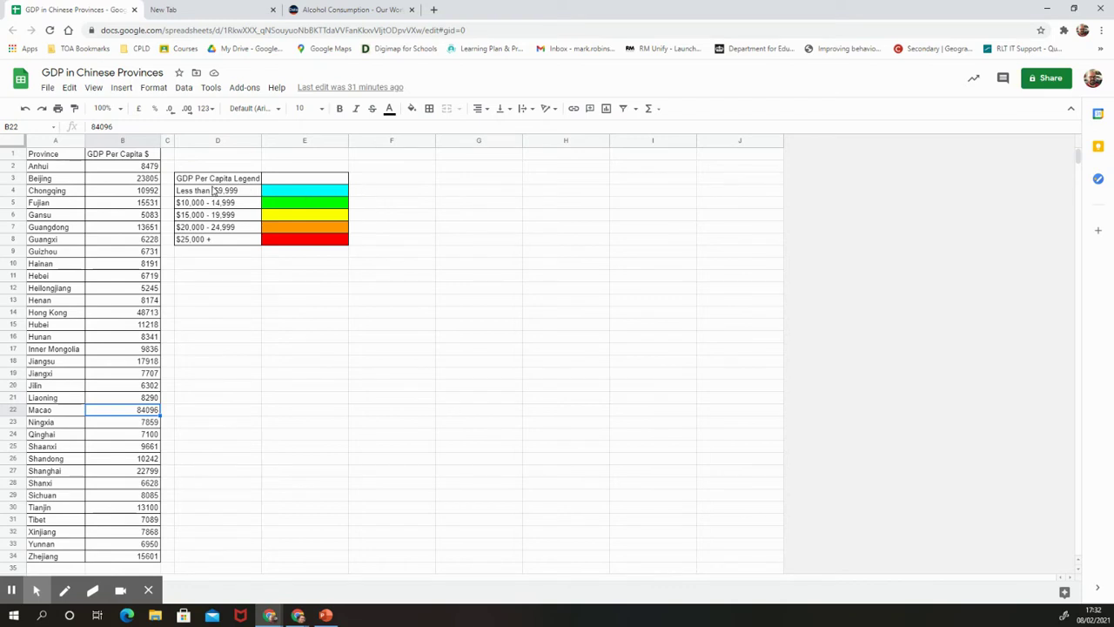
Step: Examine the value ranges and matching colours in the GDP Per Capita Legend
{"action": "left_click", "coordinate": [287, 188]}
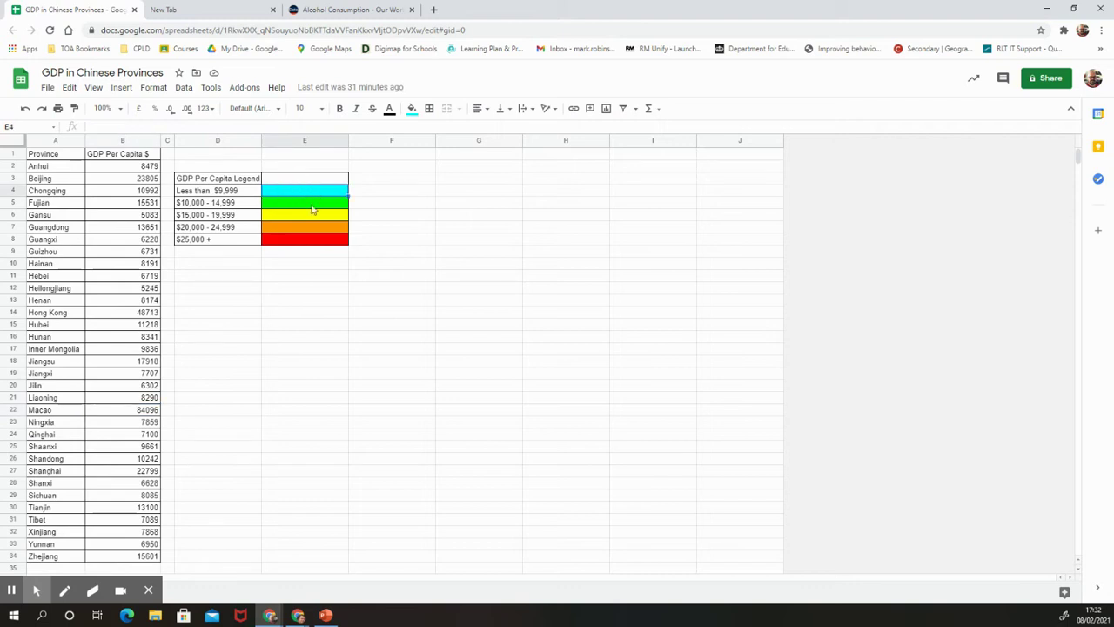
{"action": "left_click", "coordinate": [310, 242]}
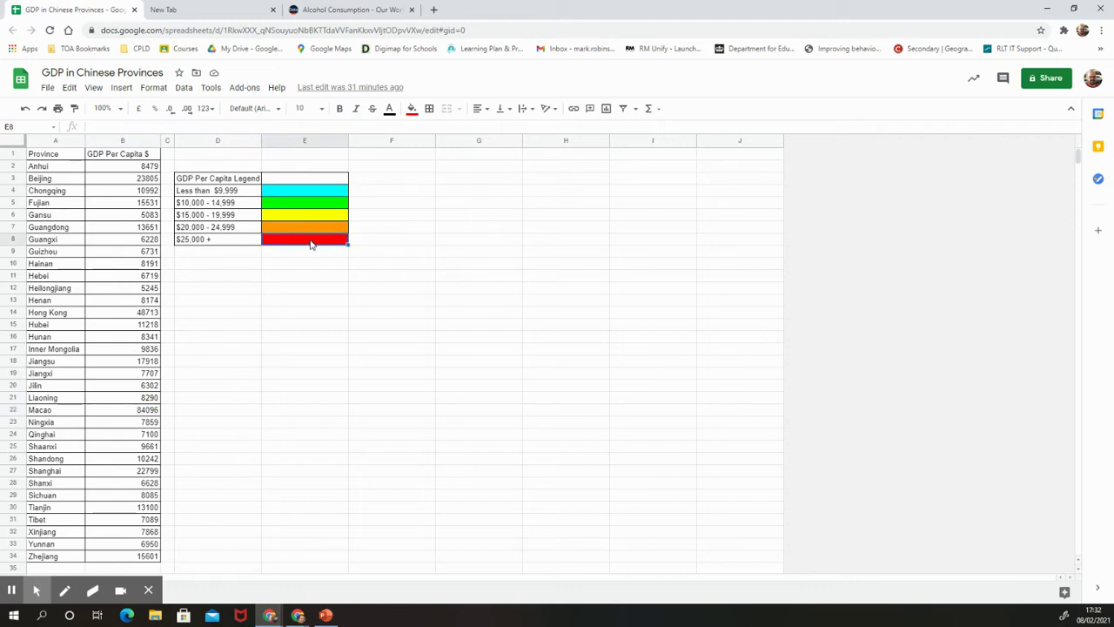
{"action": "left_click", "coordinate": [217, 241]}
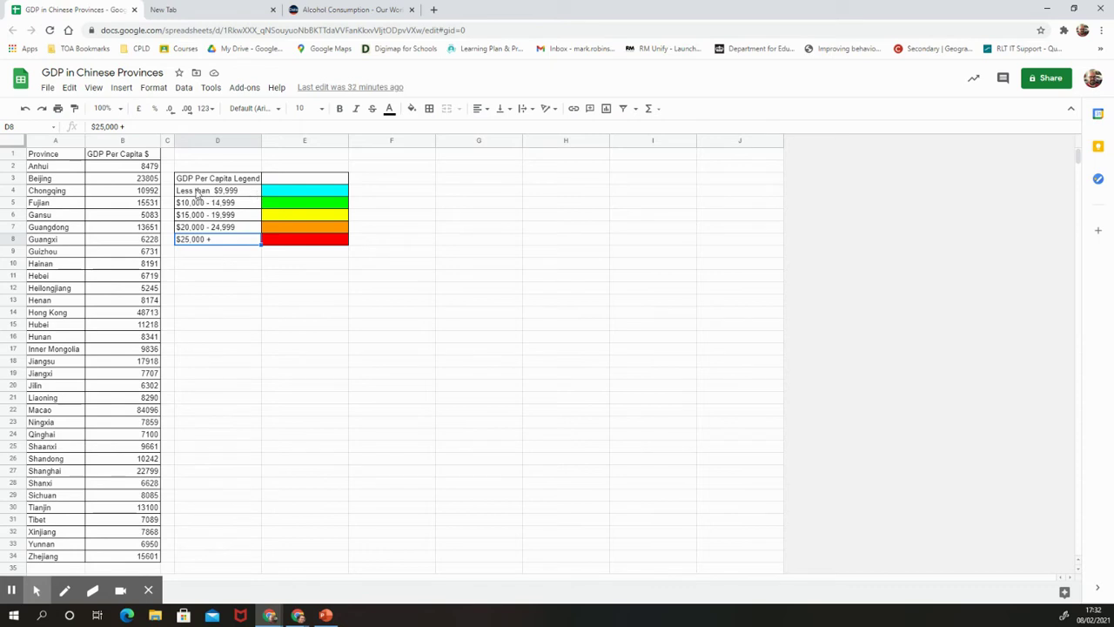
{"action": "left_click", "coordinate": [318, 207]}
{"action": "left_click", "coordinate": [320, 223]}
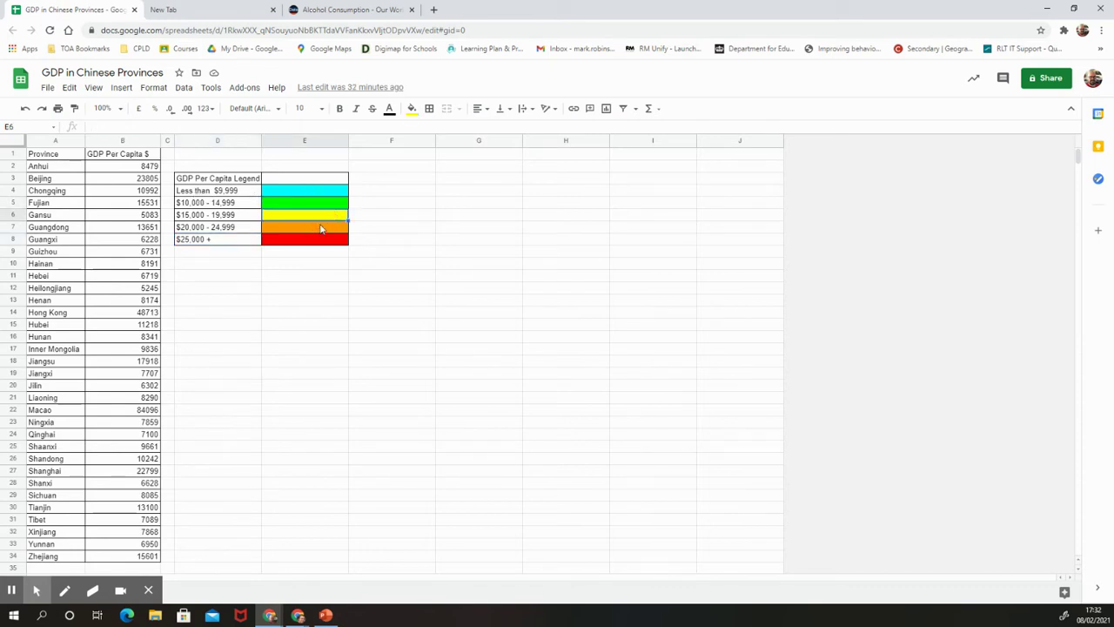
{"action": "left_click", "coordinate": [312, 267]}
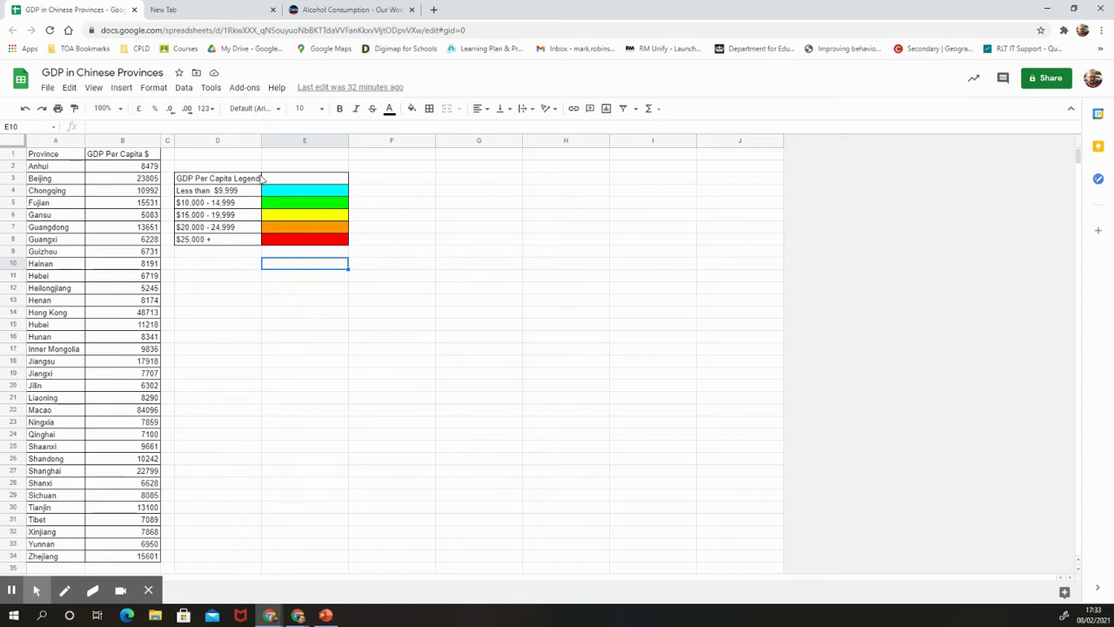
Step: Open the mapchart.net website in the empty browser tab
{"action": "left_click", "coordinate": [218, 11]}
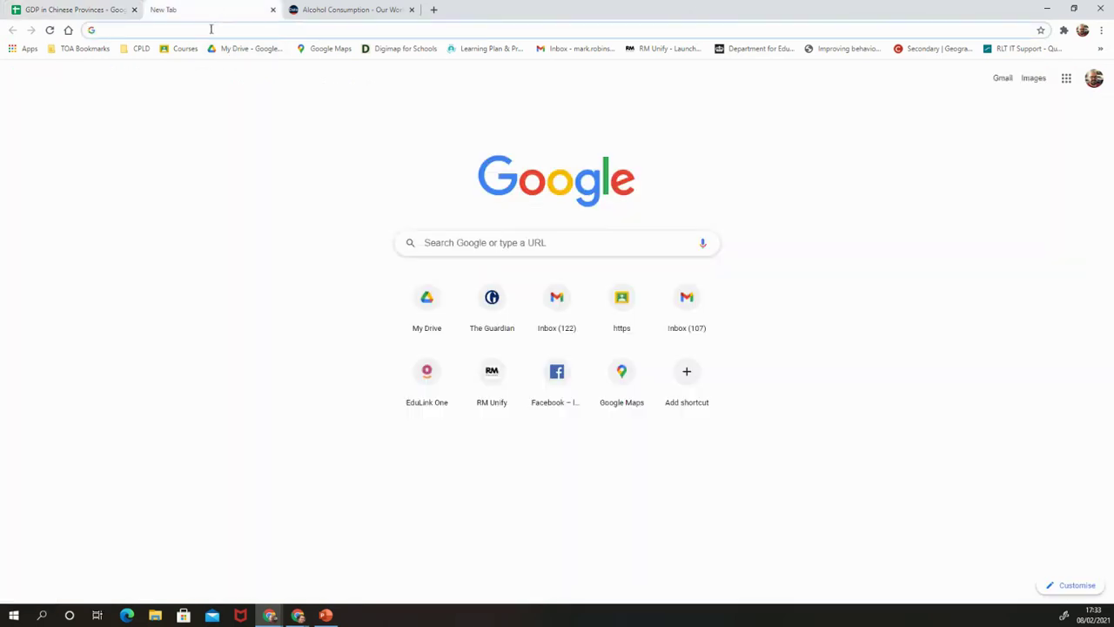
{"action": "type", "text": "mapch"}
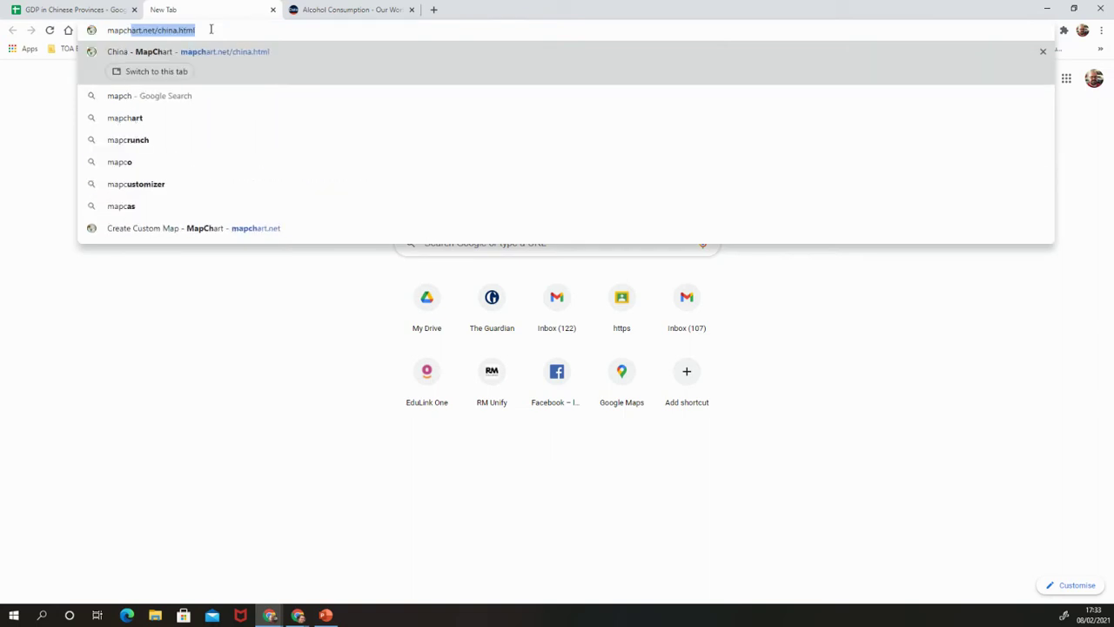
{"action": "type", "text": "art.e"}
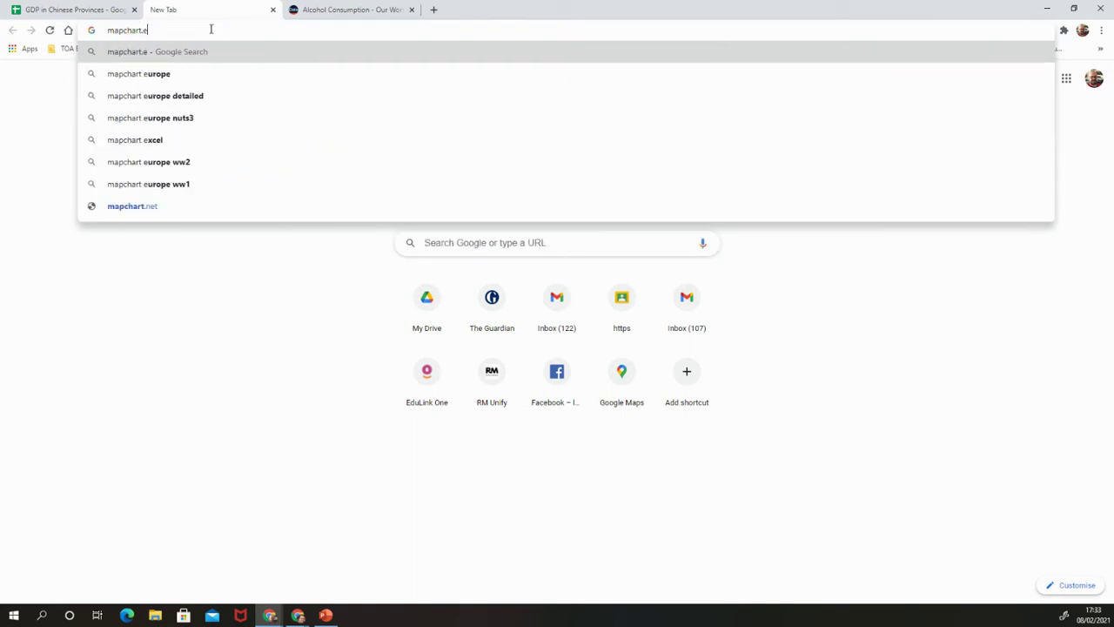
{"action": "key", "text": "BackSpace"}
{"action": "type", "text": "net"}
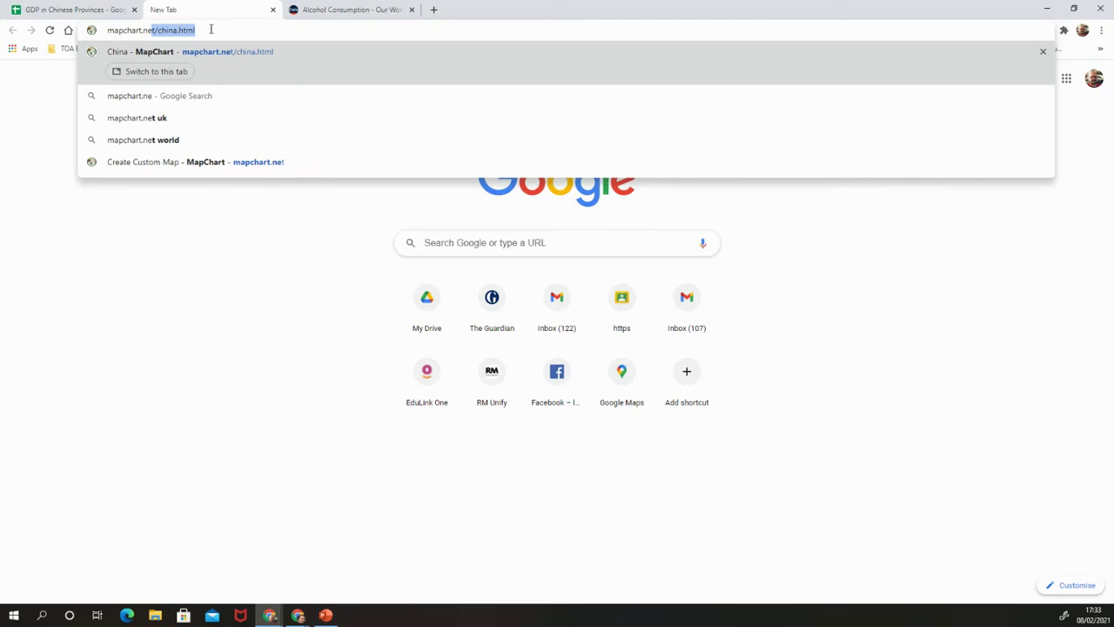
{"action": "key", "text": "Return"}
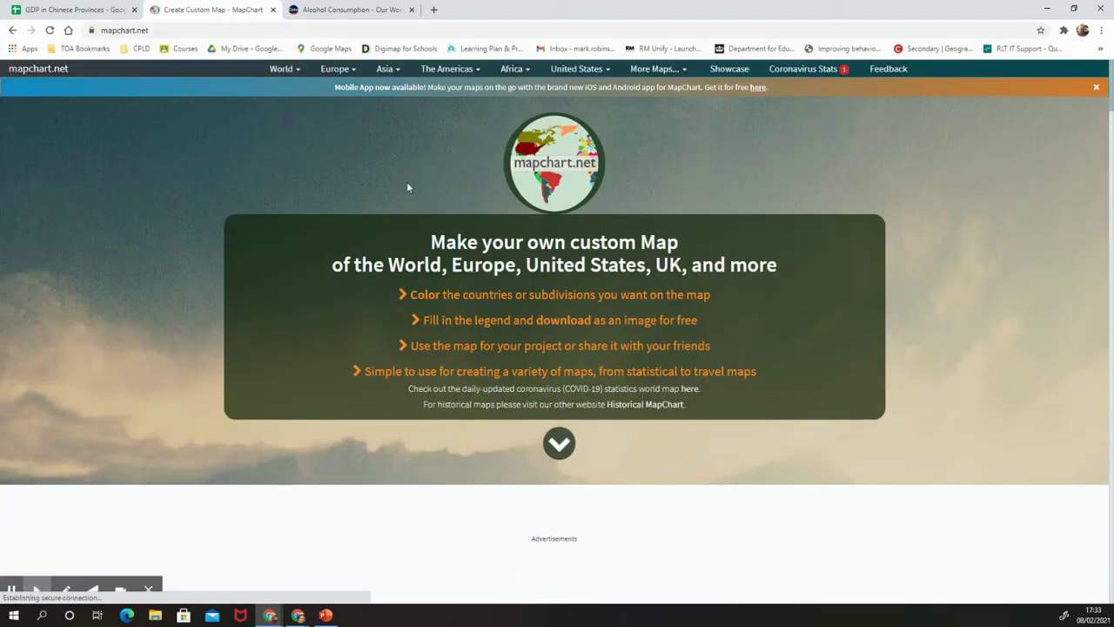
Step: Find the China map among the available map templates and open it
{"action": "scroll", "coordinate": [407, 187], "scroll_direction": "down", "scroll_amount": 1}
{"action": "scroll", "coordinate": [408, 187], "scroll_direction": "down", "scroll_amount": 8}
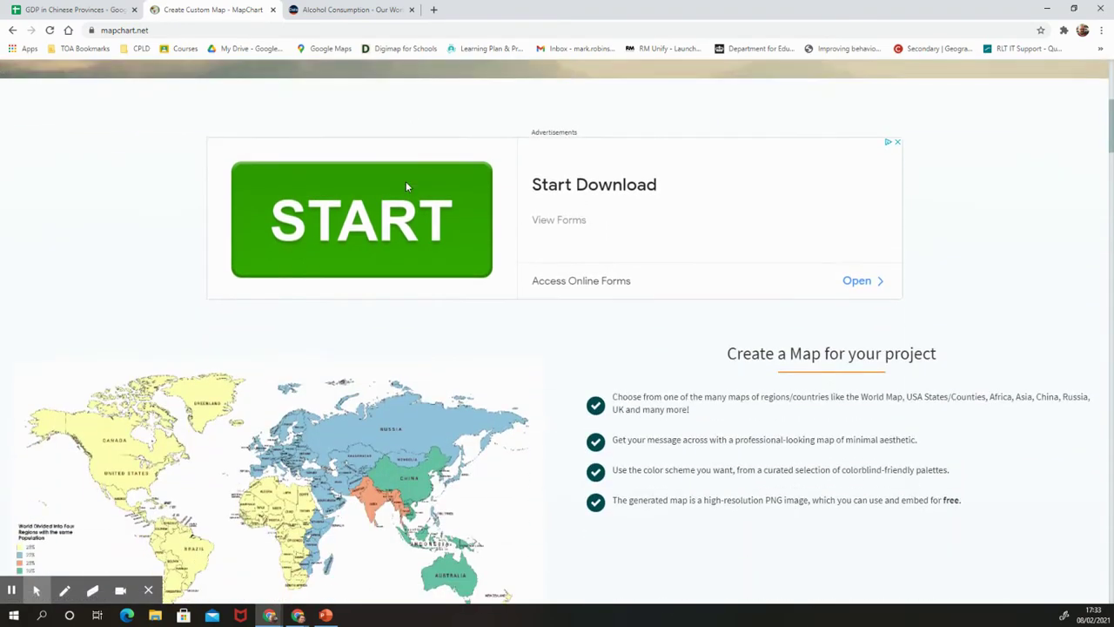
{"action": "scroll", "coordinate": [406, 186], "scroll_direction": "down", "scroll_amount": 10}
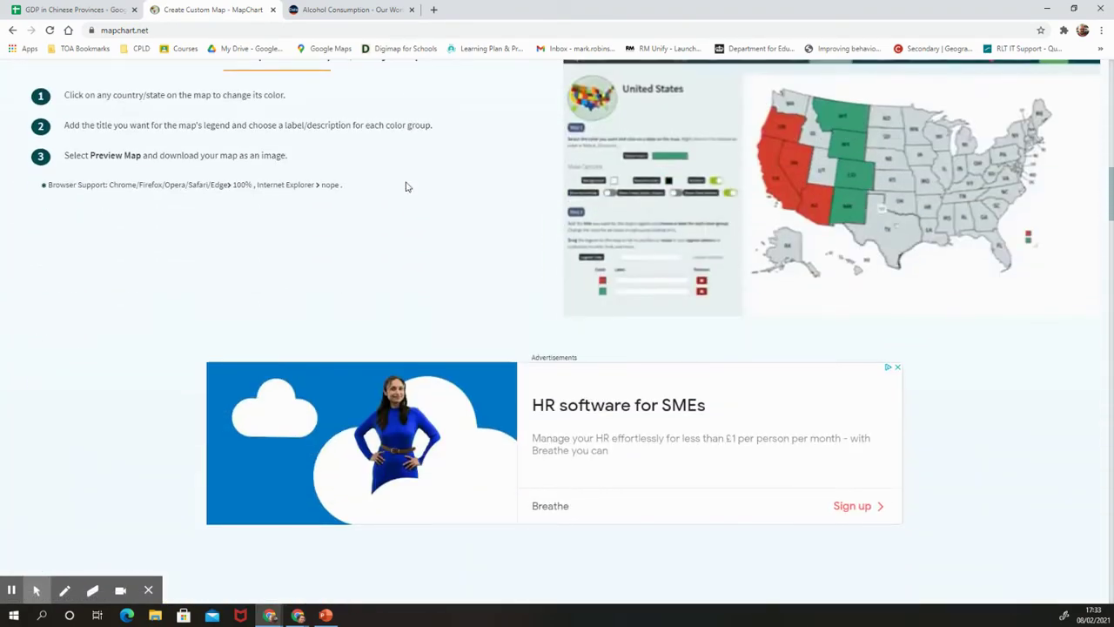
{"action": "scroll", "coordinate": [405, 186], "scroll_direction": "down", "scroll_amount": 13}
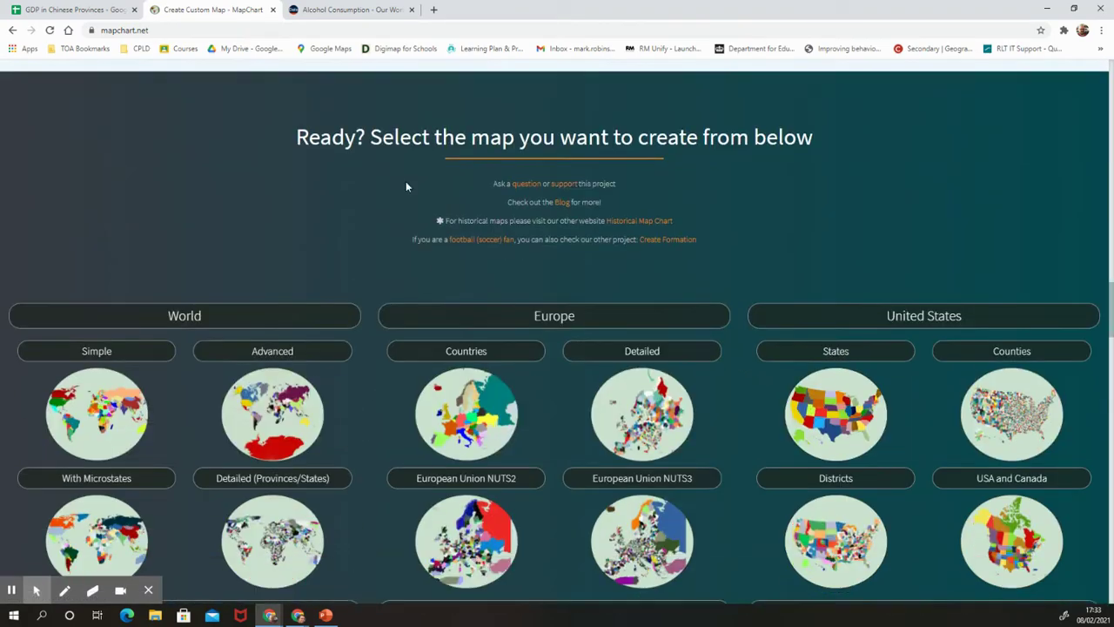
{"action": "scroll", "coordinate": [406, 187], "scroll_direction": "up", "scroll_amount": 1}
{"action": "scroll", "coordinate": [406, 187], "scroll_direction": "down", "scroll_amount": 5}
{"action": "scroll", "coordinate": [406, 186], "scroll_direction": "down", "scroll_amount": 6}
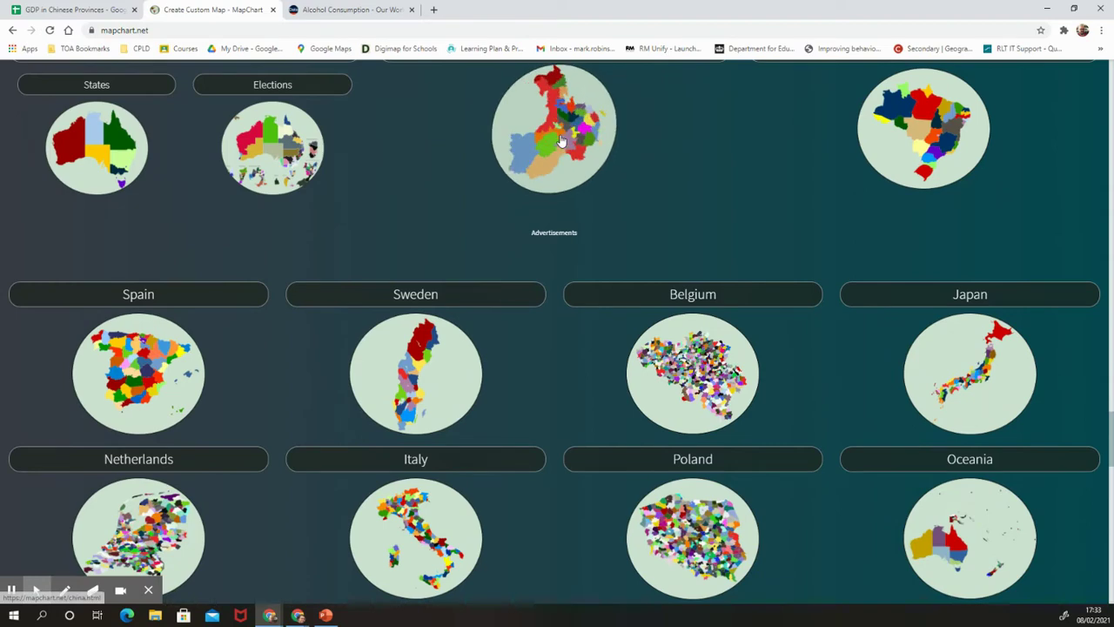
{"action": "scroll", "coordinate": [523, 196], "scroll_direction": "up", "scroll_amount": 2}
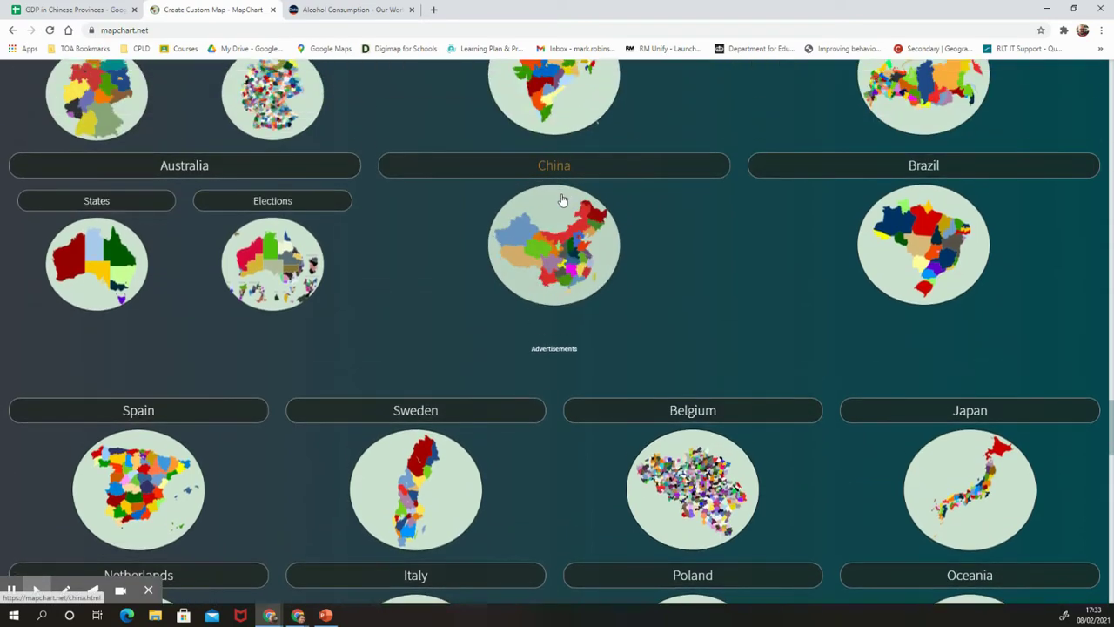
{"action": "scroll", "coordinate": [562, 209], "scroll_direction": "down", "scroll_amount": 4}
{"action": "scroll", "coordinate": [567, 217], "scroll_direction": "up", "scroll_amount": 3}
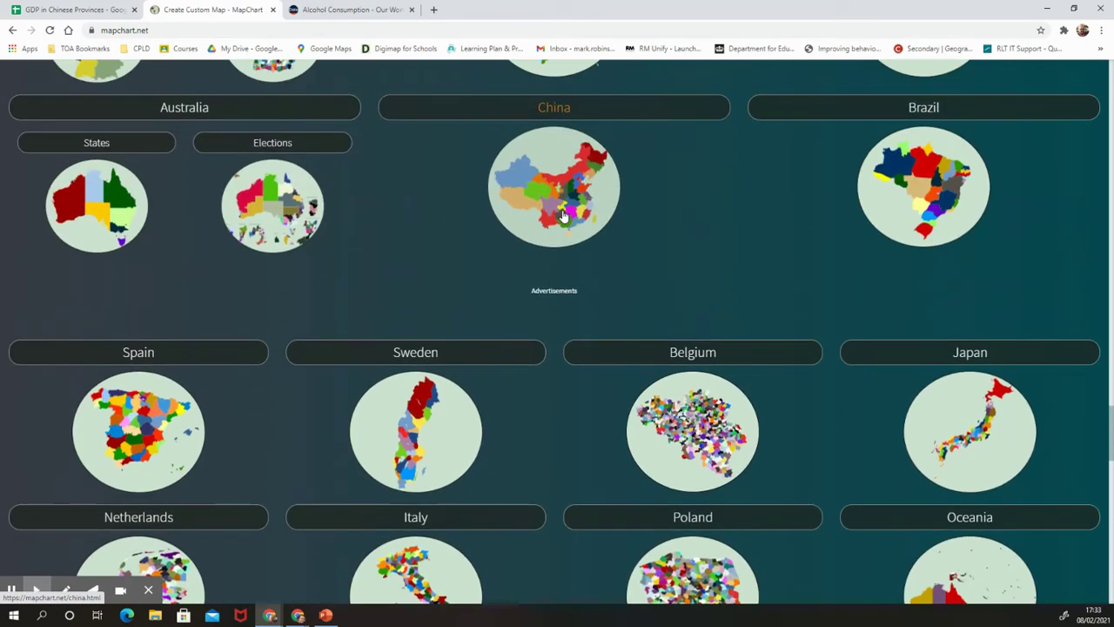
{"action": "left_click", "coordinate": [573, 218]}
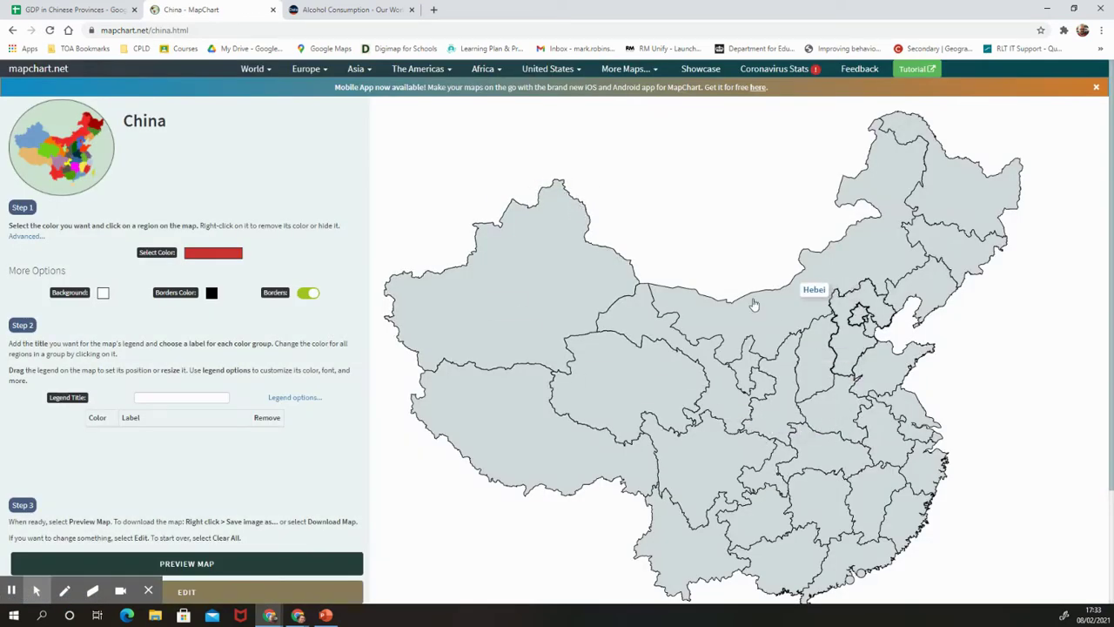
Step: Label the blue colour group in the map legend "Less than $9,999"
{"action": "scroll", "coordinate": [273, 162], "scroll_direction": "down", "scroll_amount": 1}
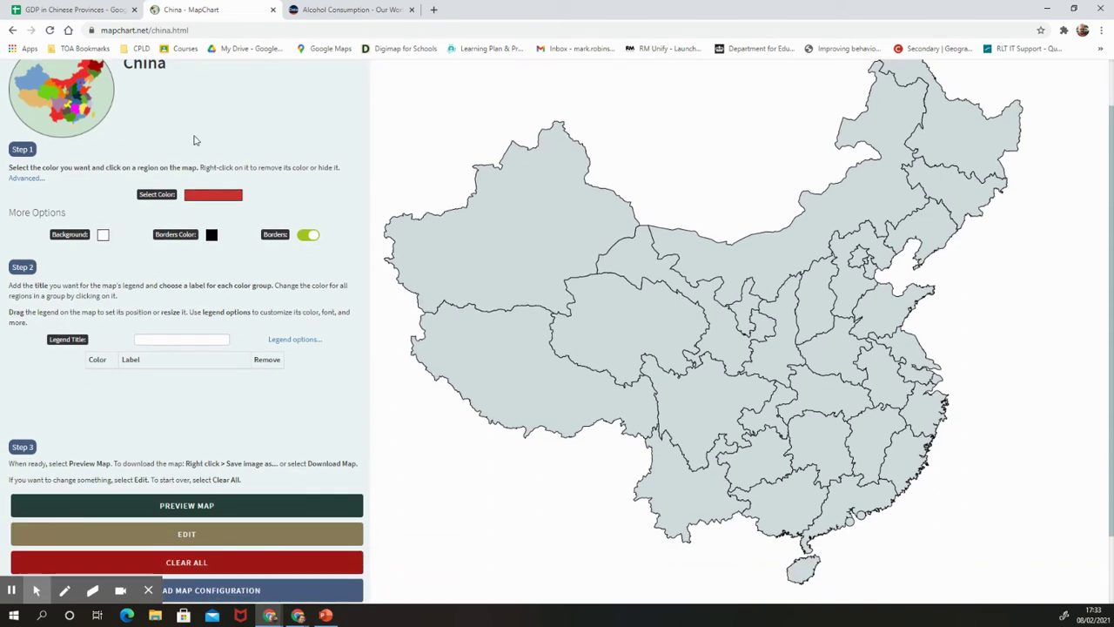
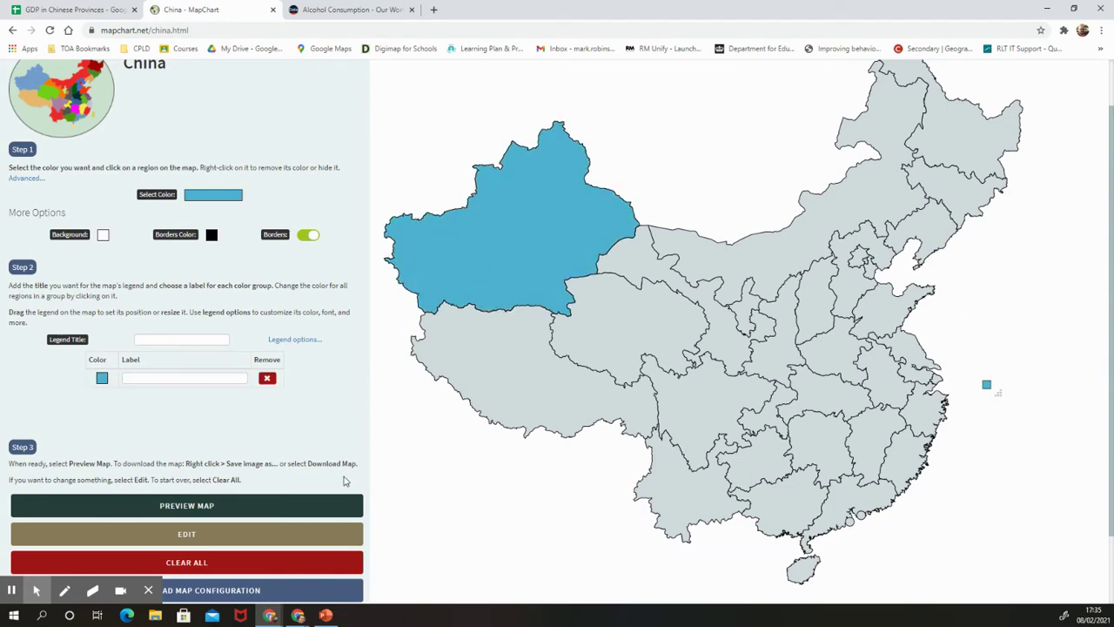
{"action": "left_click", "coordinate": [155, 378]}
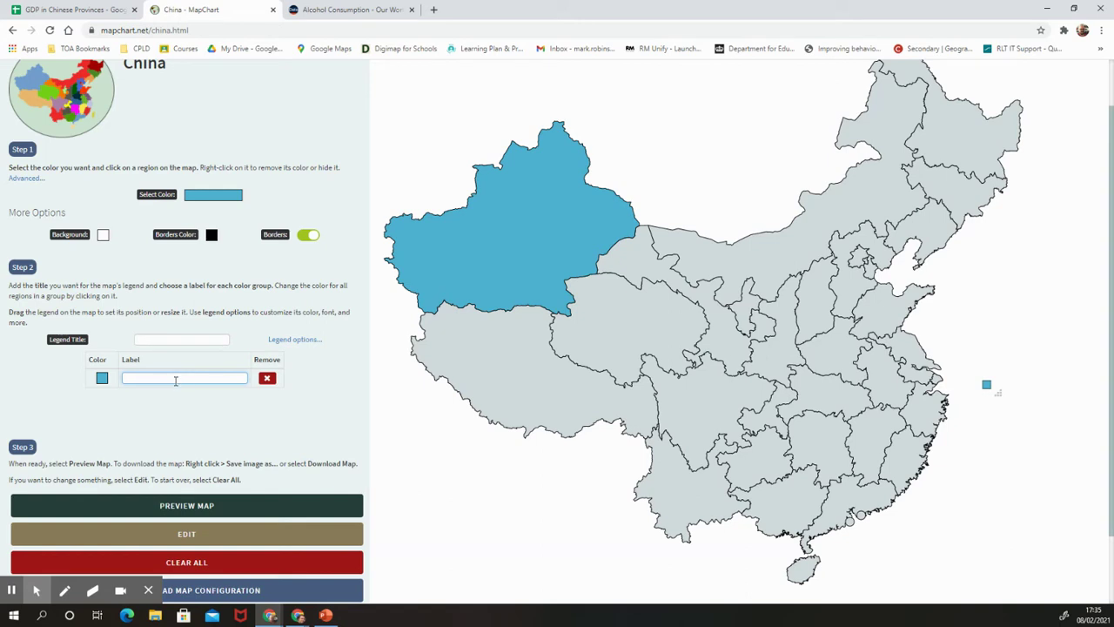
{"action": "type", "text": "Less than "}
{"action": "type", "text": "$9.999"}
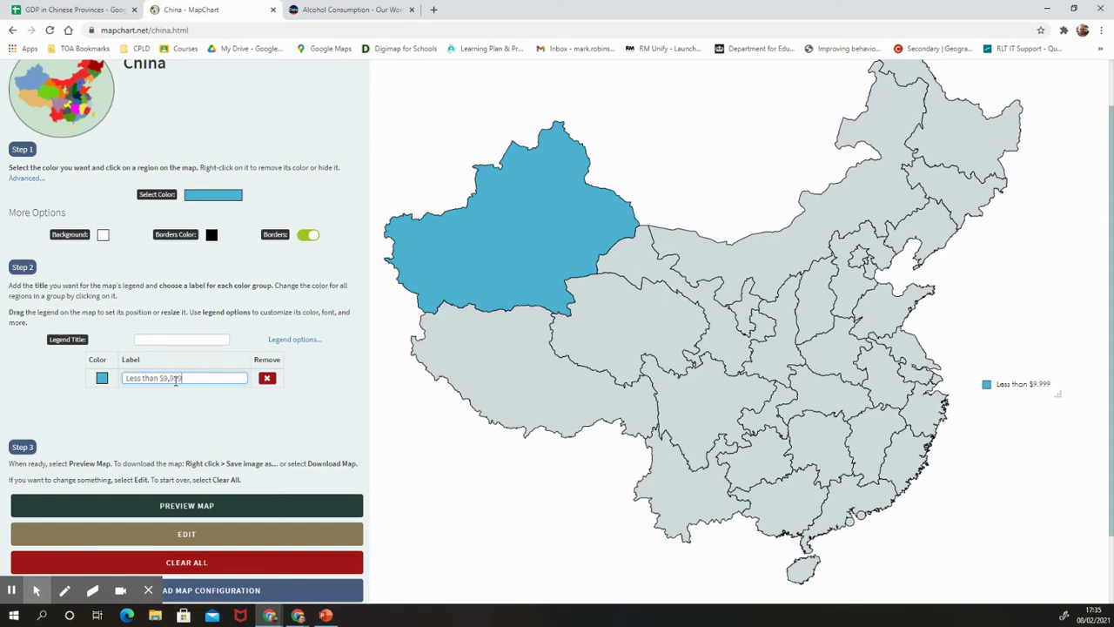
Step: Set the legend title to "GDP Per Capita (US$) of Chinese Provinces"
{"action": "left_click", "coordinate": [159, 339]}
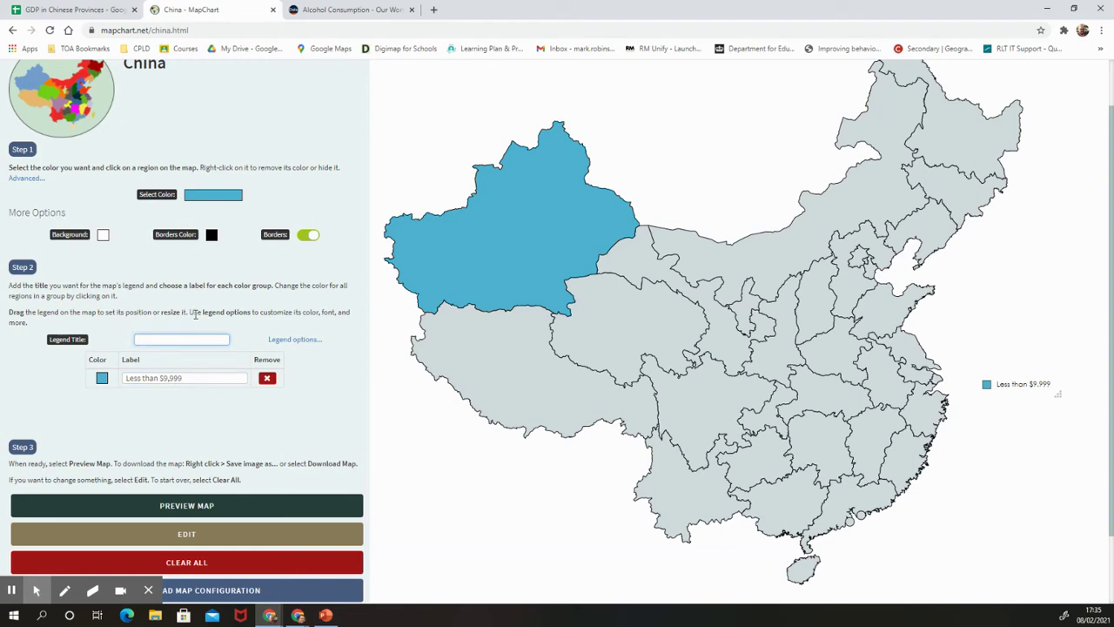
{"action": "type", "text": "GDP Per Capita (US$"}
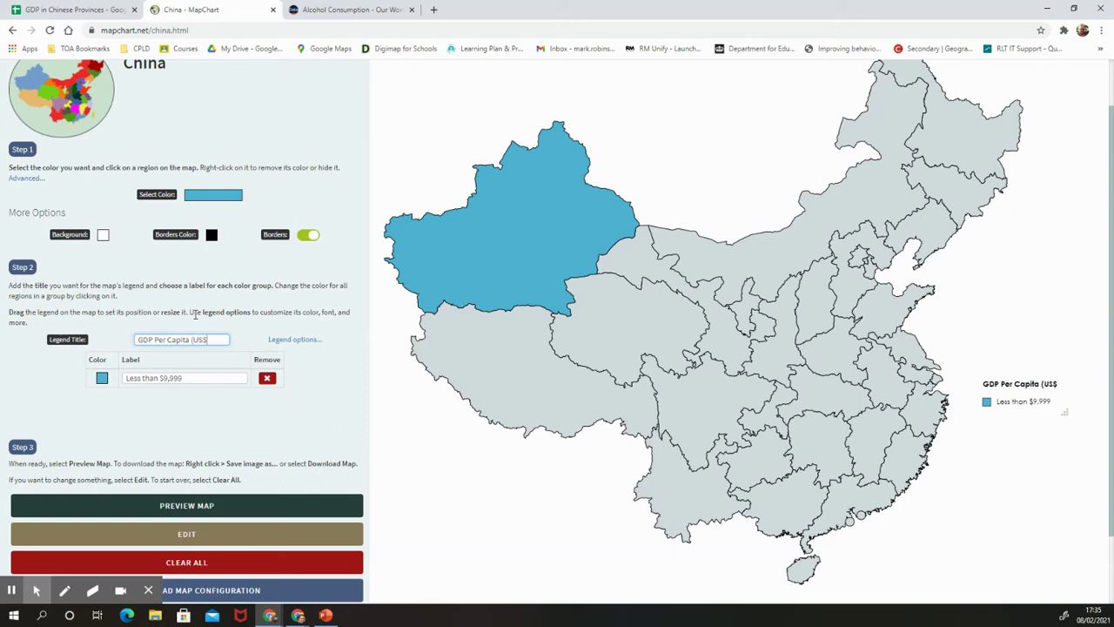
{"action": "type", "text": "of Chinese P"}
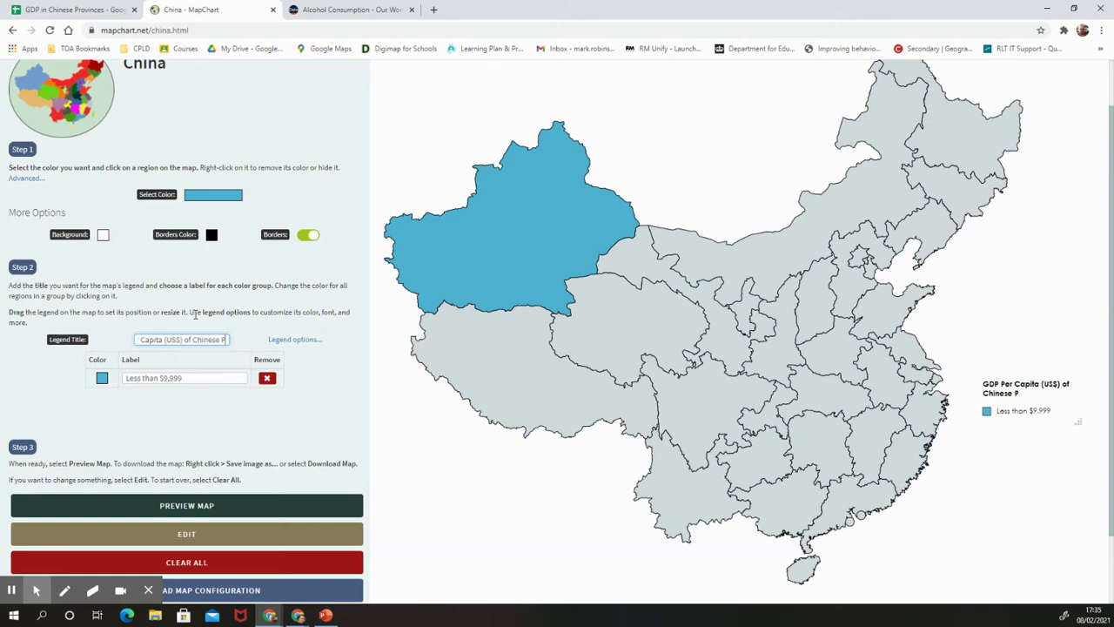
{"action": "type", "text": "rovinces"}
{"action": "left_click", "coordinate": [244, 437]}
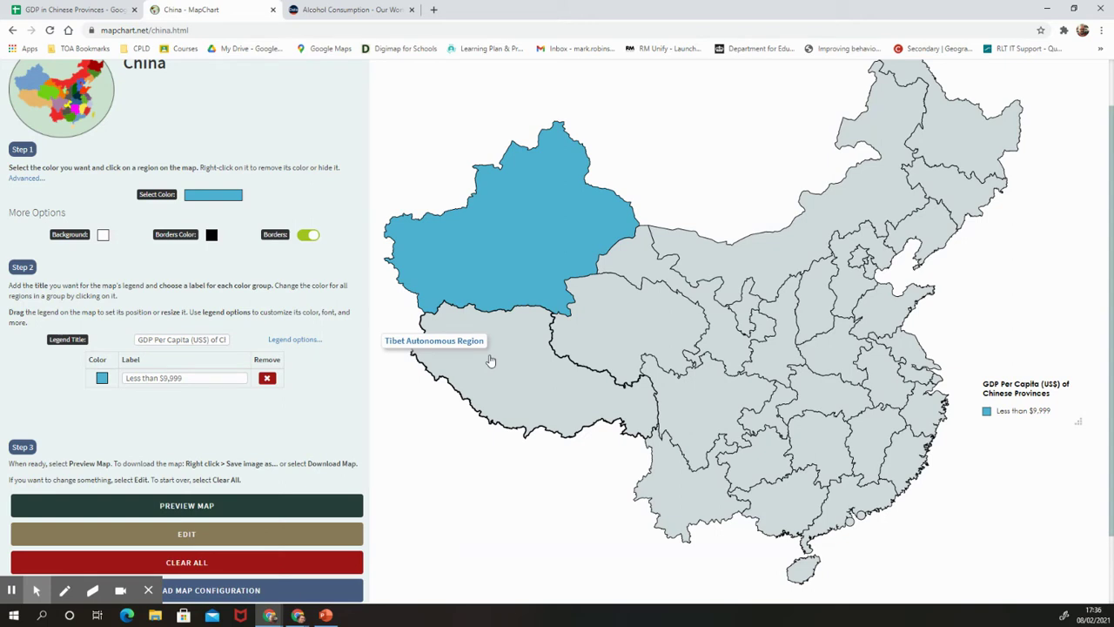
Step: Look up Tibet's GDP per capita in the spreadsheet and colour the Tibet Autonomous Region blue on the MapChart map
{"action": "left_click", "coordinate": [96, 11]}
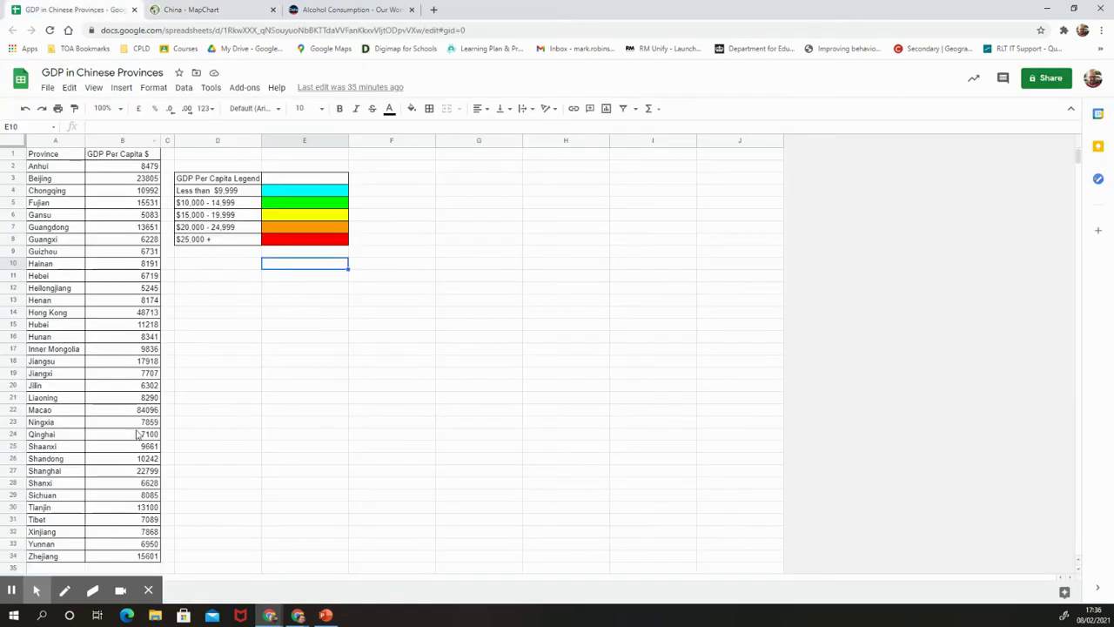
{"action": "left_click", "coordinate": [67, 563]}
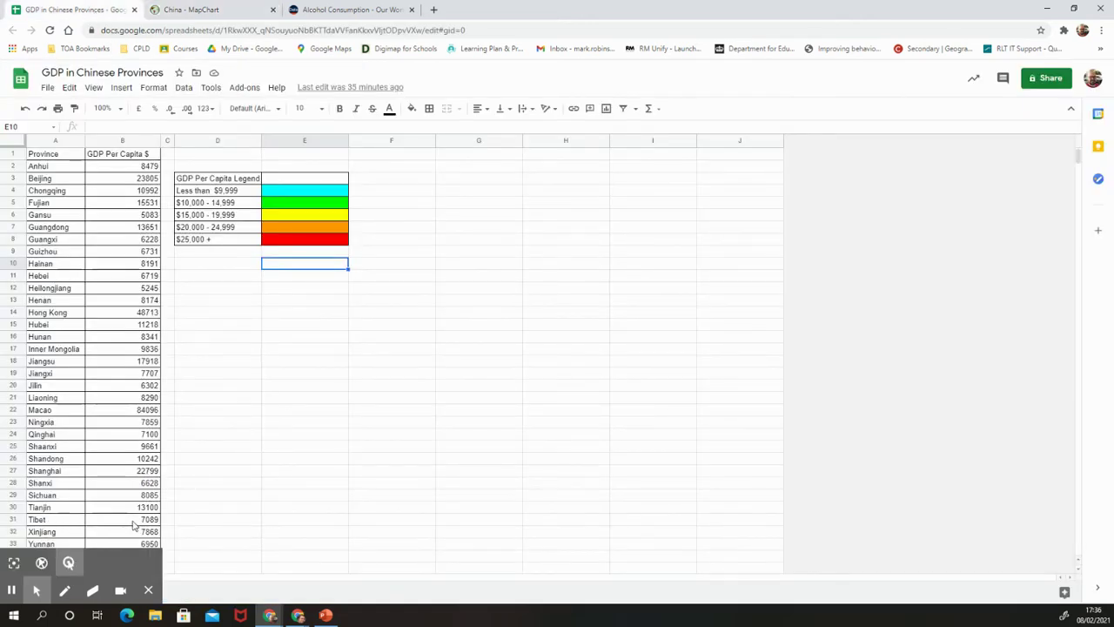
{"action": "left_click", "coordinate": [216, 9]}
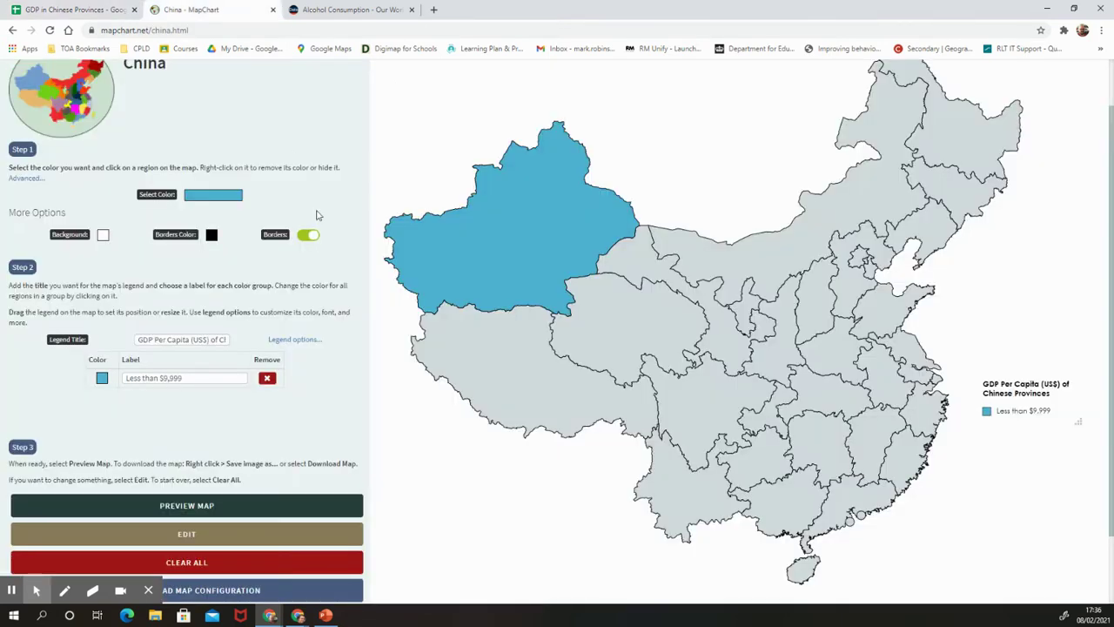
{"action": "left_click", "coordinate": [487, 407]}
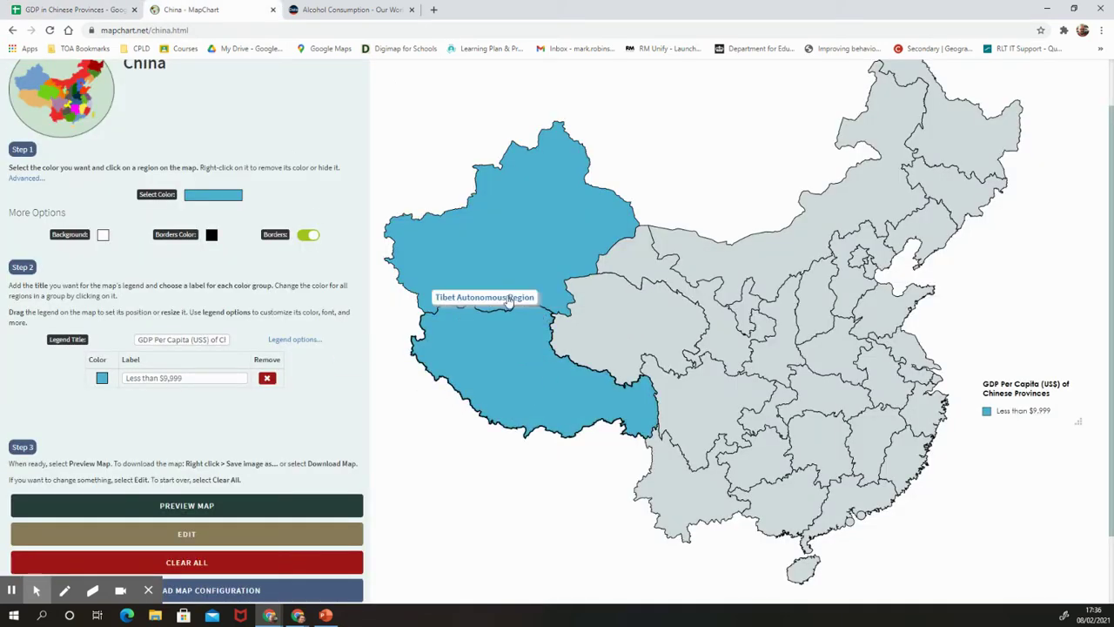
Step: Check the GDP spreadsheet and colour Qinghai and Gansu with the blue "Less than $9,999" group on the map
{"action": "left_click", "coordinate": [74, 10]}
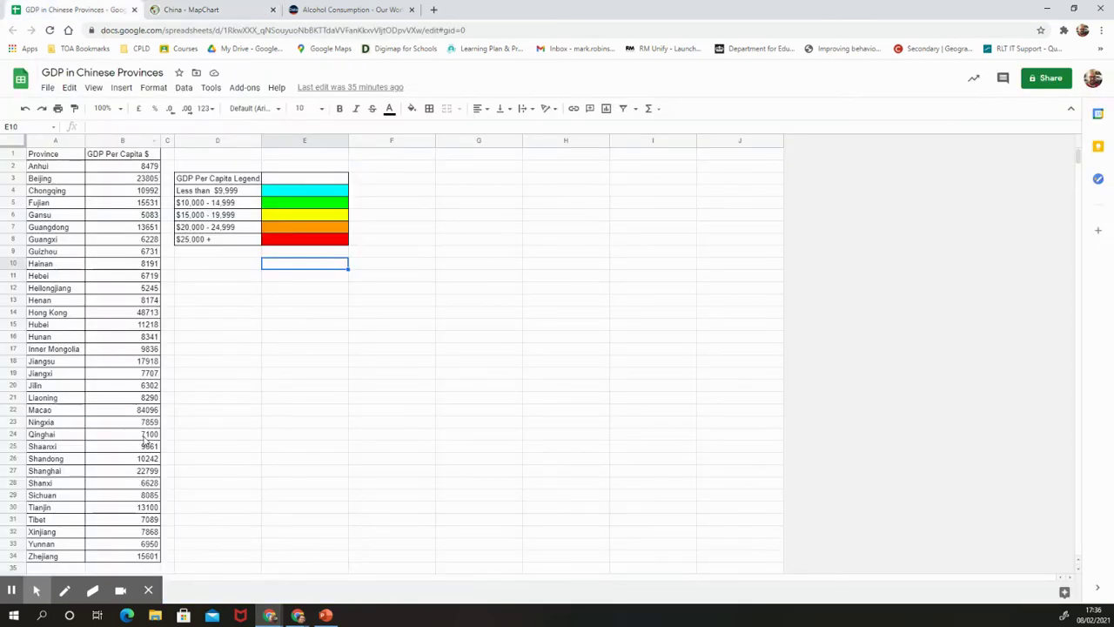
{"action": "left_click", "coordinate": [217, 9]}
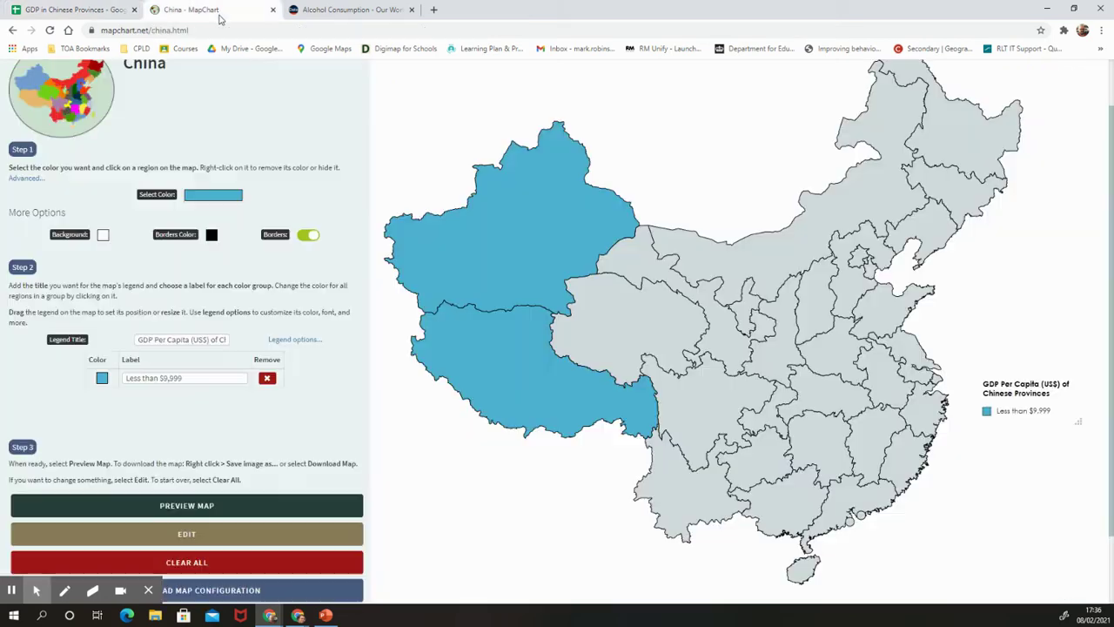
{"action": "left_click", "coordinate": [639, 324]}
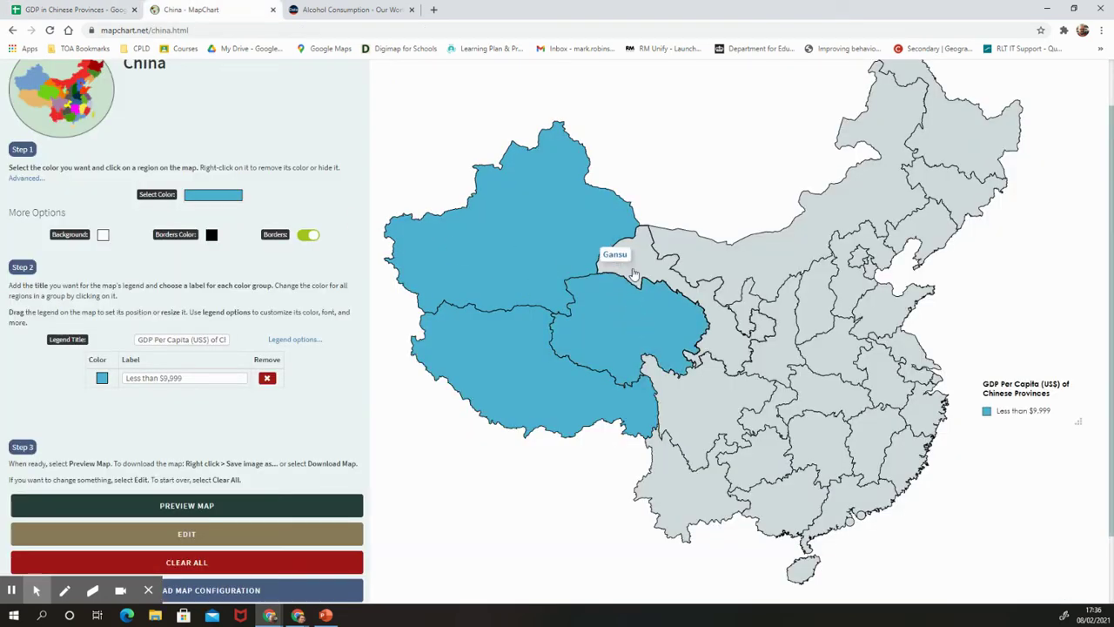
{"action": "left_click", "coordinate": [634, 275]}
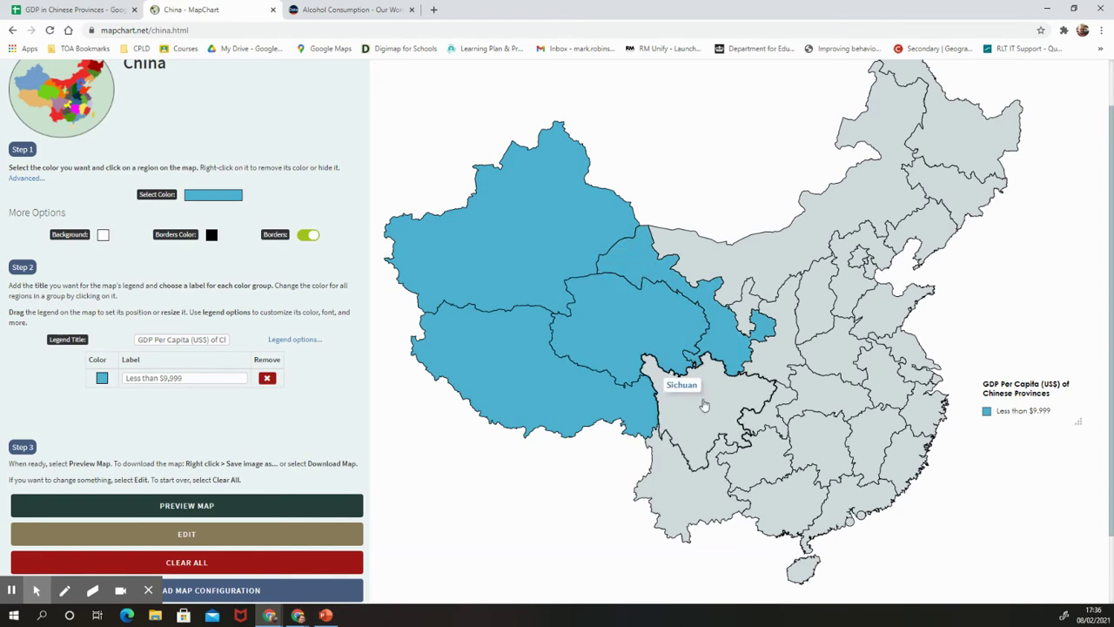
Step: Look up Sichuan and Yunnan in the GDP spreadsheet and colour both provinces blue on the map
{"action": "left_click", "coordinate": [113, 9]}
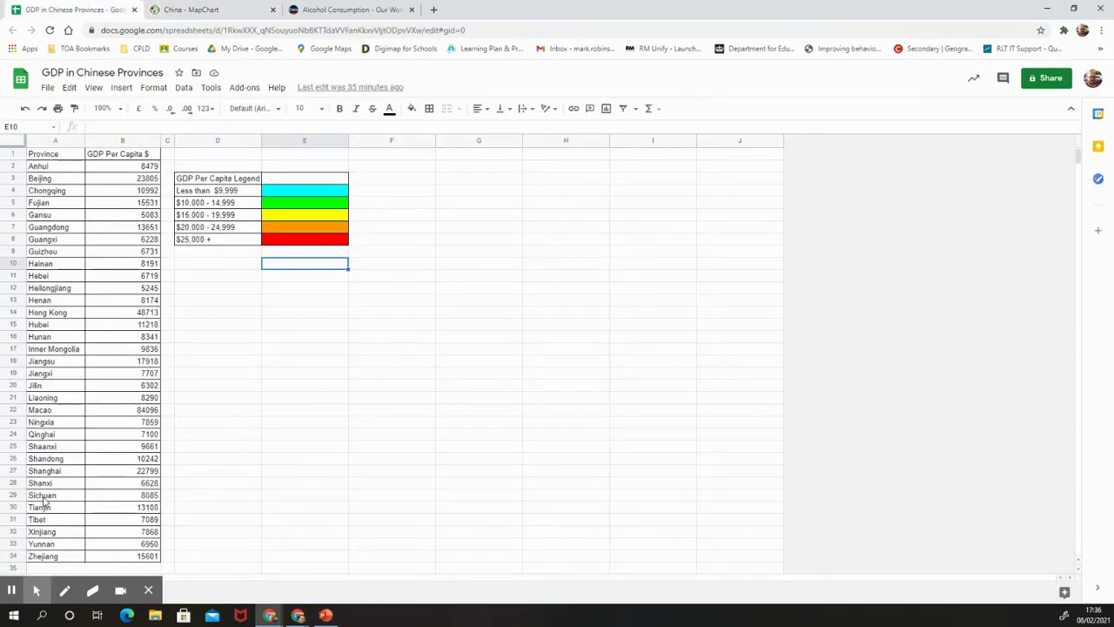
{"action": "left_click", "coordinate": [210, 14]}
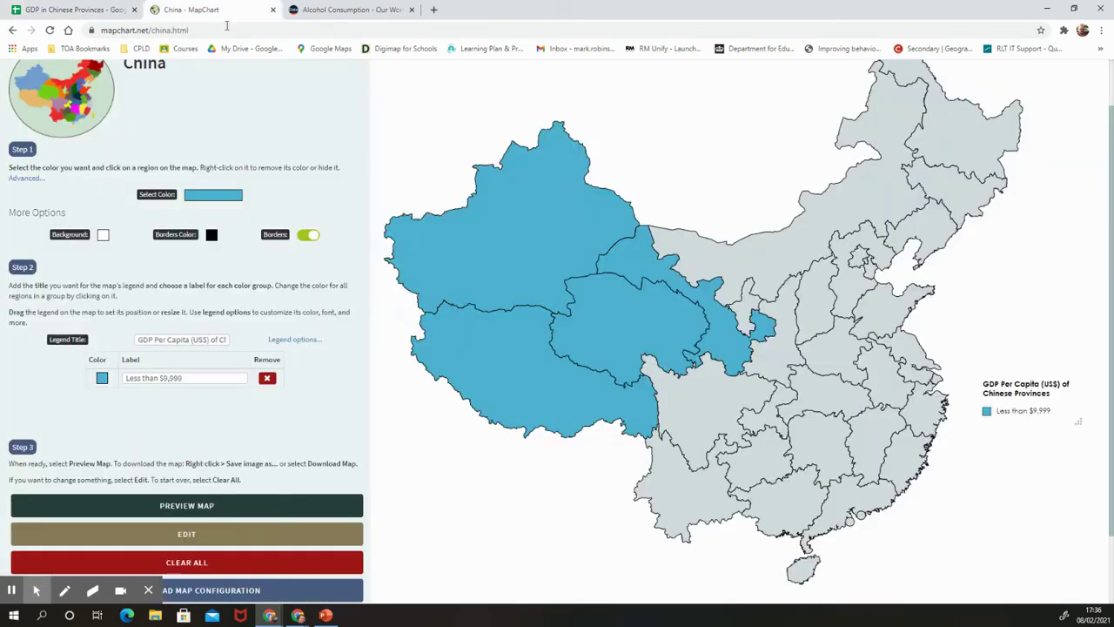
{"action": "left_click", "coordinate": [712, 417]}
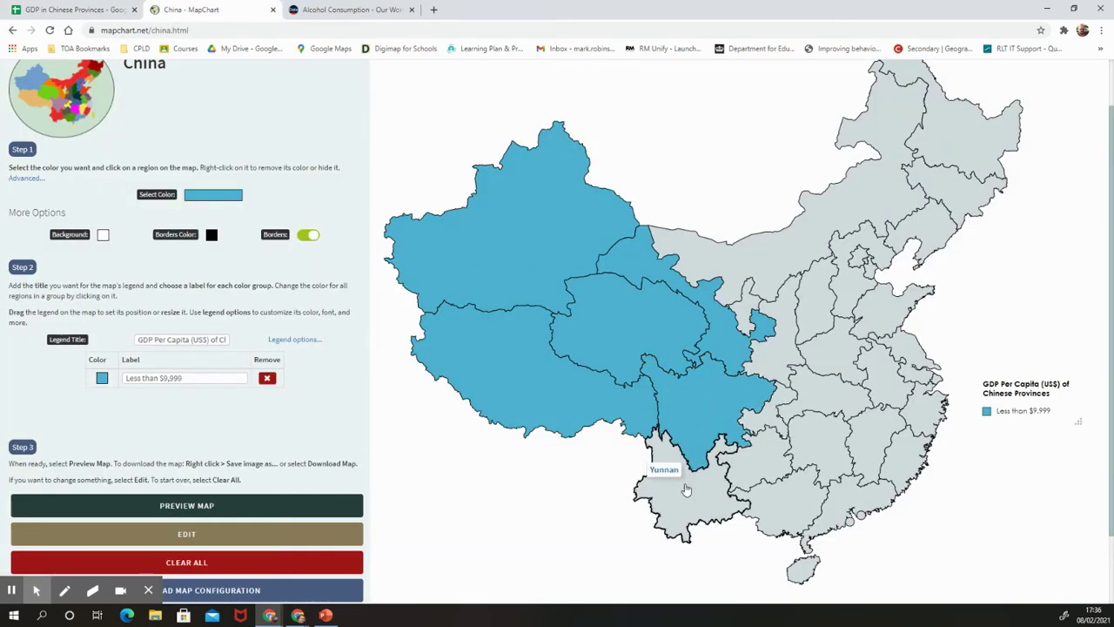
{"action": "left_click", "coordinate": [107, 9]}
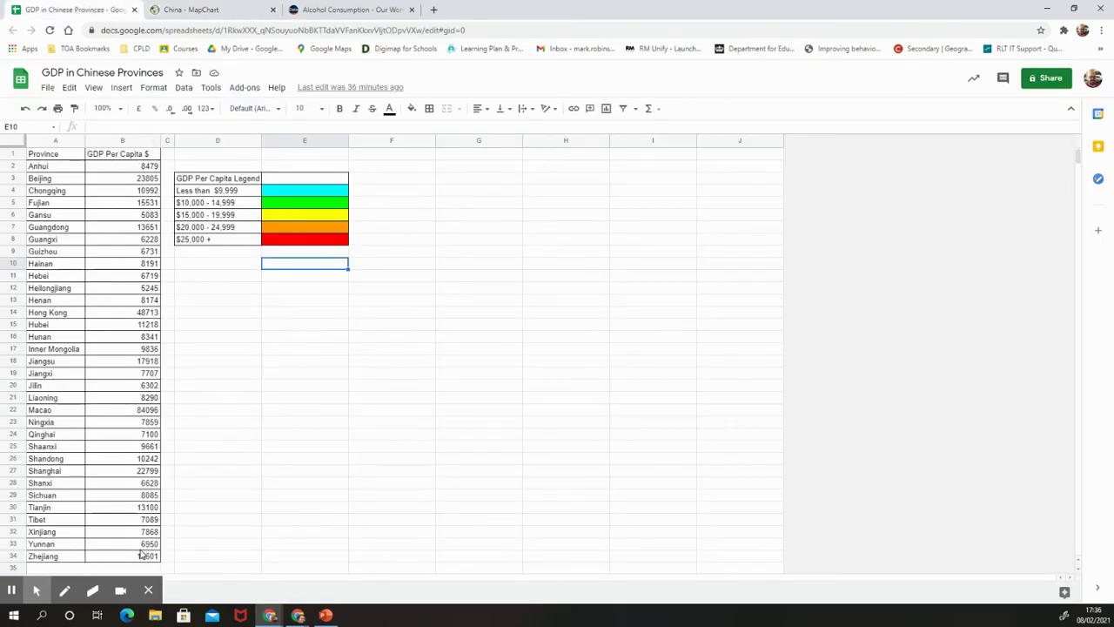
{"action": "left_click", "coordinate": [187, 9]}
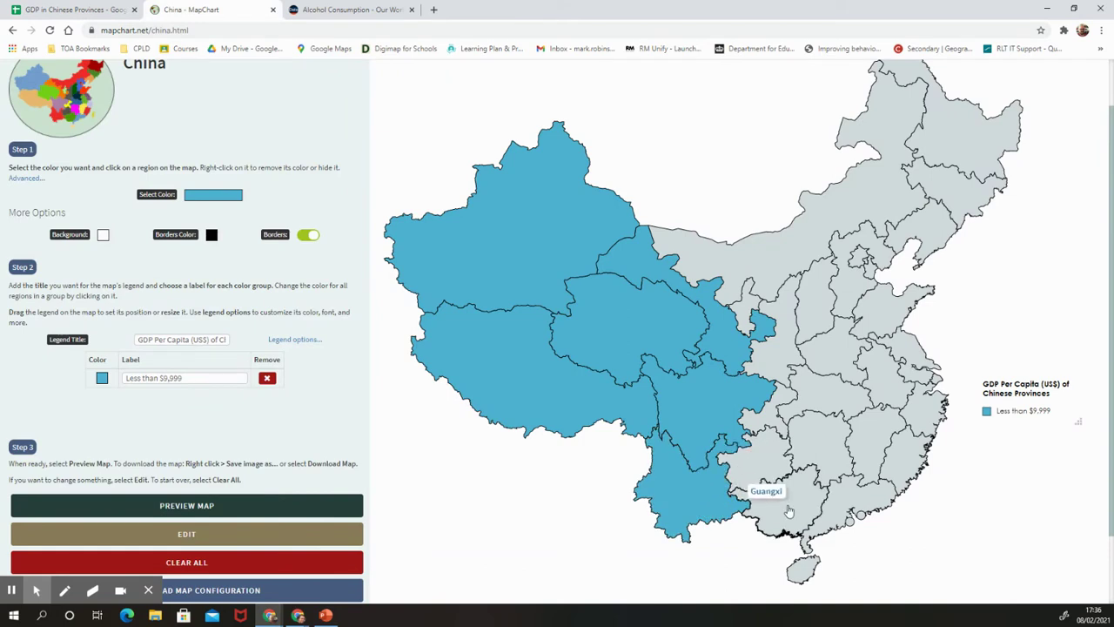
Step: Check Guangxi and Guizhou in the GDP spreadsheet and add both to the blue group on the map
{"action": "left_click", "coordinate": [74, 9]}
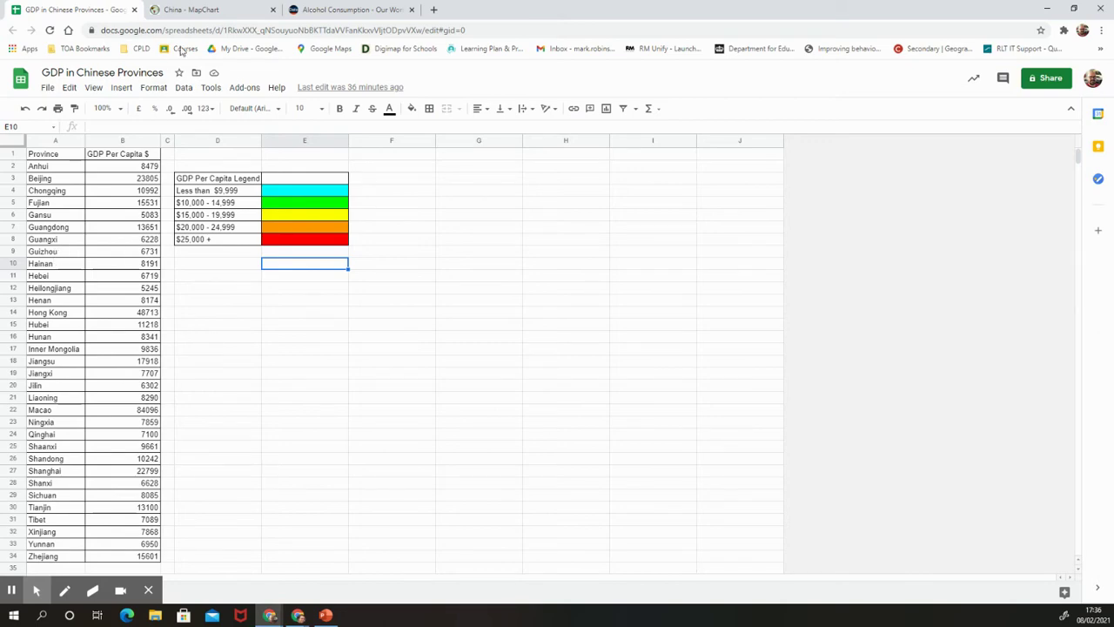
{"action": "left_click", "coordinate": [198, 10]}
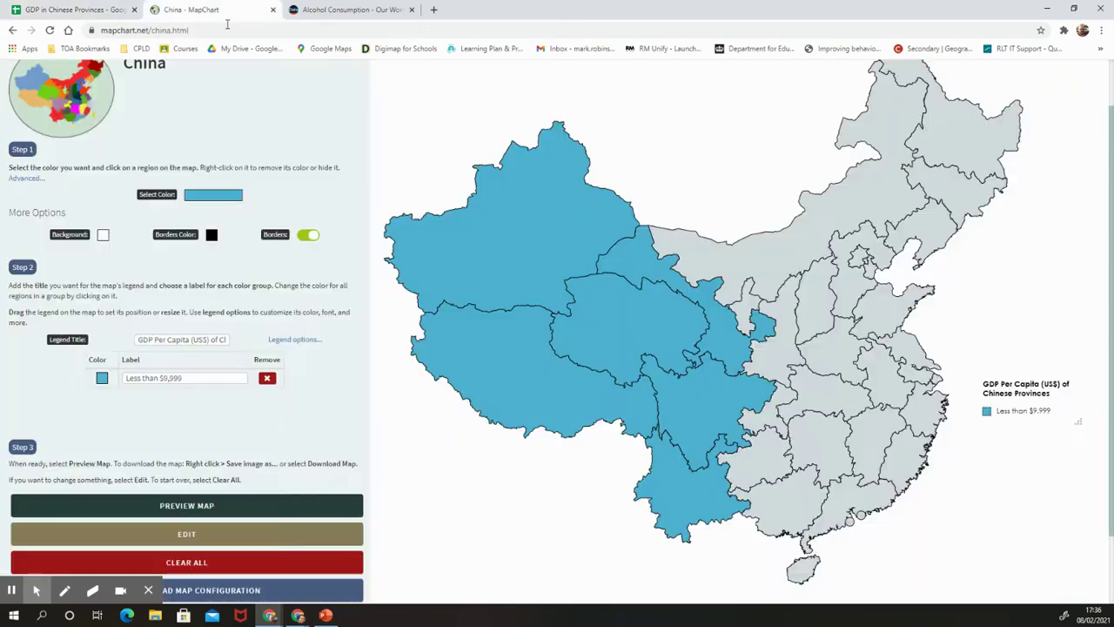
{"action": "left_click", "coordinate": [760, 462]}
{"action": "left_click", "coordinate": [79, 9]}
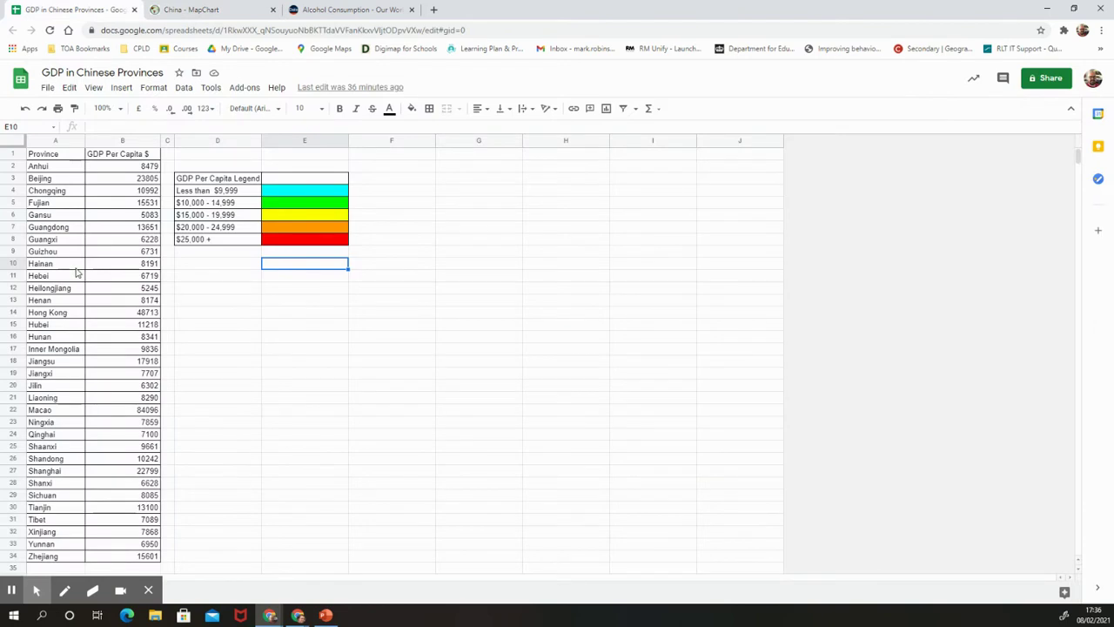
{"action": "left_click", "coordinate": [198, 11]}
{"action": "left_click", "coordinate": [778, 442]}
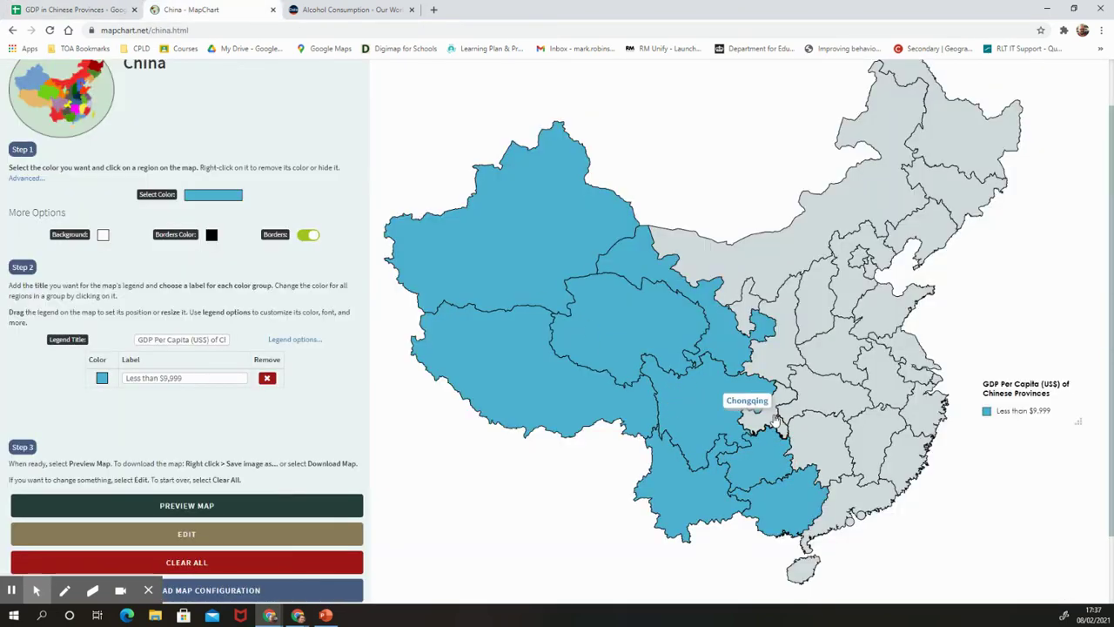
Step: Compare Chongqing and Shaanxi with the spreadsheet's GDP legend and colour only Shaanxi blue on the map
{"action": "left_click", "coordinate": [101, 10]}
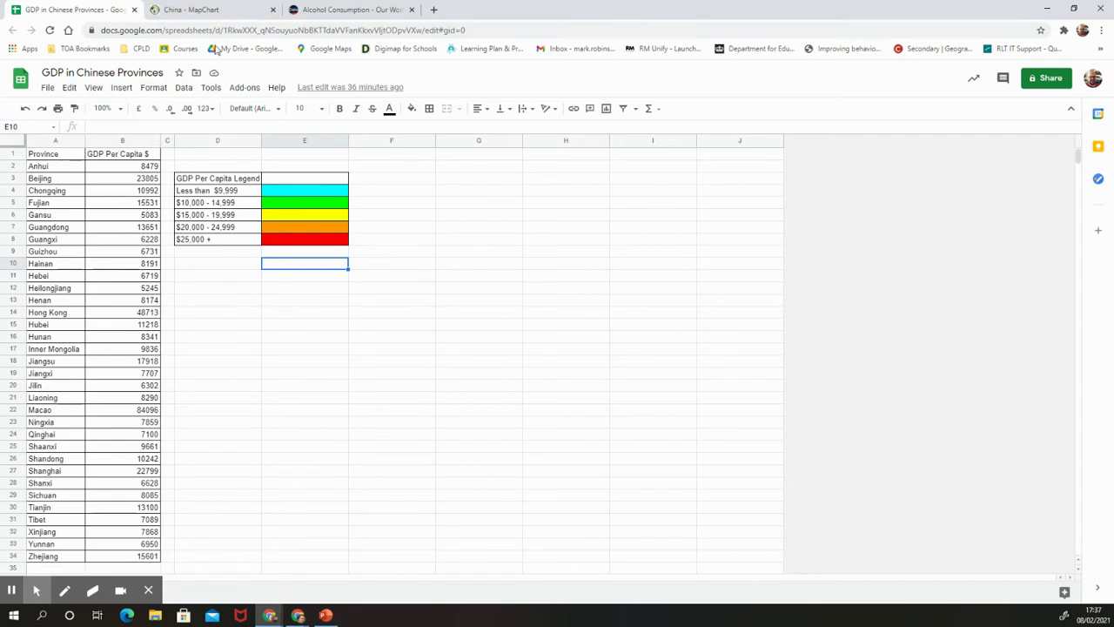
{"action": "left_click", "coordinate": [191, 9]}
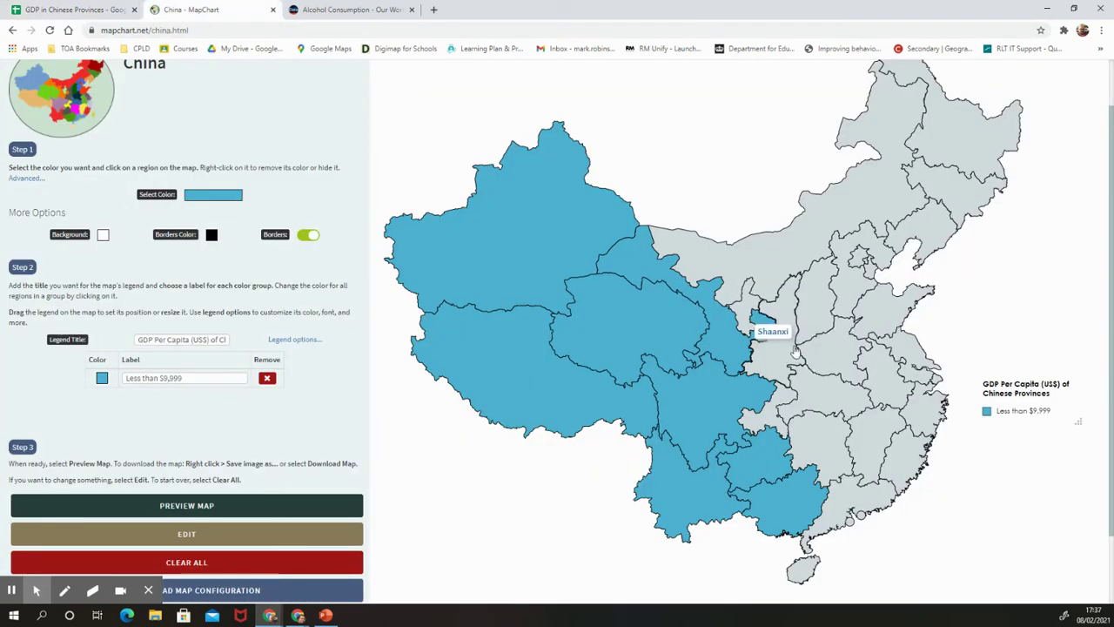
{"action": "left_click", "coordinate": [94, 10]}
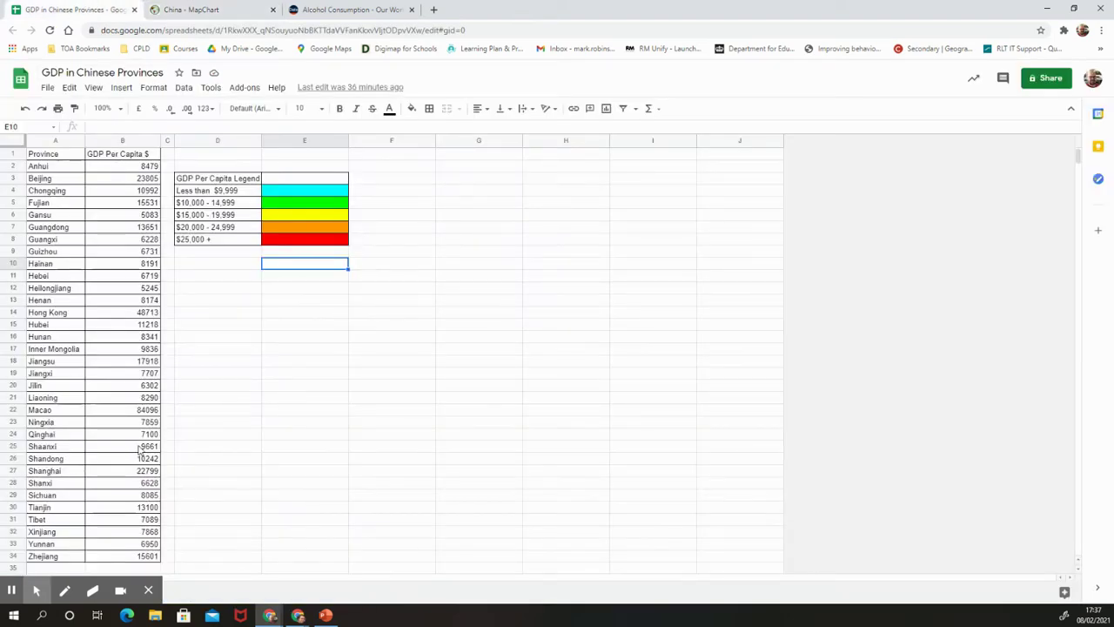
{"action": "left_click", "coordinate": [205, 10]}
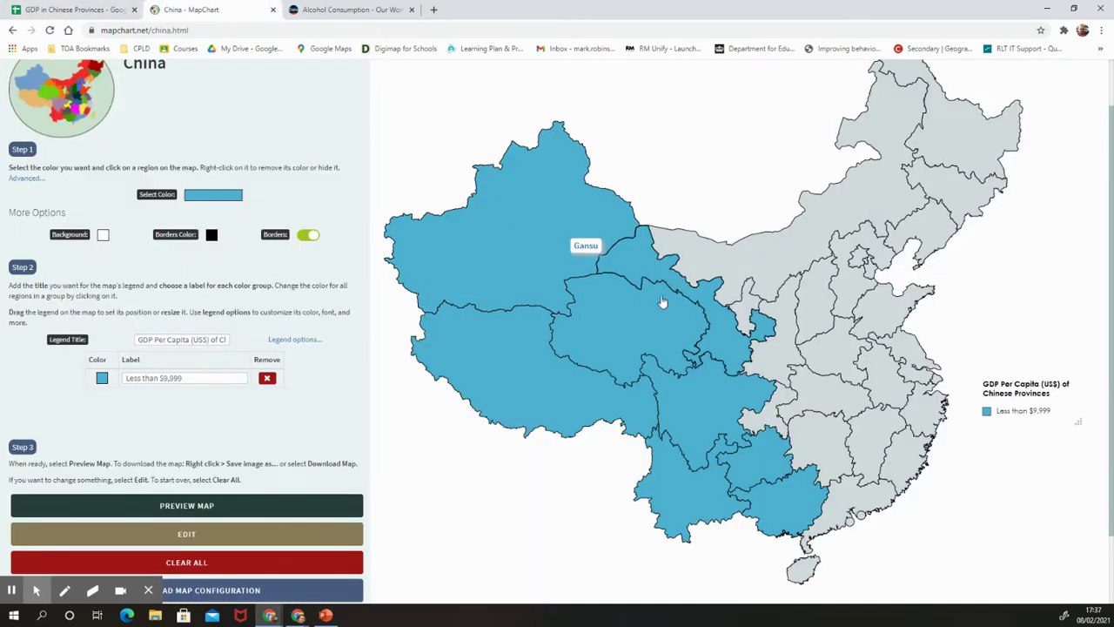
{"action": "left_click", "coordinate": [793, 345]}
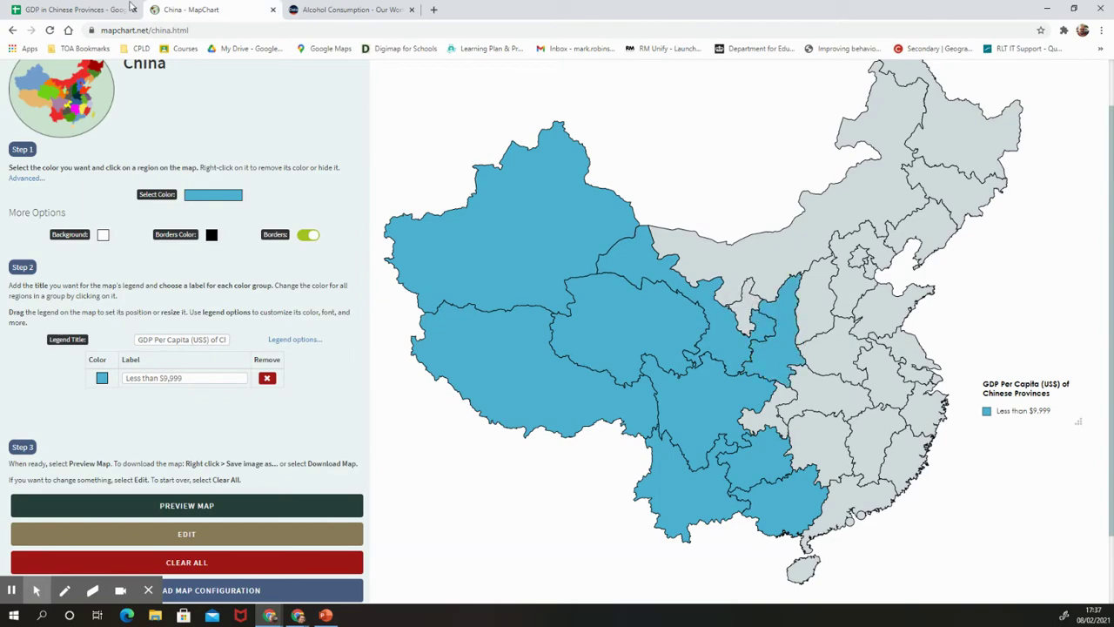
Step: Look up Ningxia's GDP per capita in the spreadsheet and colour Ningxia blue on the map
{"action": "left_click", "coordinate": [78, 16]}
{"action": "left_click", "coordinate": [196, 9]}
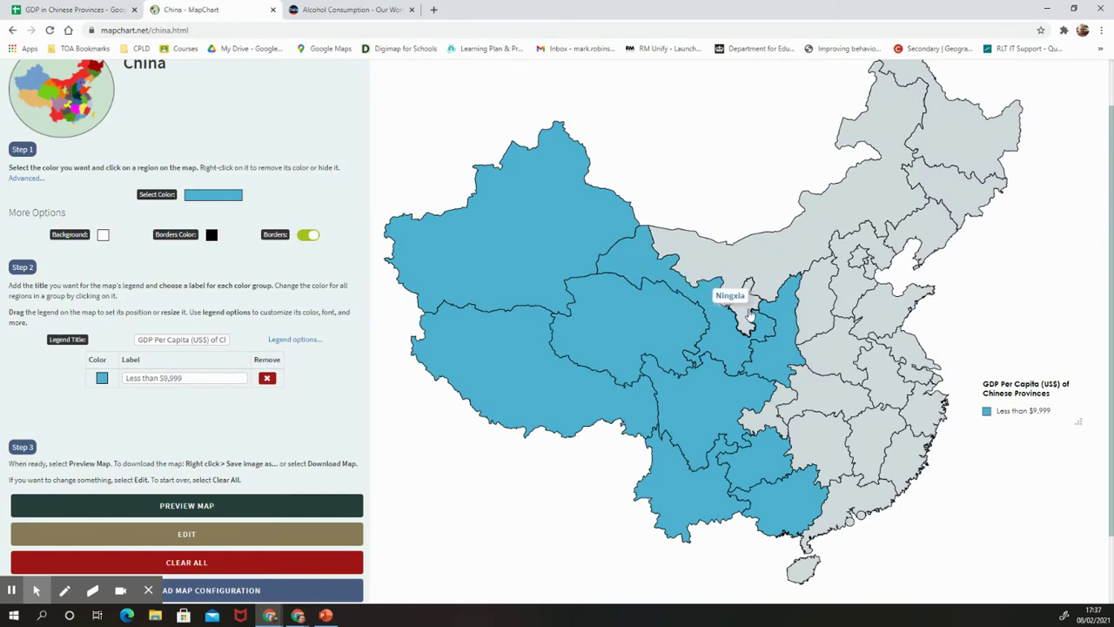
{"action": "left_click", "coordinate": [66, 10]}
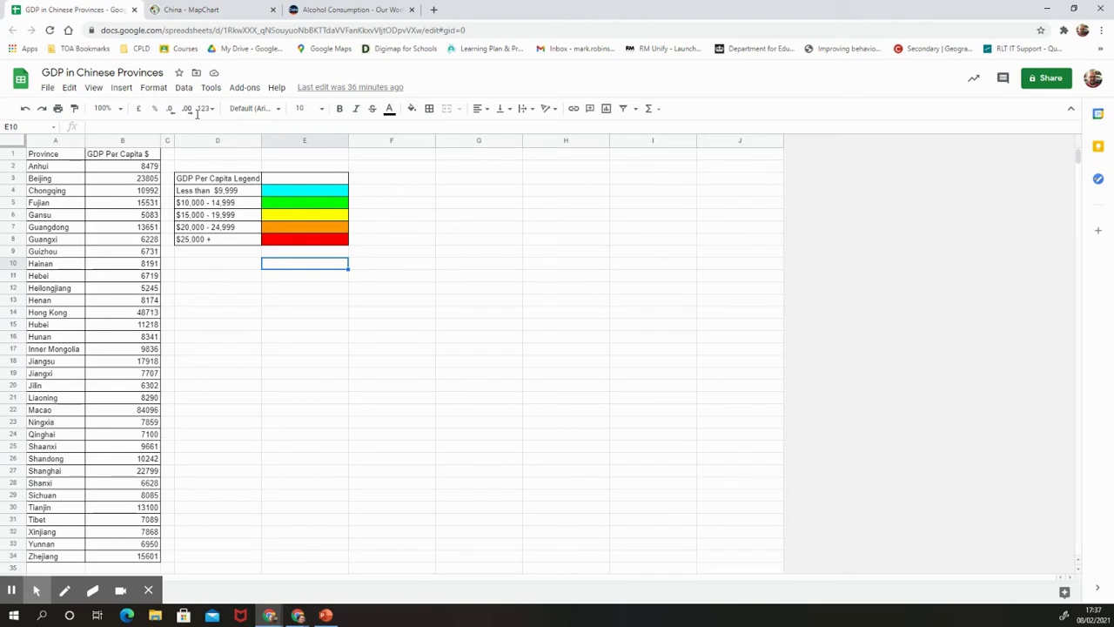
{"action": "left_click", "coordinate": [209, 10]}
{"action": "left_click", "coordinate": [753, 309]}
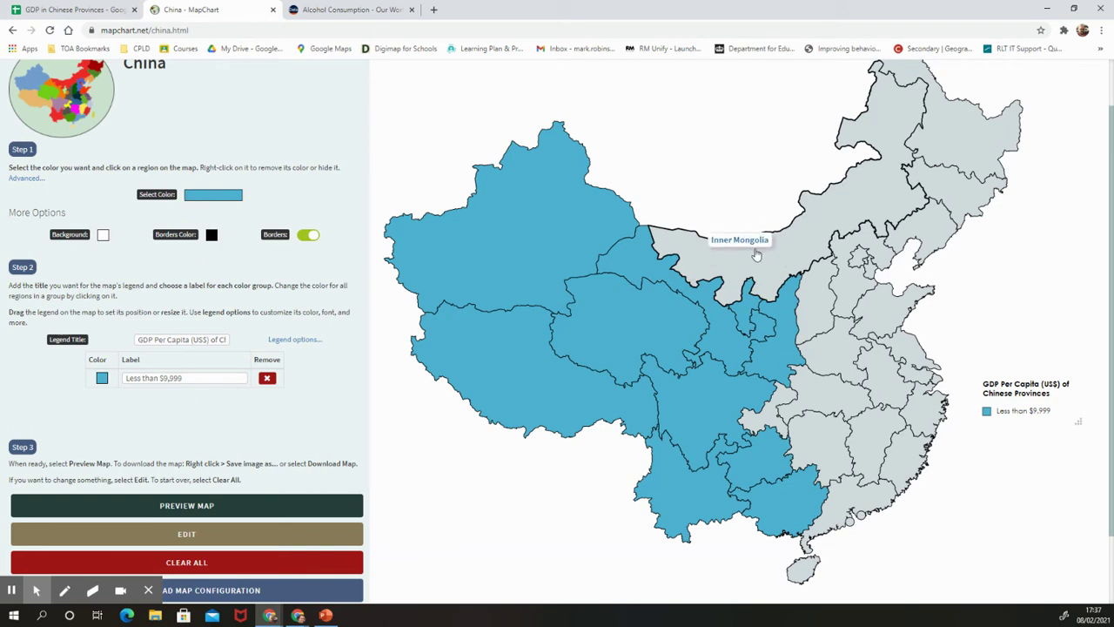
Step: Check Inner Mongolia and Heilongjiang in the GDP spreadsheet and colour both blue on the map
{"action": "left_click", "coordinate": [74, 10]}
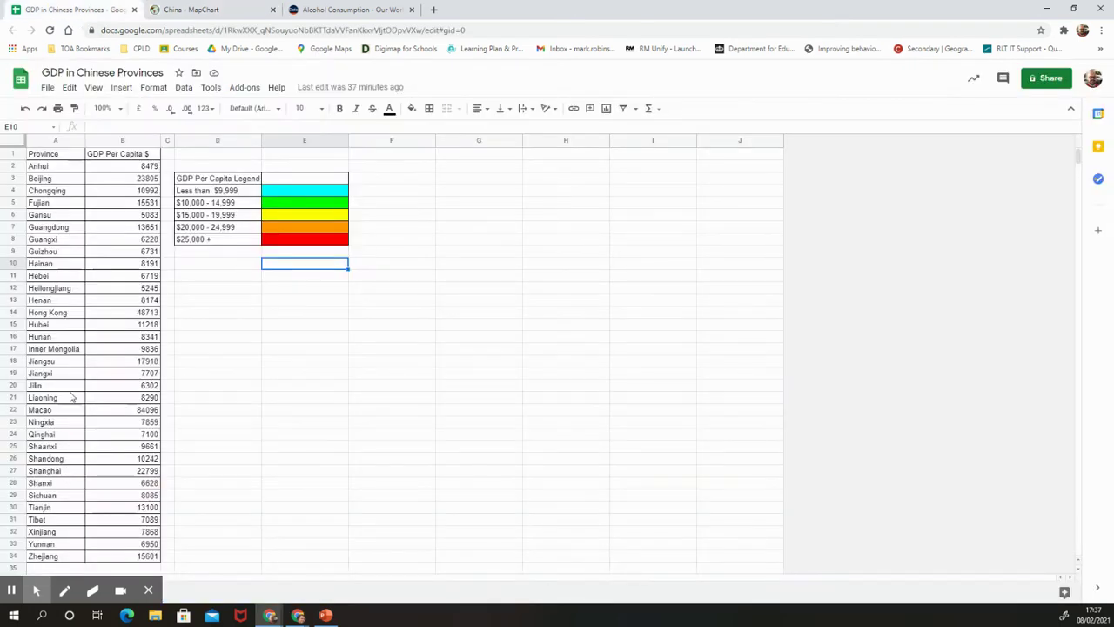
{"action": "left_click", "coordinate": [192, 10]}
{"action": "left_click", "coordinate": [831, 217]}
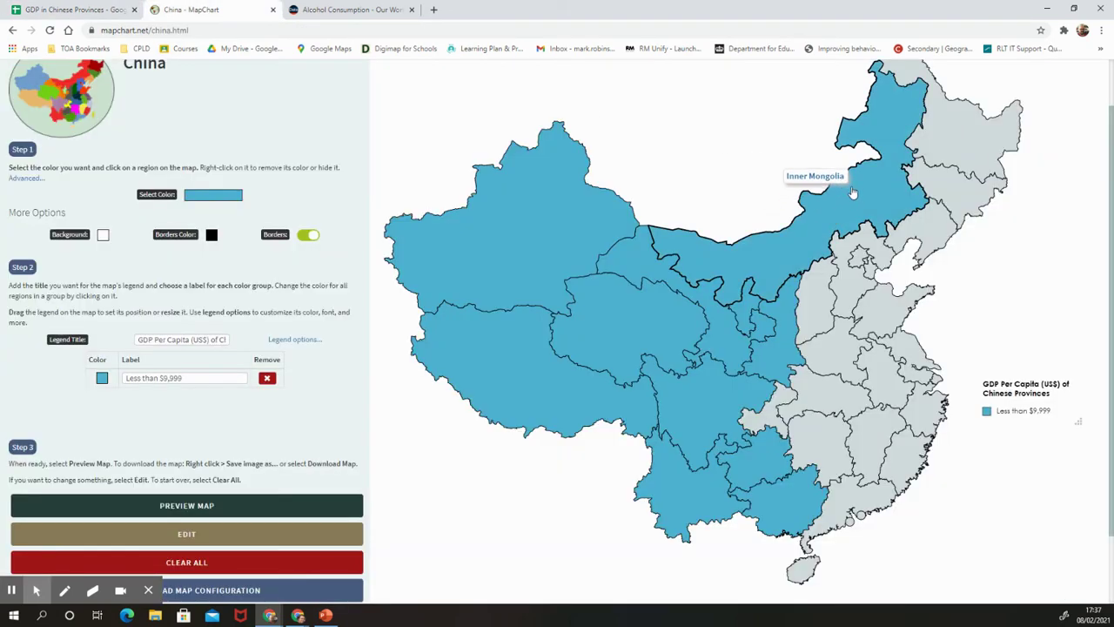
{"action": "left_click", "coordinate": [930, 135]}
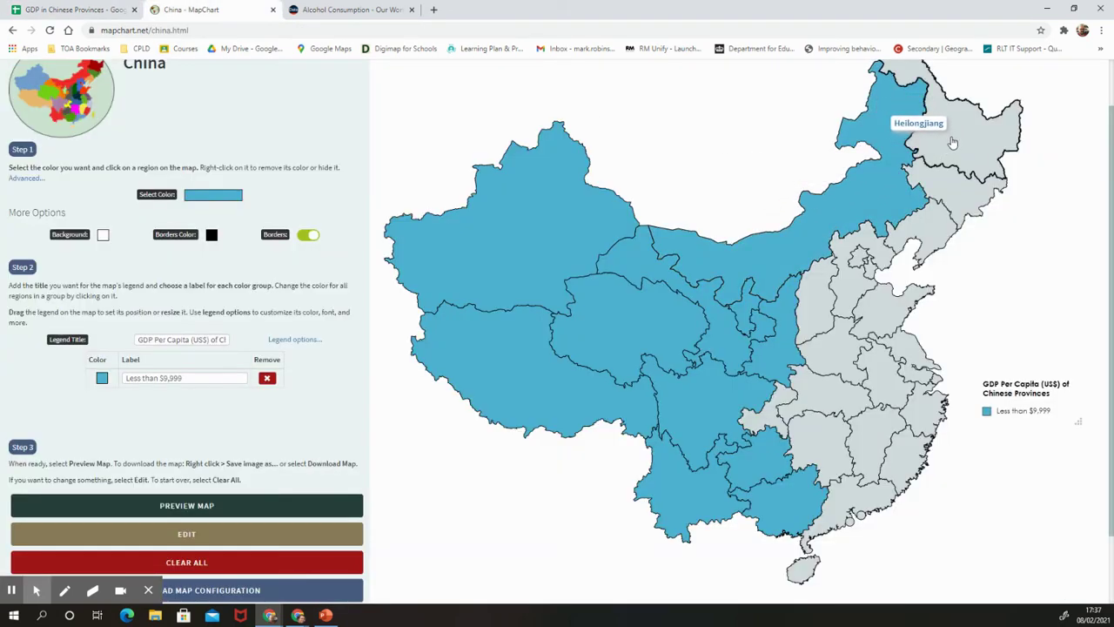
{"action": "left_click", "coordinate": [102, 12]}
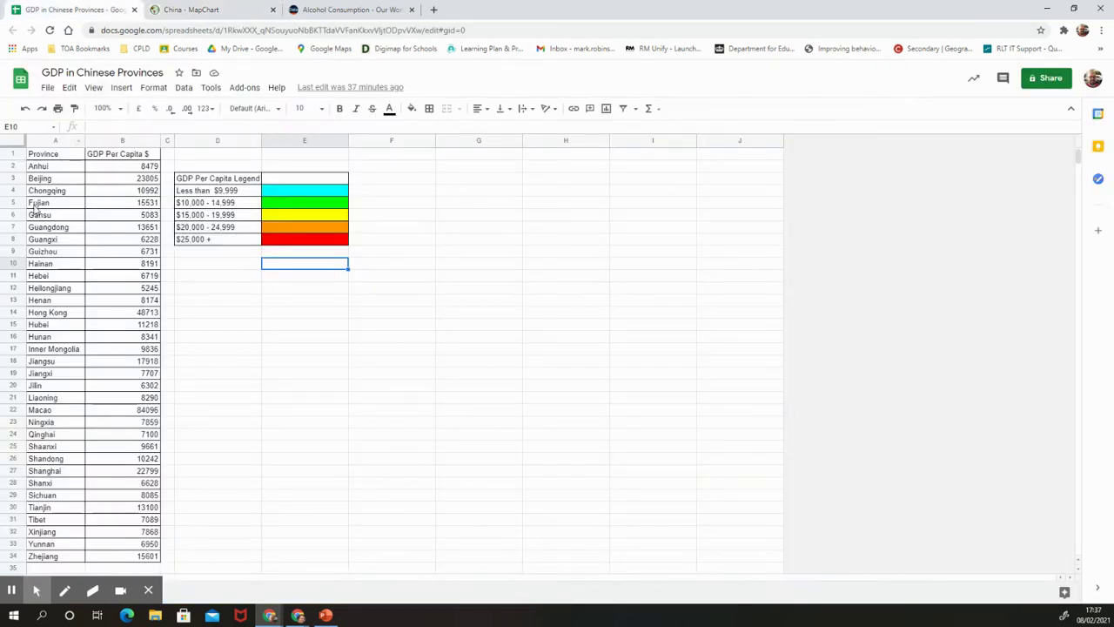
{"action": "left_click", "coordinate": [255, 12]}
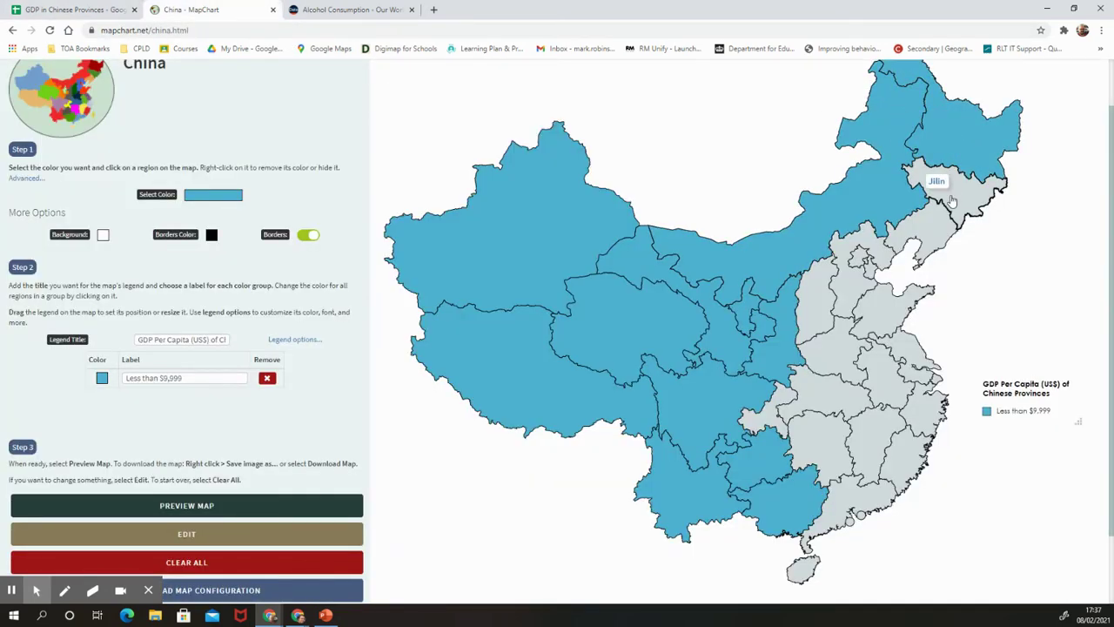
Step: Look up Jilin and Liaoning in the GDP spreadsheet and colour both provinces blue on the map
{"action": "left_click", "coordinate": [61, 9]}
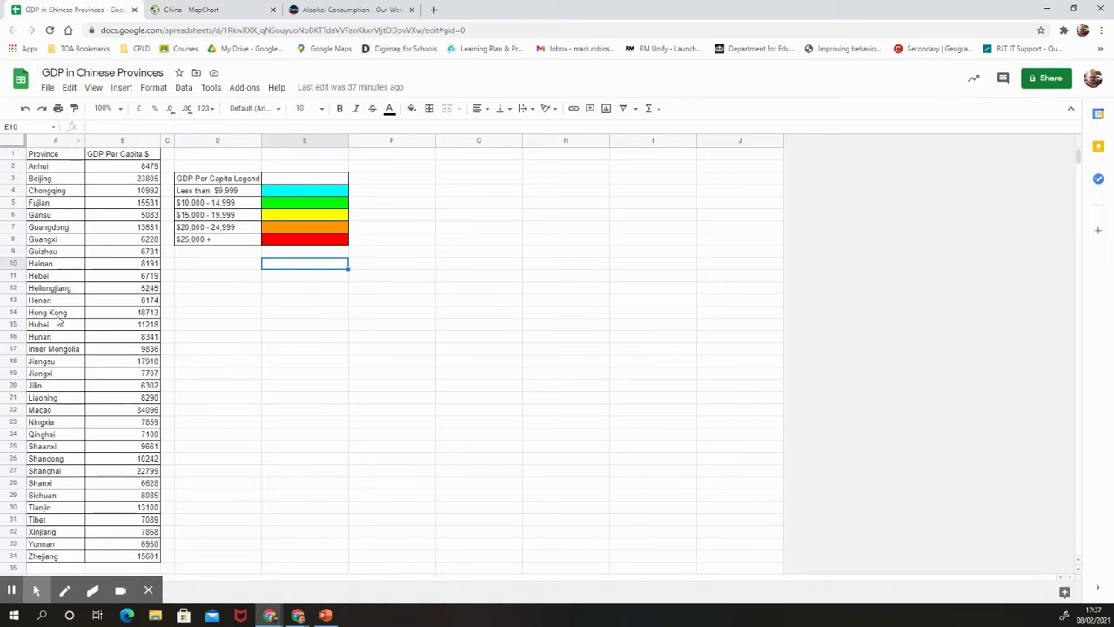
{"action": "left_click", "coordinate": [184, 9]}
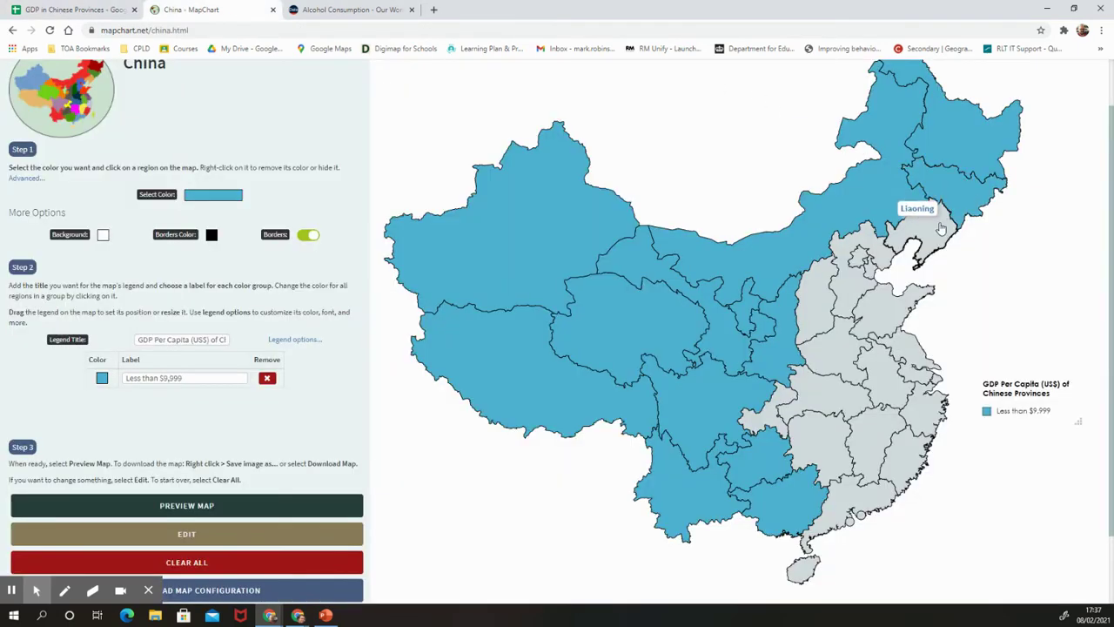
{"action": "left_click", "coordinate": [90, 12]}
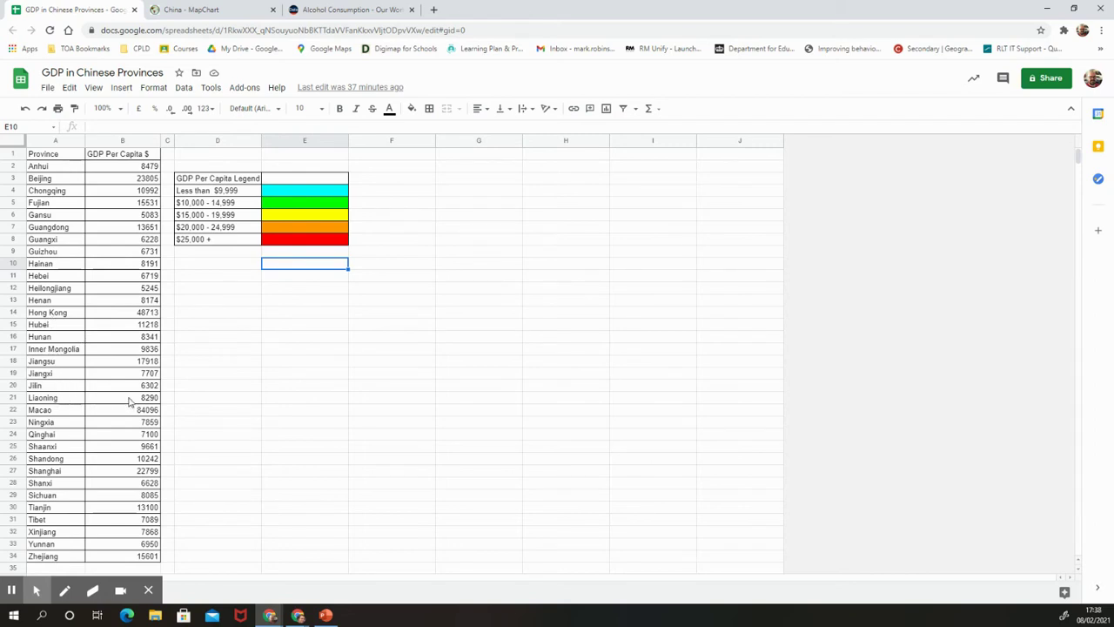
{"action": "left_click", "coordinate": [196, 9]}
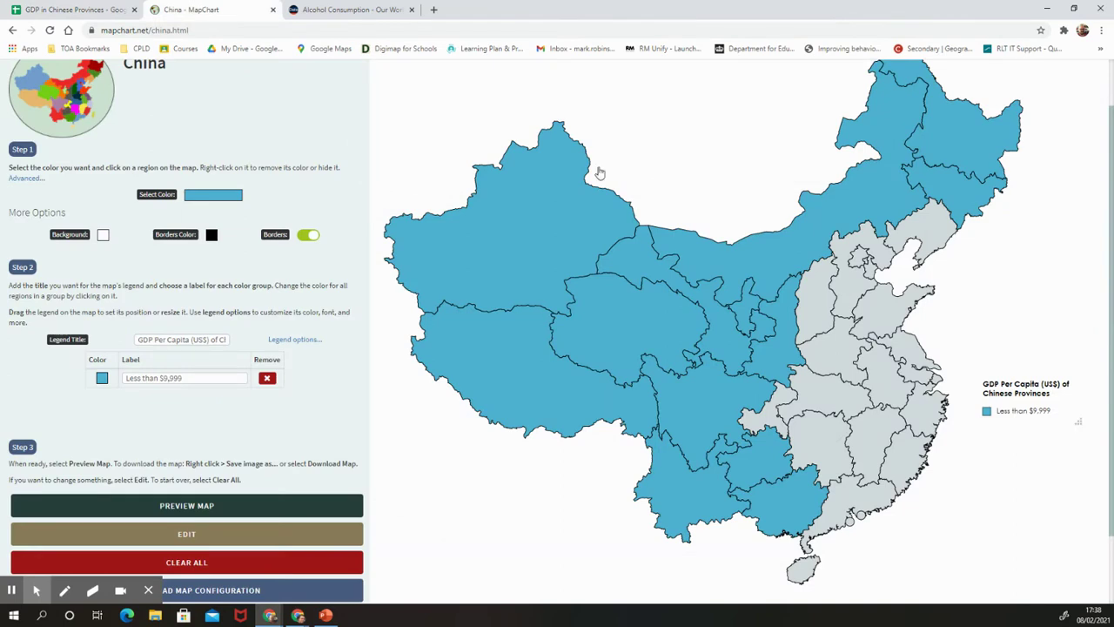
{"action": "left_click", "coordinate": [932, 244]}
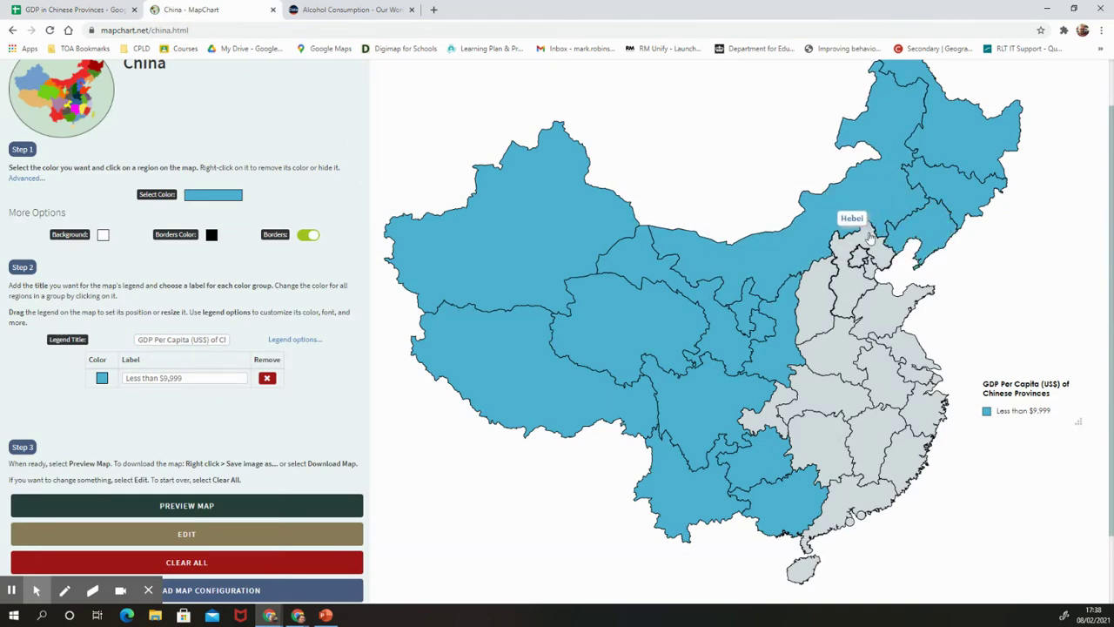
Step: Look up Hebei and Shanxi in the GDP spreadsheet and colour both provinces blue on the map
{"action": "left_click", "coordinate": [74, 10]}
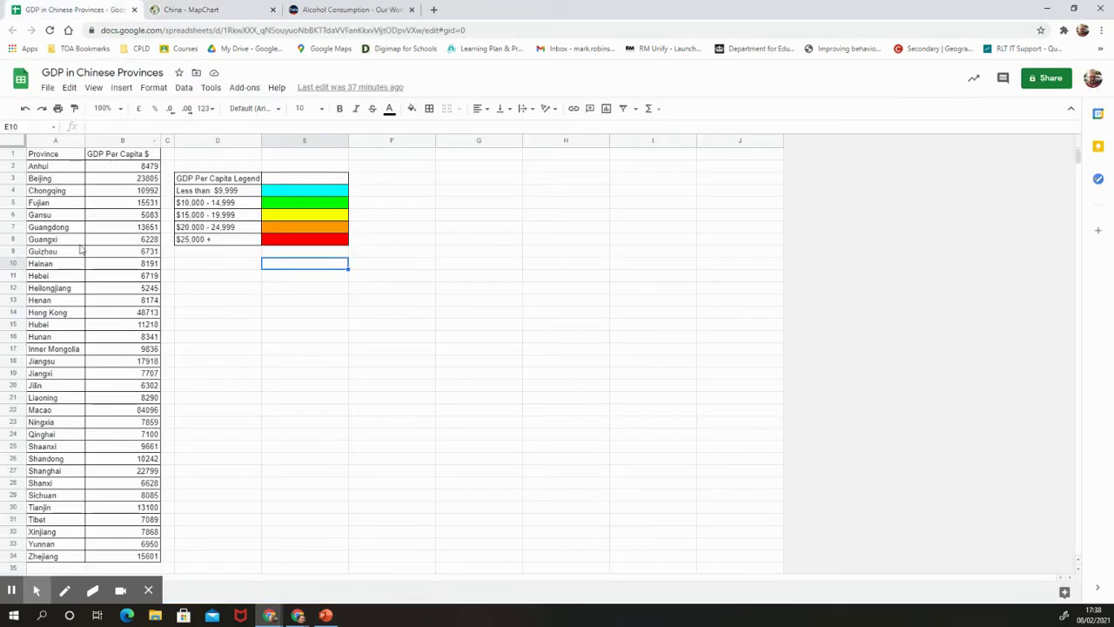
{"action": "left_click", "coordinate": [187, 9]}
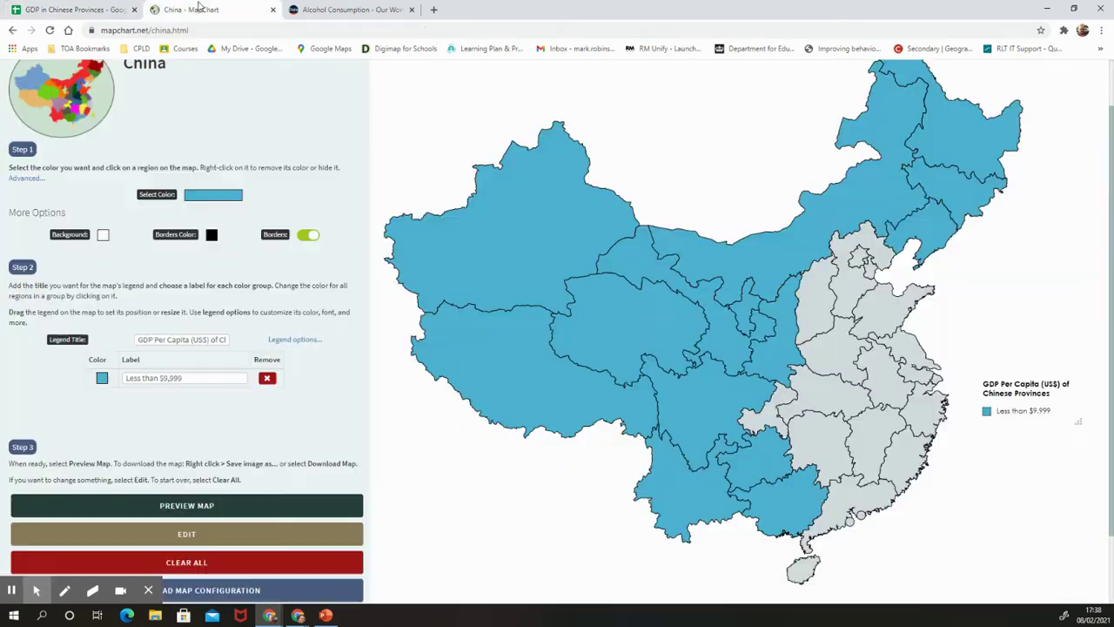
{"action": "left_click", "coordinate": [858, 261]}
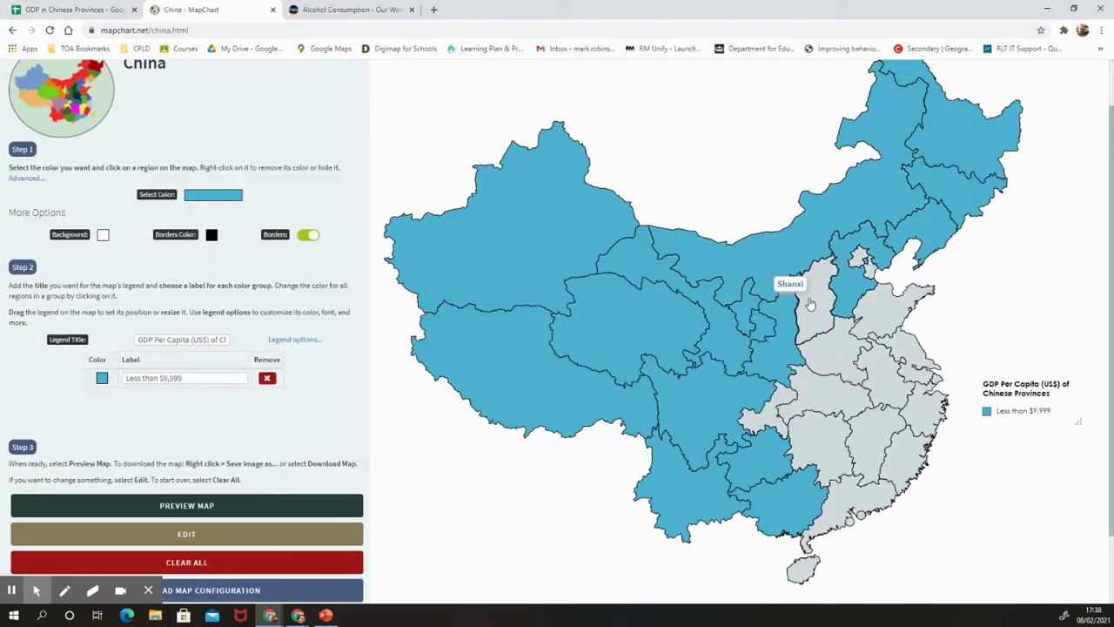
{"action": "left_click", "coordinate": [74, 10]}
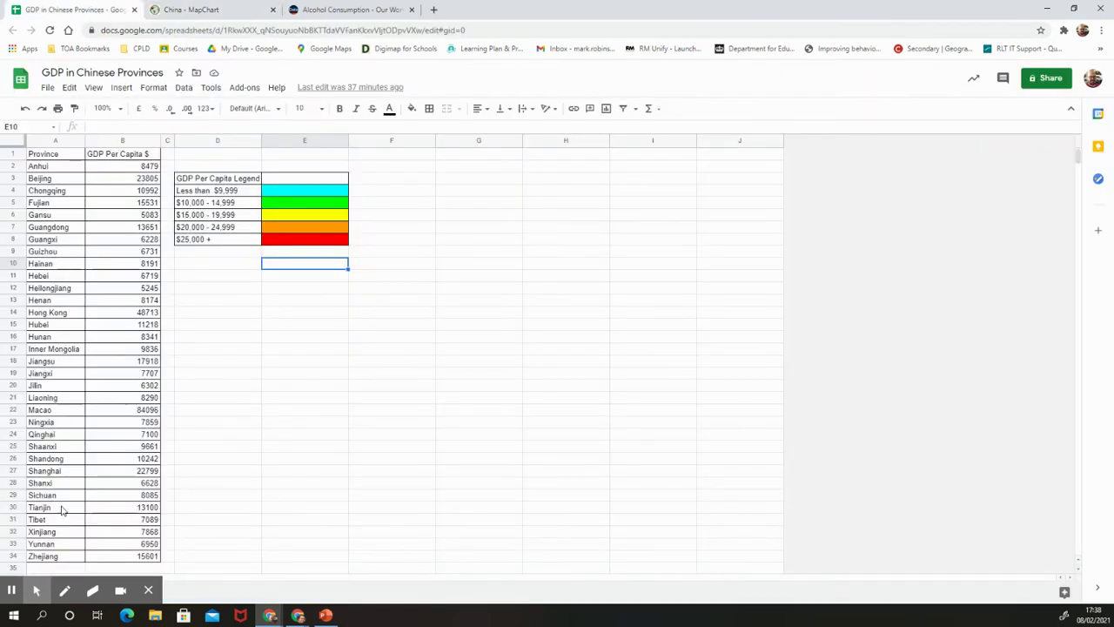
{"action": "left_click", "coordinate": [211, 12]}
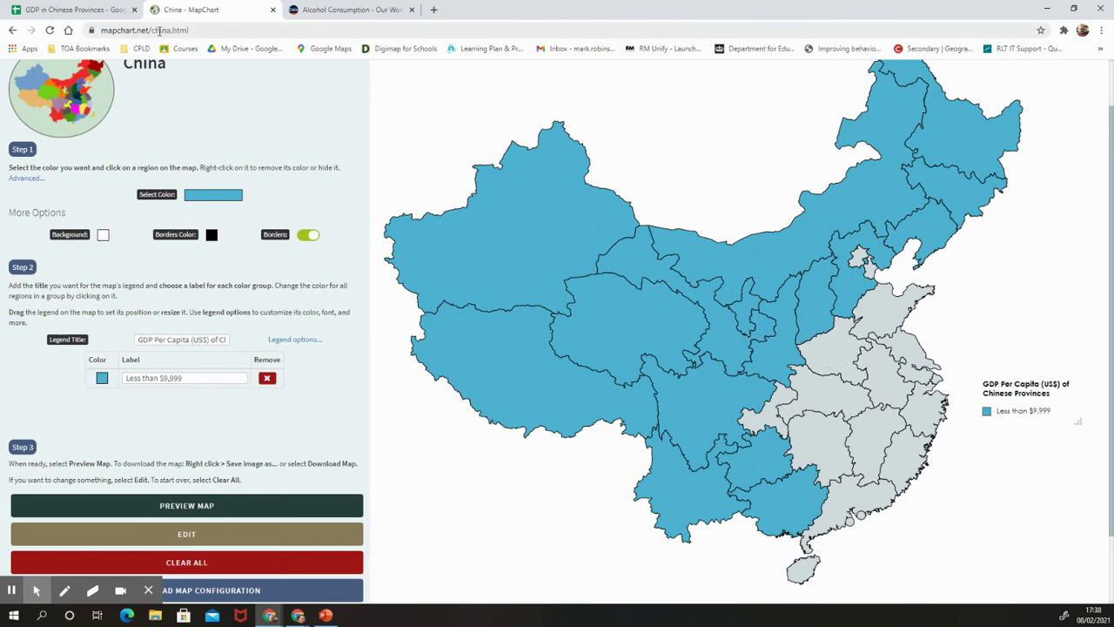
Step: Check Henan and Hunan in the GDP spreadsheet and colour both blue on the map
{"action": "left_click", "coordinate": [94, 11]}
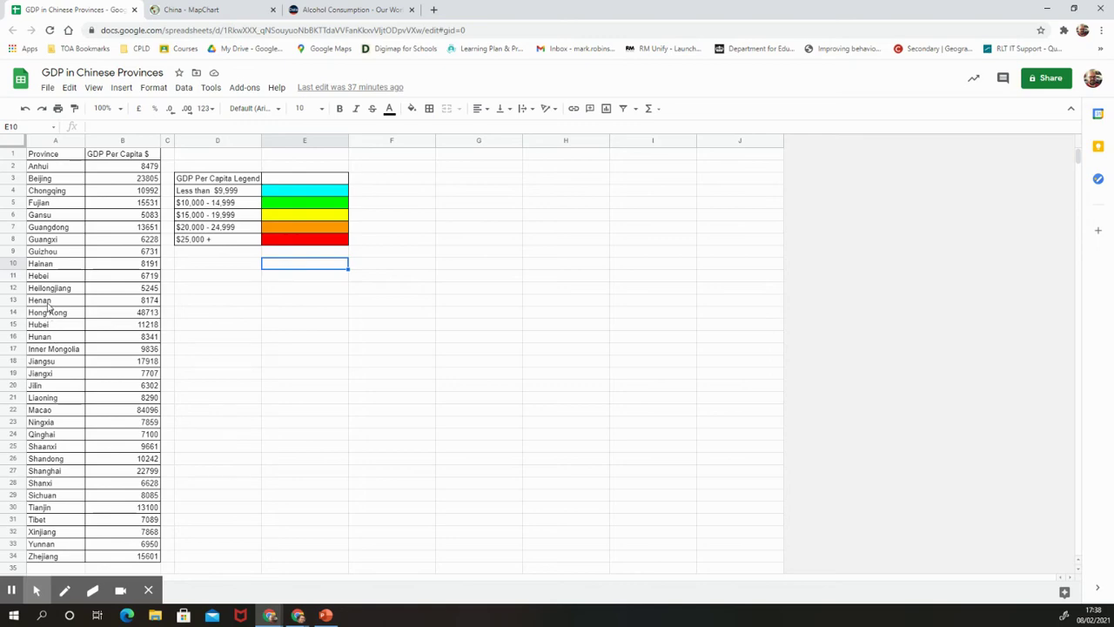
{"action": "left_click", "coordinate": [190, 14]}
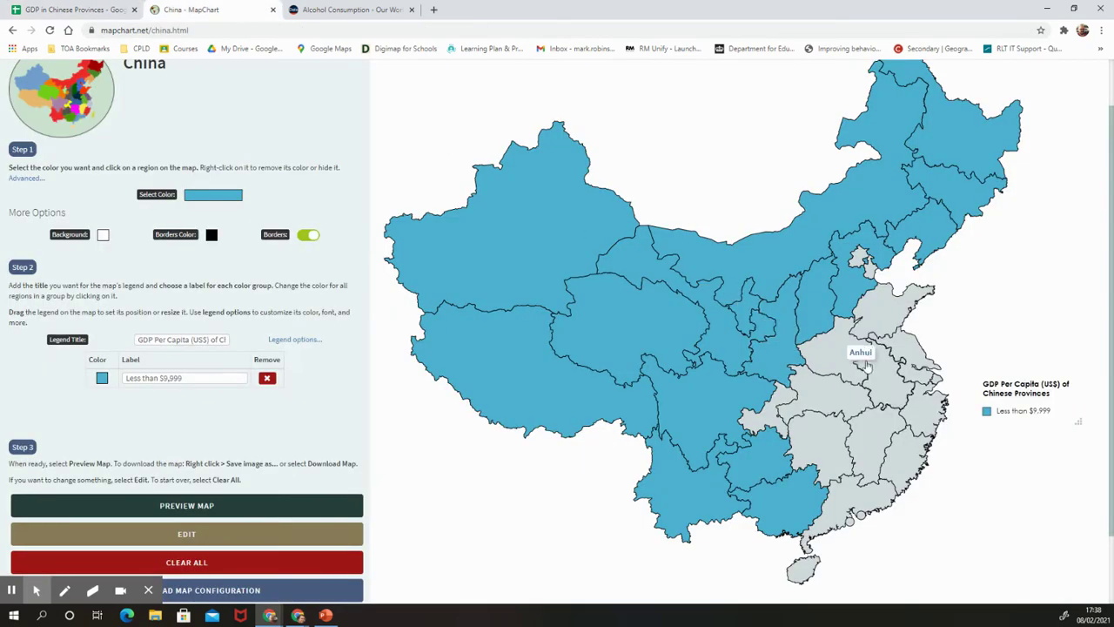
{"action": "left_click", "coordinate": [837, 354]}
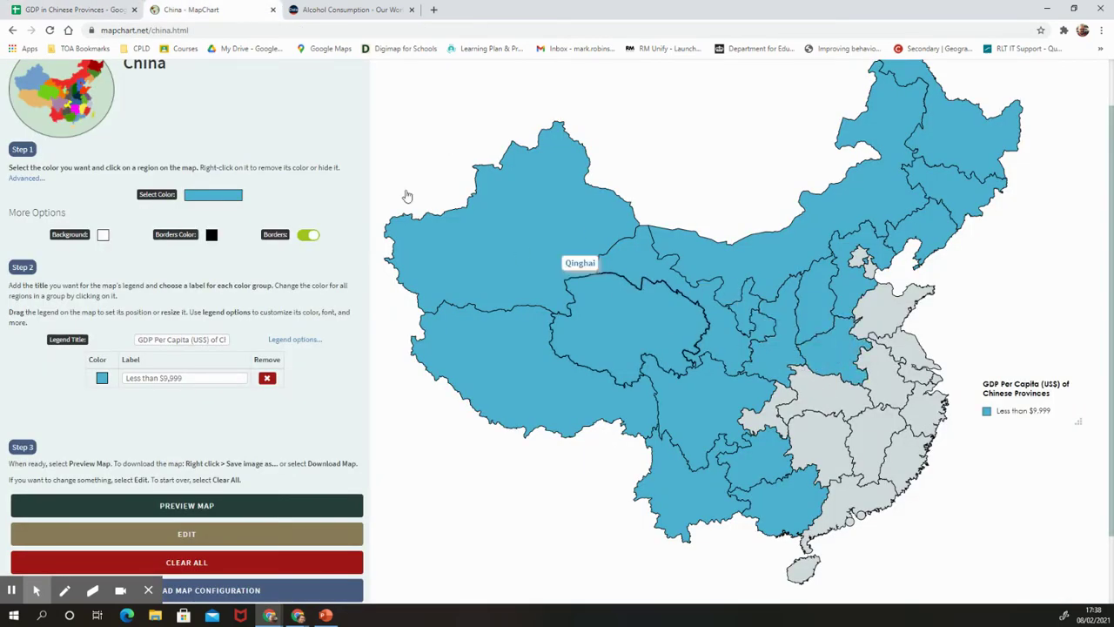
{"action": "left_click", "coordinate": [37, 10]}
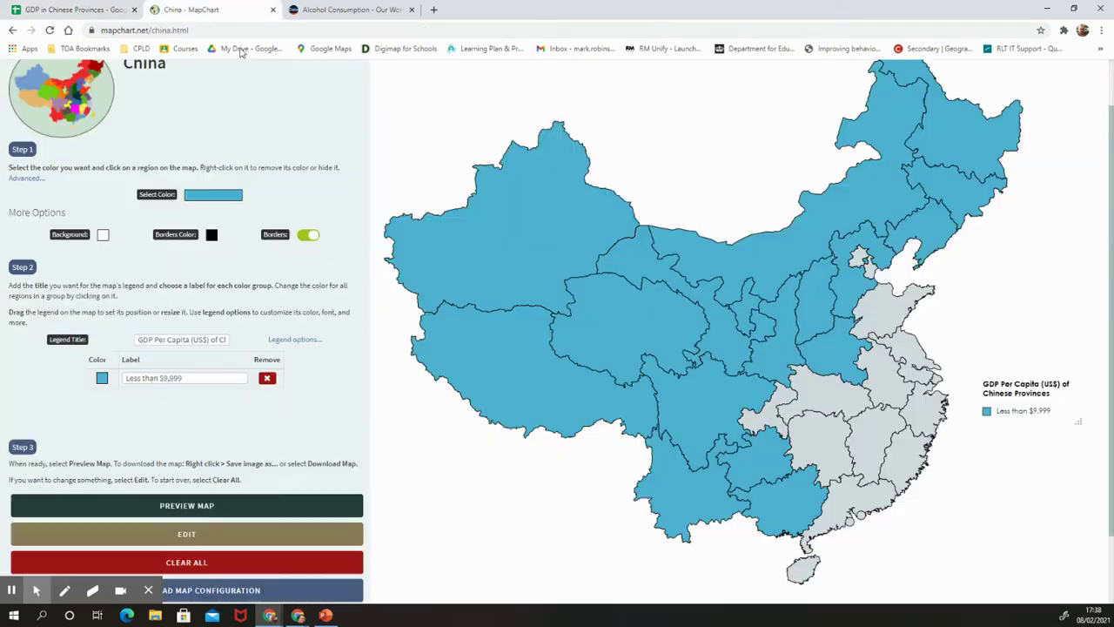
{"action": "left_click", "coordinate": [191, 9]}
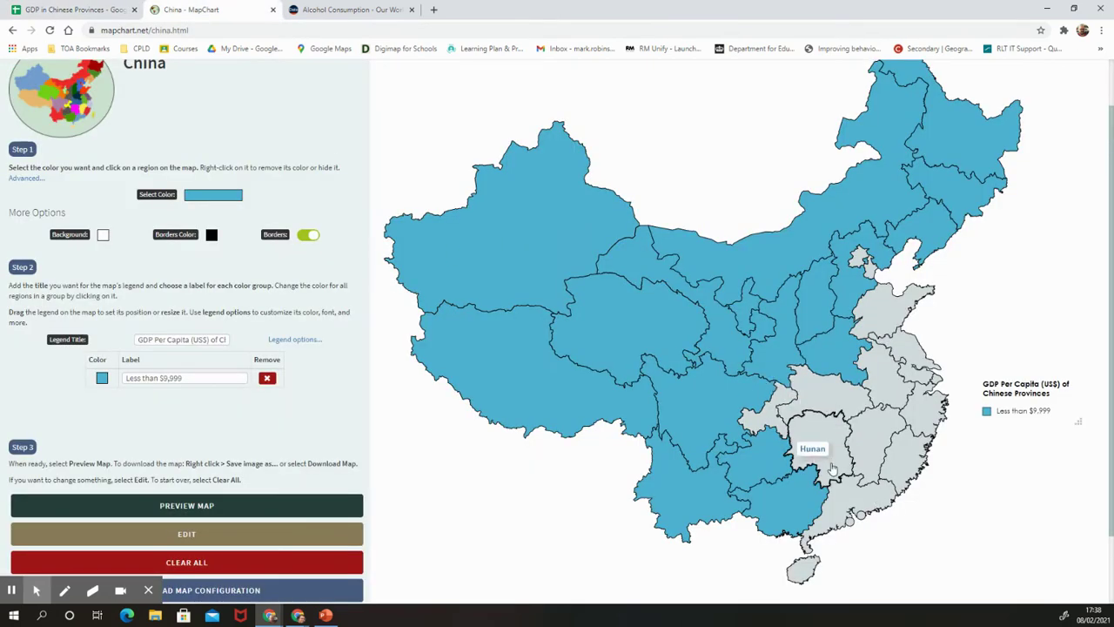
{"action": "left_click", "coordinate": [834, 469]}
{"action": "left_click", "coordinate": [116, 9]}
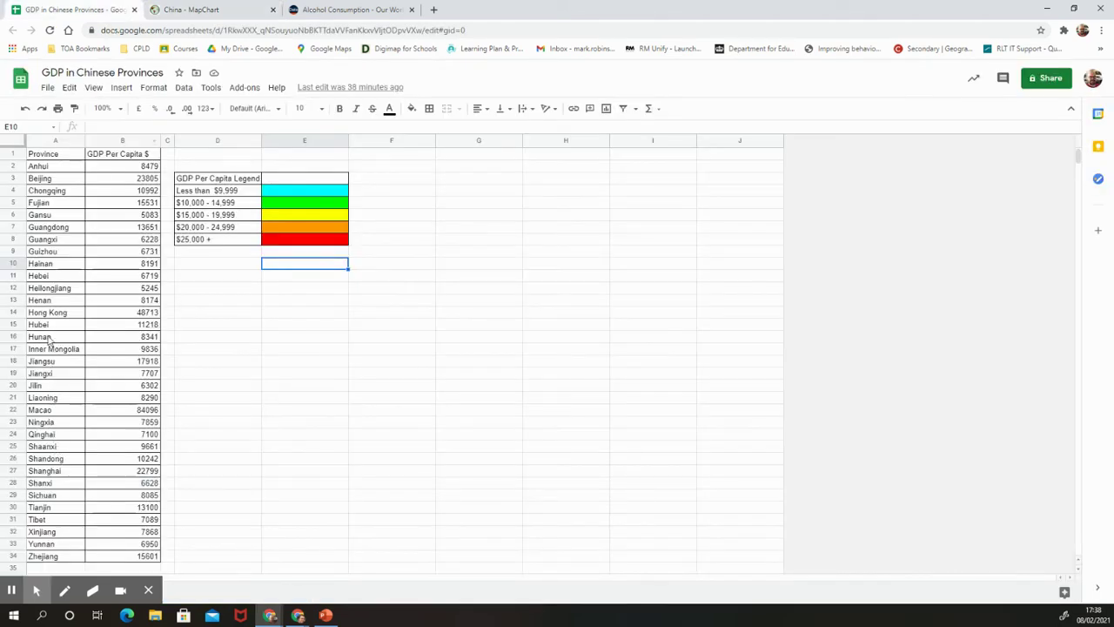
{"action": "left_click", "coordinate": [223, 10]}
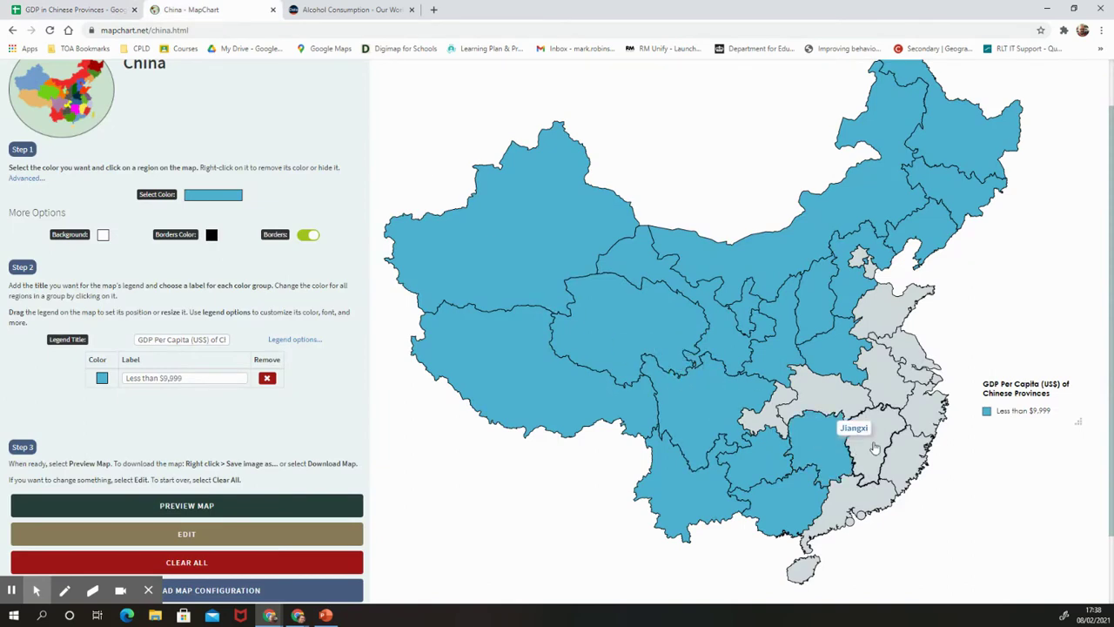
Step: Look up Jiangxi's GDP per capita in the spreadsheet and colour Jiangxi blue on the map
{"action": "left_click", "coordinate": [99, 12]}
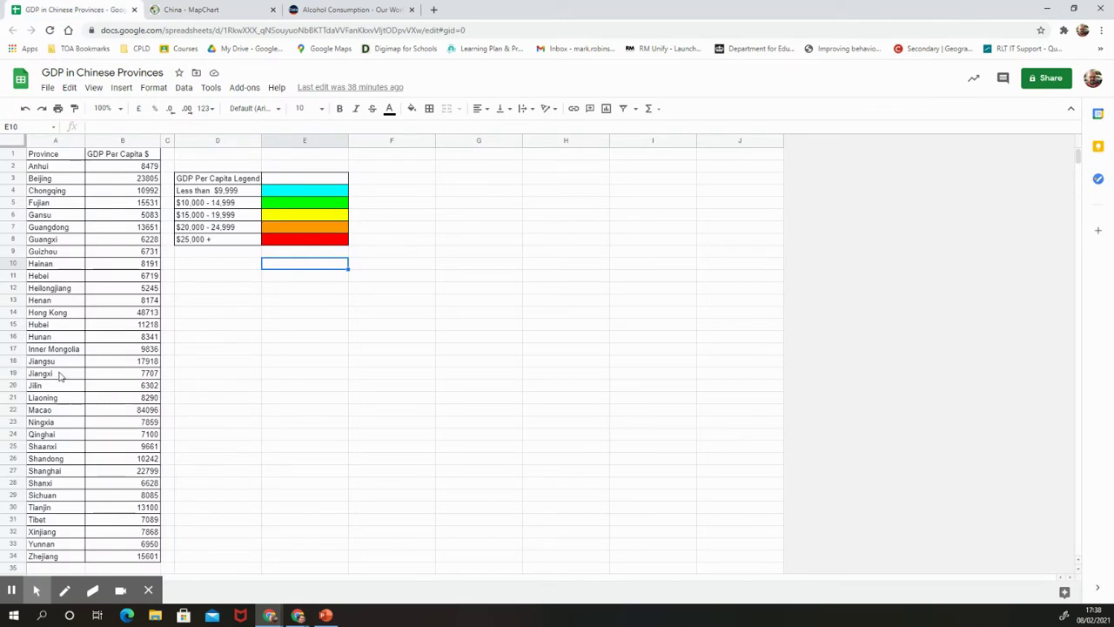
{"action": "left_click", "coordinate": [191, 9]}
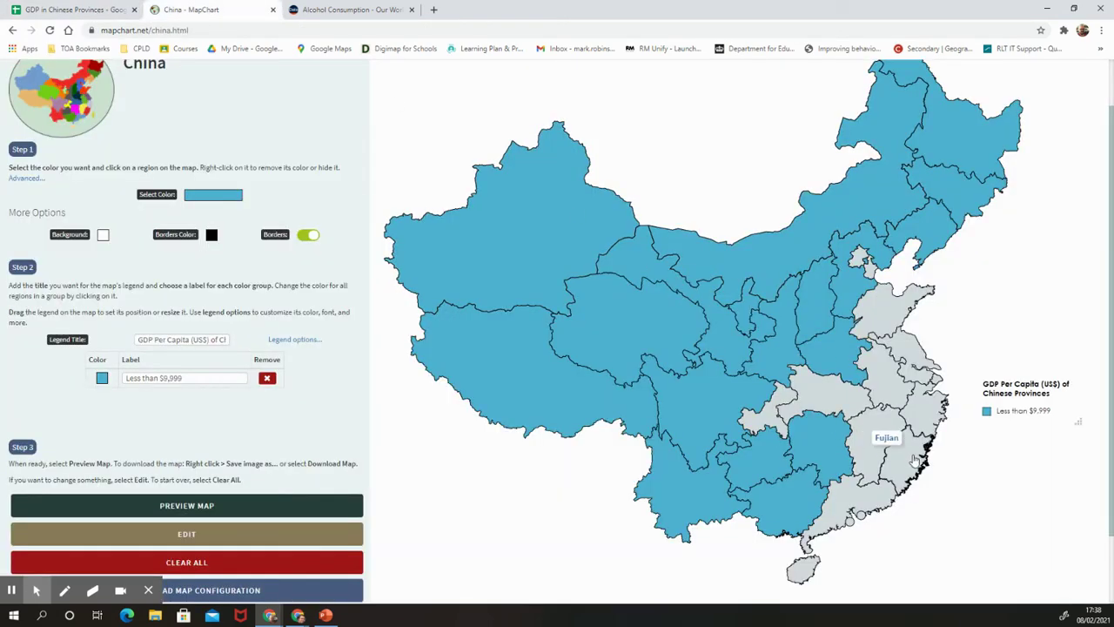
{"action": "left_click", "coordinate": [874, 432]}
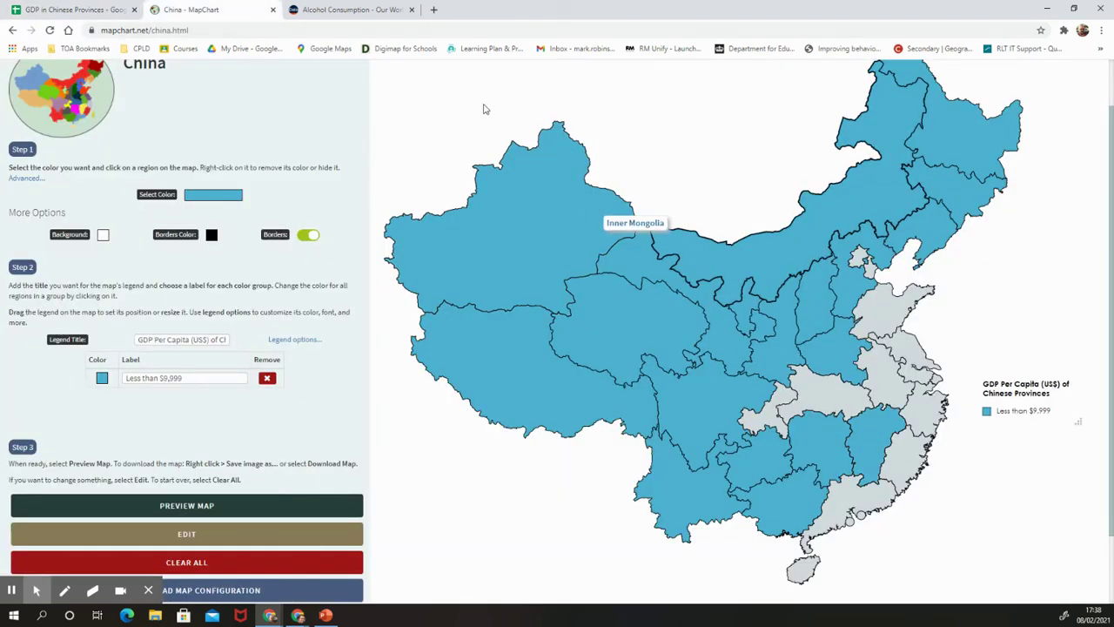
{"action": "left_click", "coordinate": [72, 8]}
{"action": "left_click", "coordinate": [191, 9]}
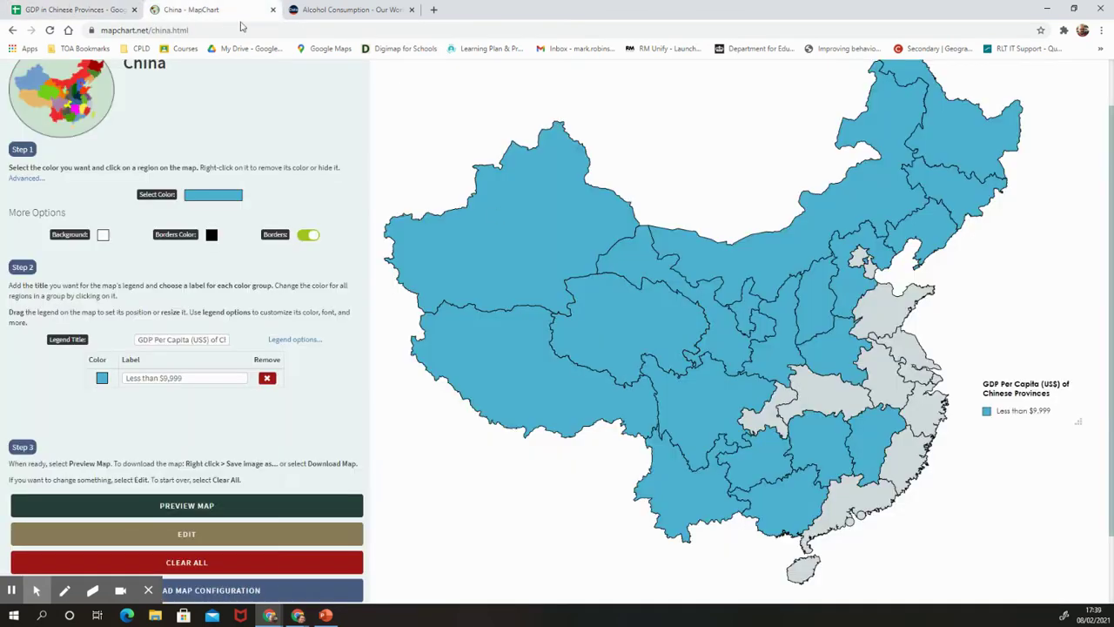
{"action": "left_click", "coordinate": [871, 276]}
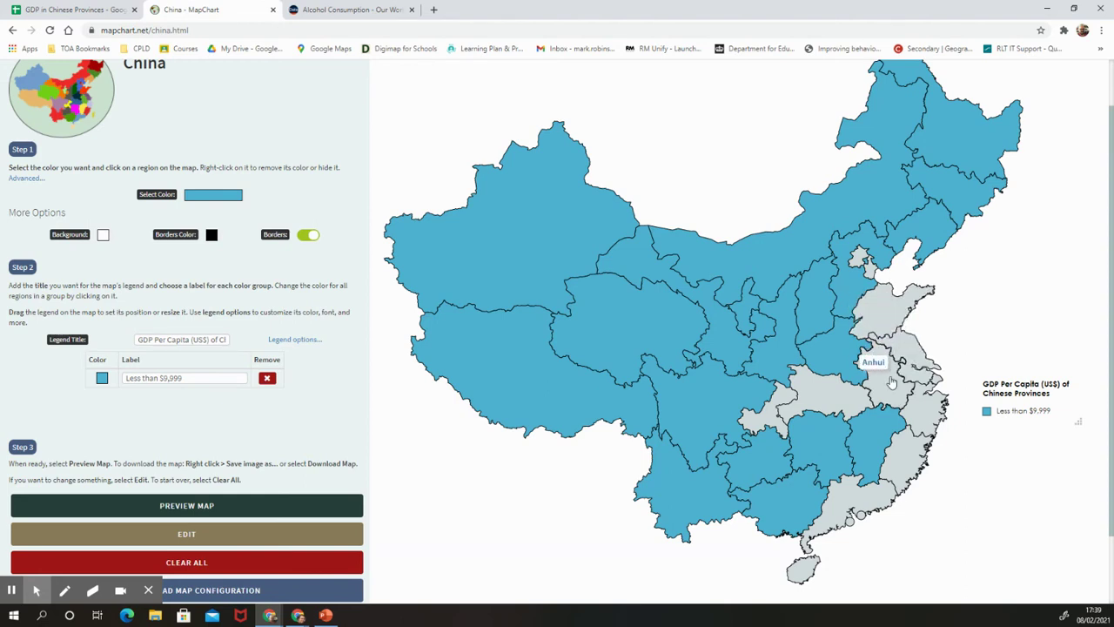
Step: Look up Anhui and Hainan in the GDP spreadsheet and colour both blue on the map
{"action": "left_click", "coordinate": [111, 10]}
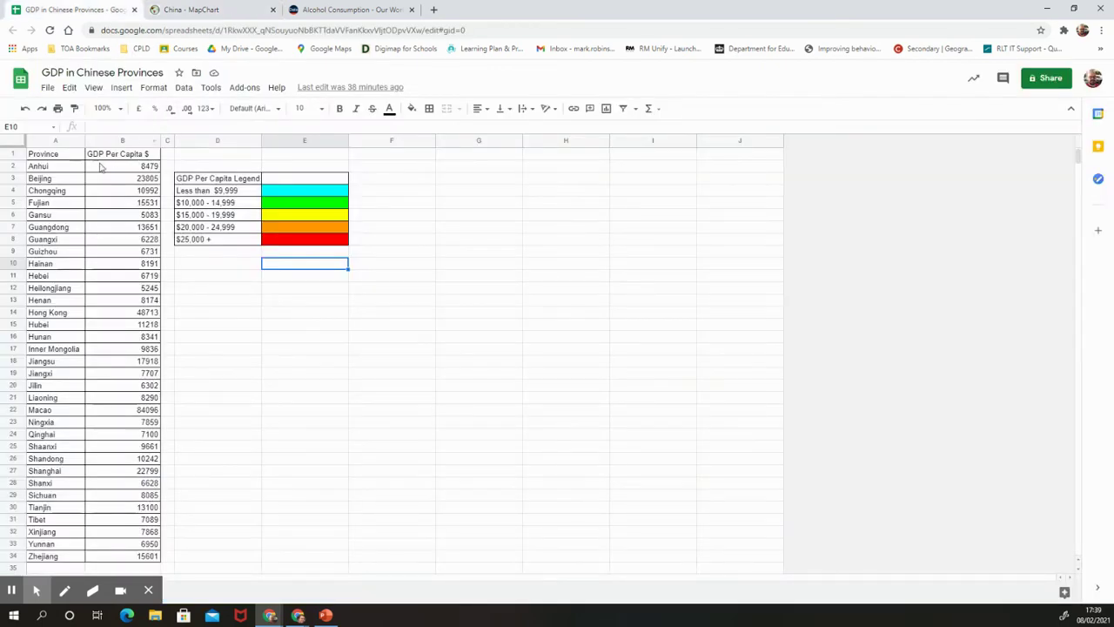
{"action": "left_click", "coordinate": [233, 11]}
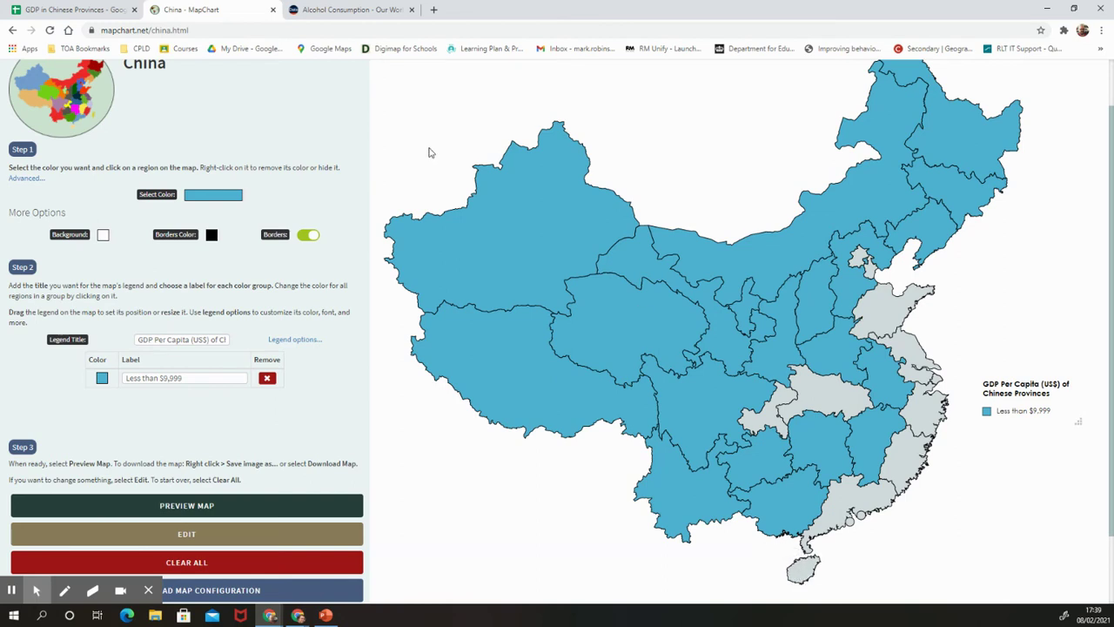
{"action": "left_click", "coordinate": [70, 9]}
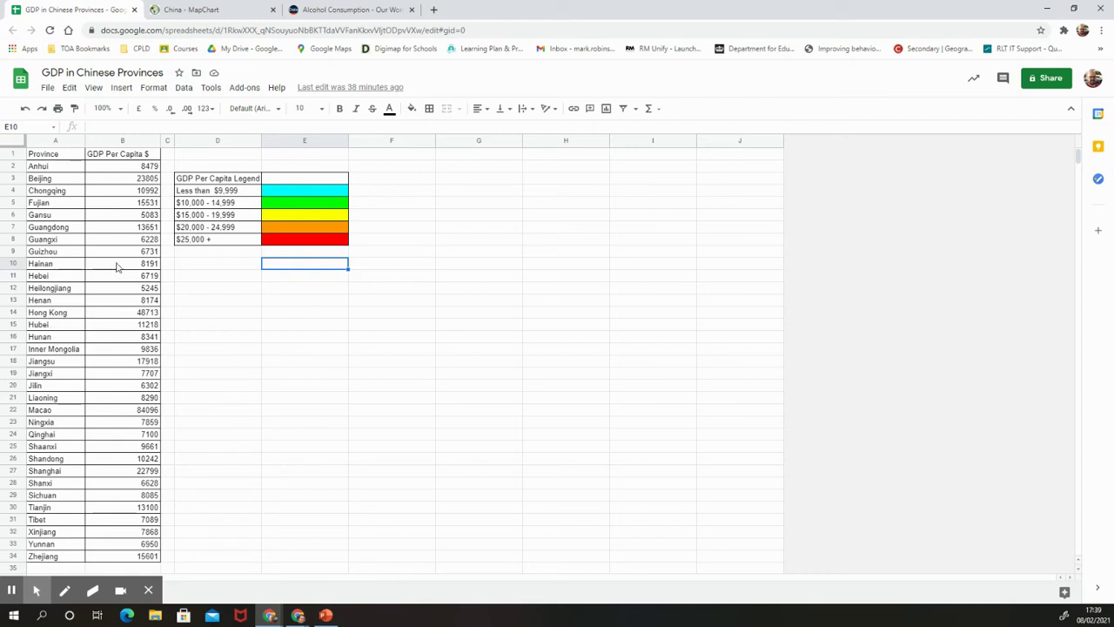
{"action": "left_click", "coordinate": [218, 11]}
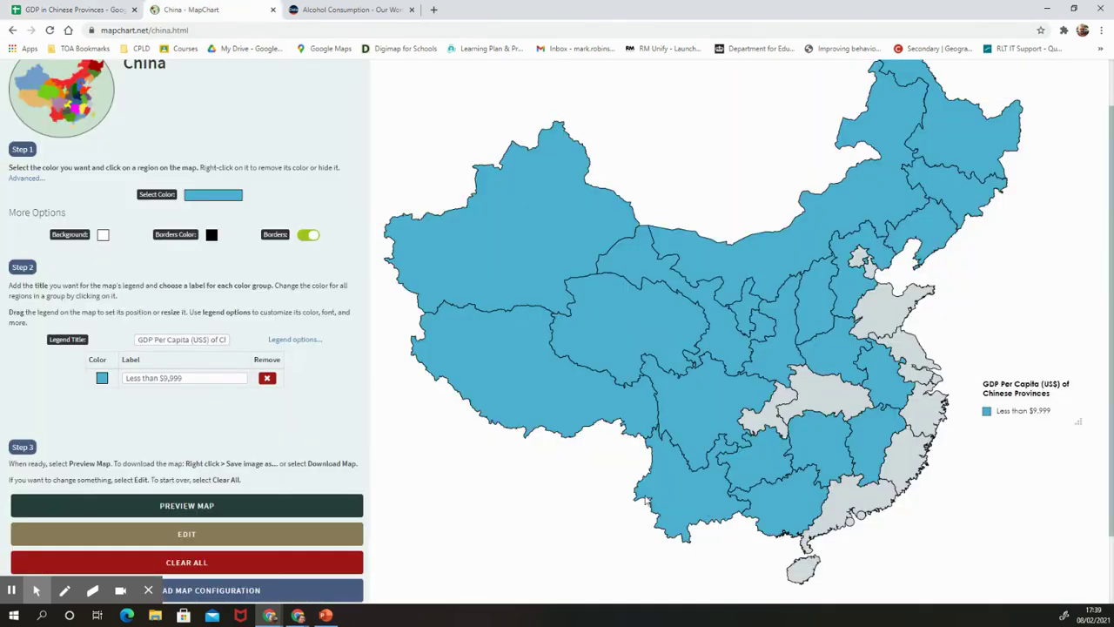
{"action": "left_click", "coordinate": [800, 568]}
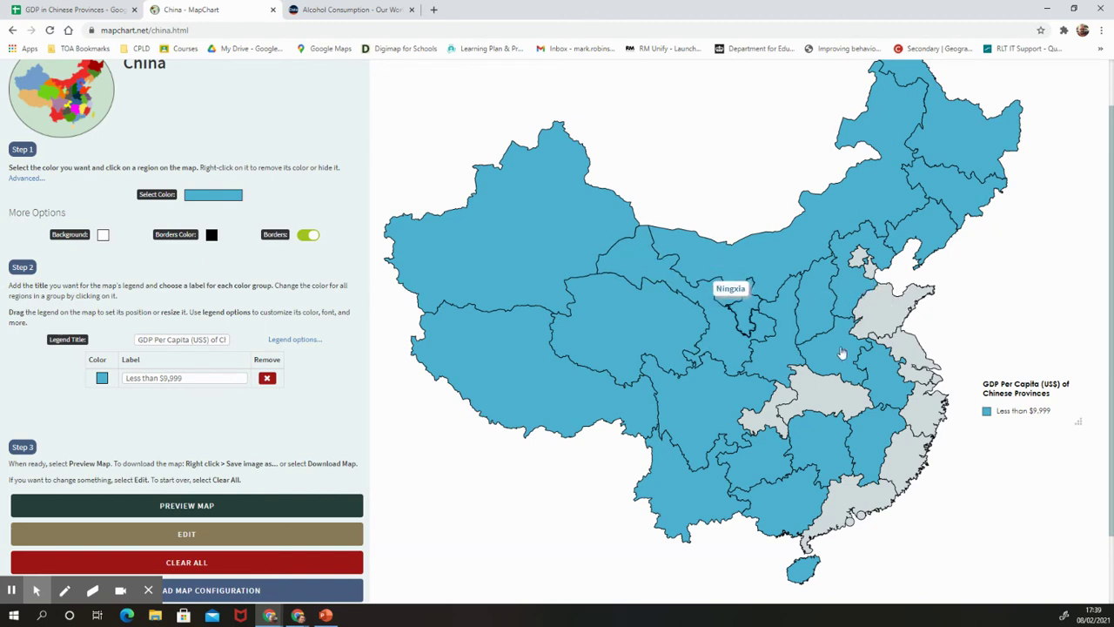
Step: Check the spreadsheet's GDP legend and colour Shandong teal green on the map
{"action": "left_click", "coordinate": [66, 12]}
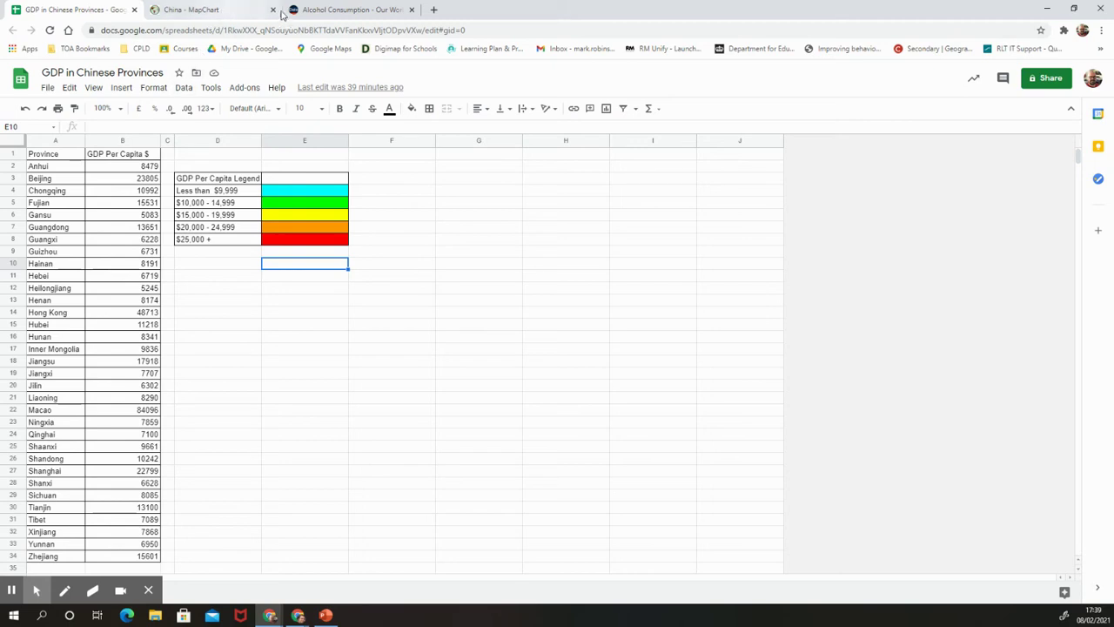
{"action": "left_click", "coordinate": [239, 19]}
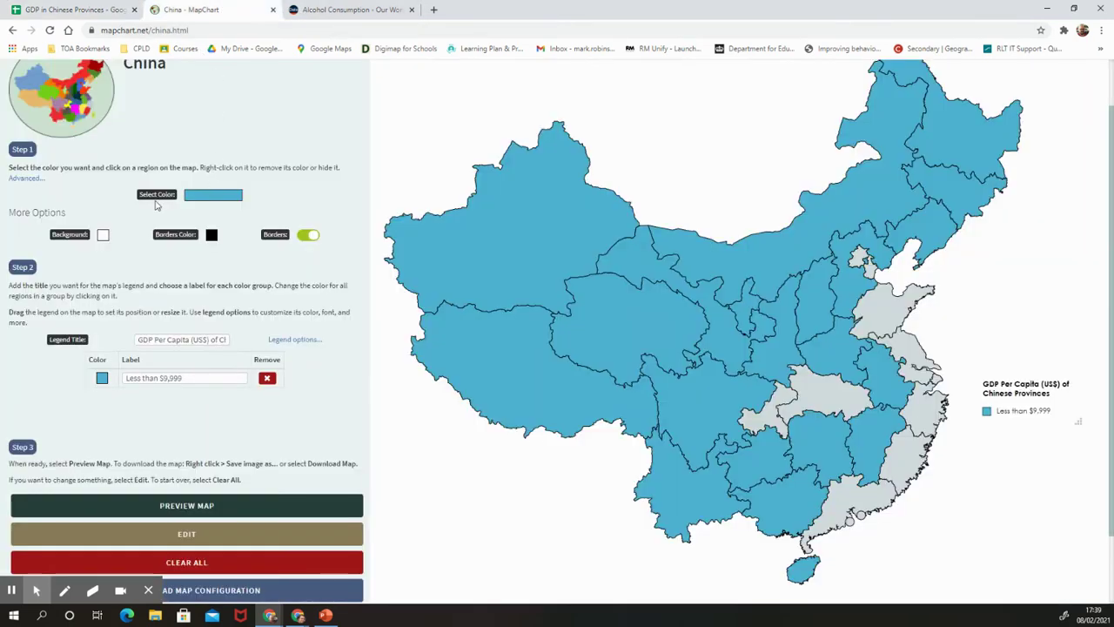
{"action": "left_click", "coordinate": [209, 200]}
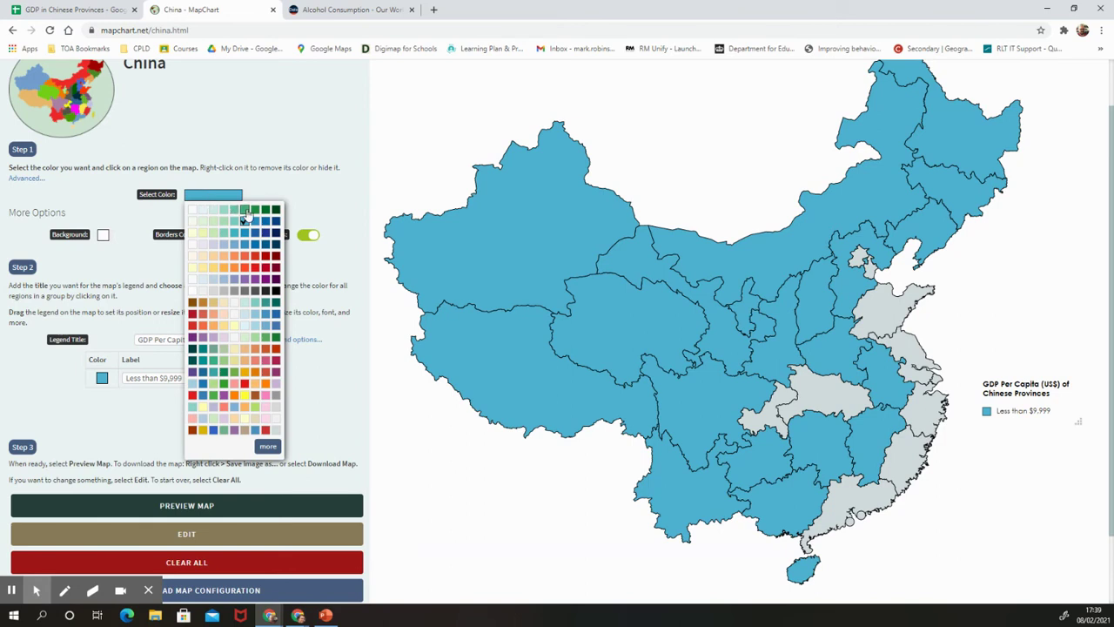
{"action": "left_click", "coordinate": [245, 211]}
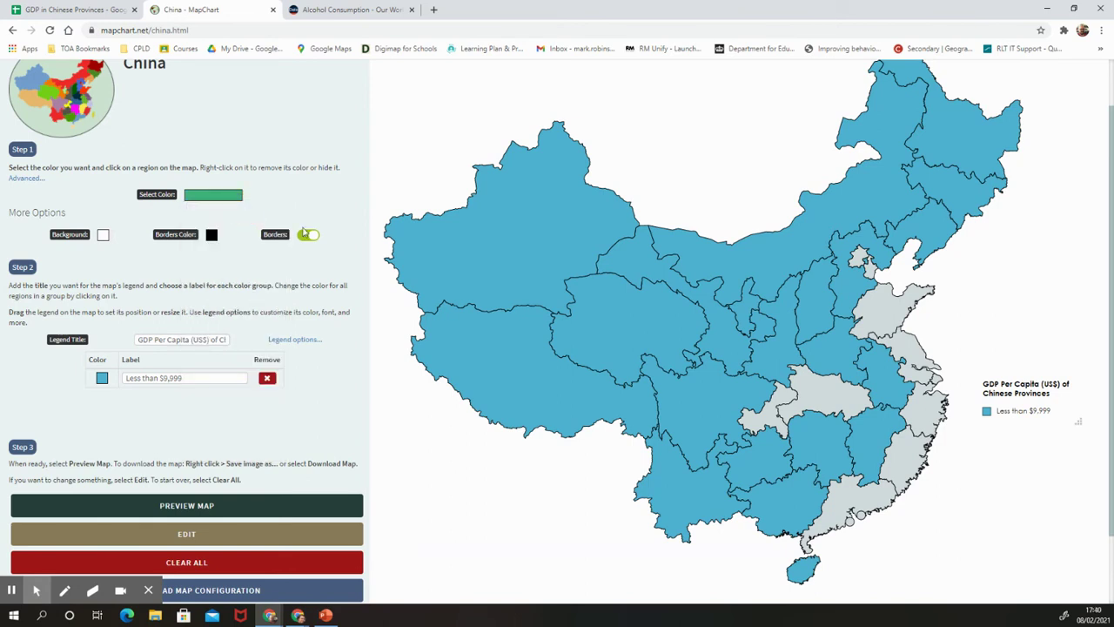
{"action": "left_click", "coordinate": [894, 320]}
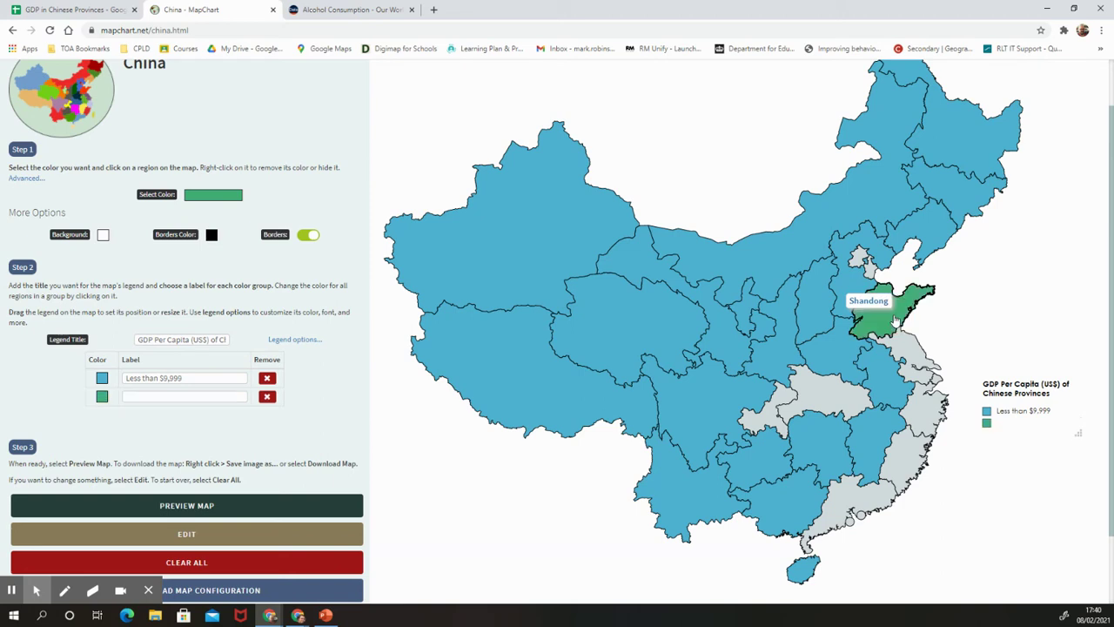
Step: Choose a purer mid-green from the palette and recolour Shandong with it
{"action": "left_click", "coordinate": [216, 194]}
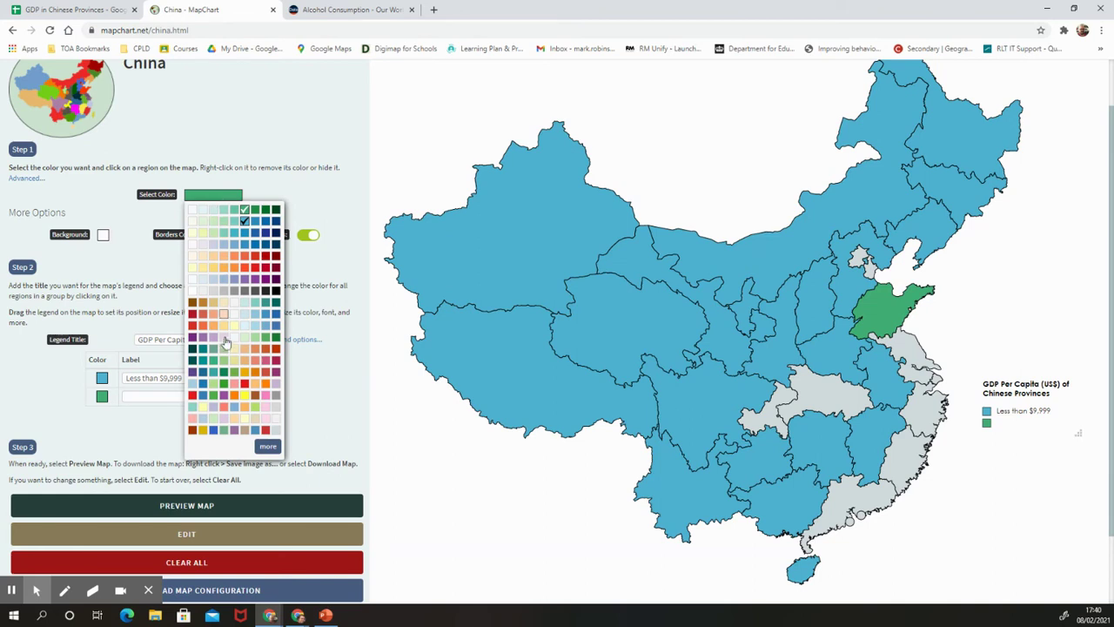
{"action": "left_click", "coordinate": [224, 385]}
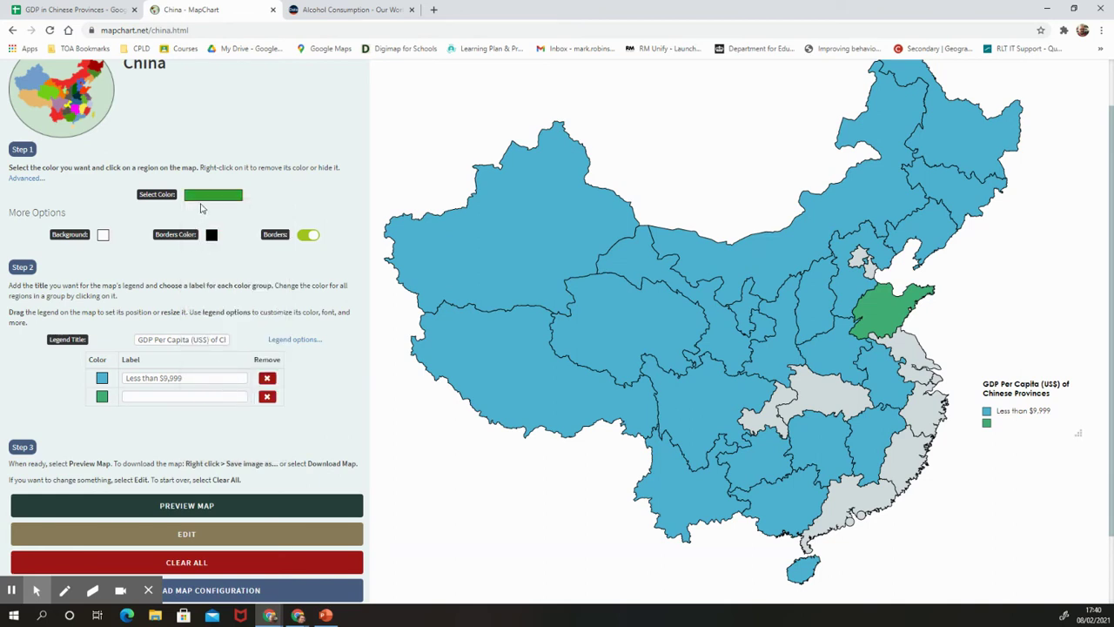
{"action": "left_click", "coordinate": [890, 327]}
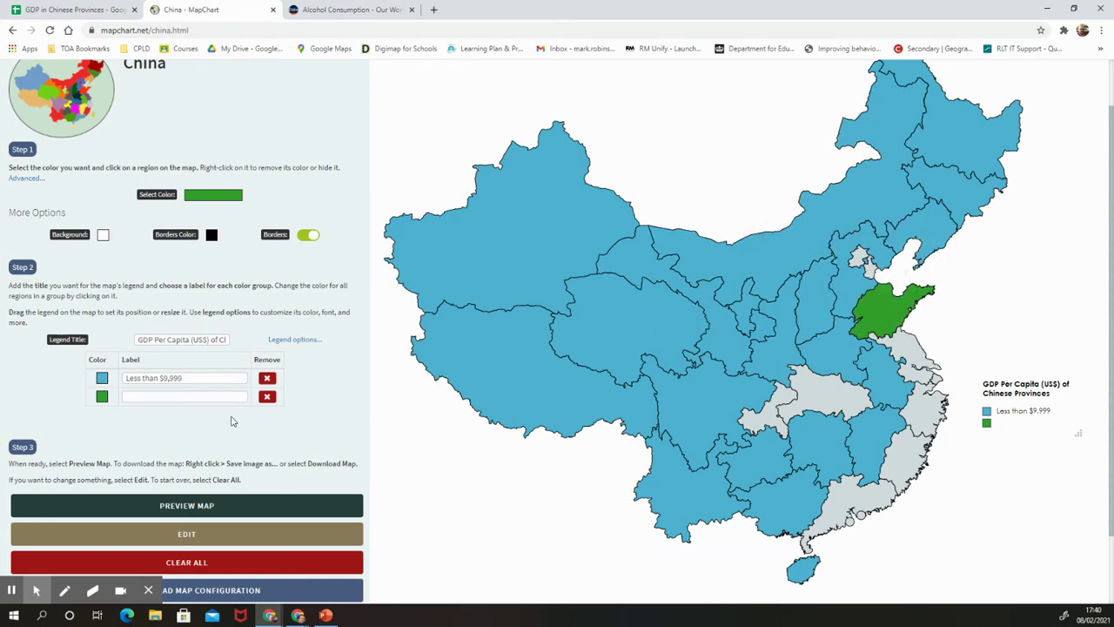
Step: Label the green legend group "$10,000 - $14,999" and check the spreadsheet for provinces in that range
{"action": "left_click", "coordinate": [191, 396]}
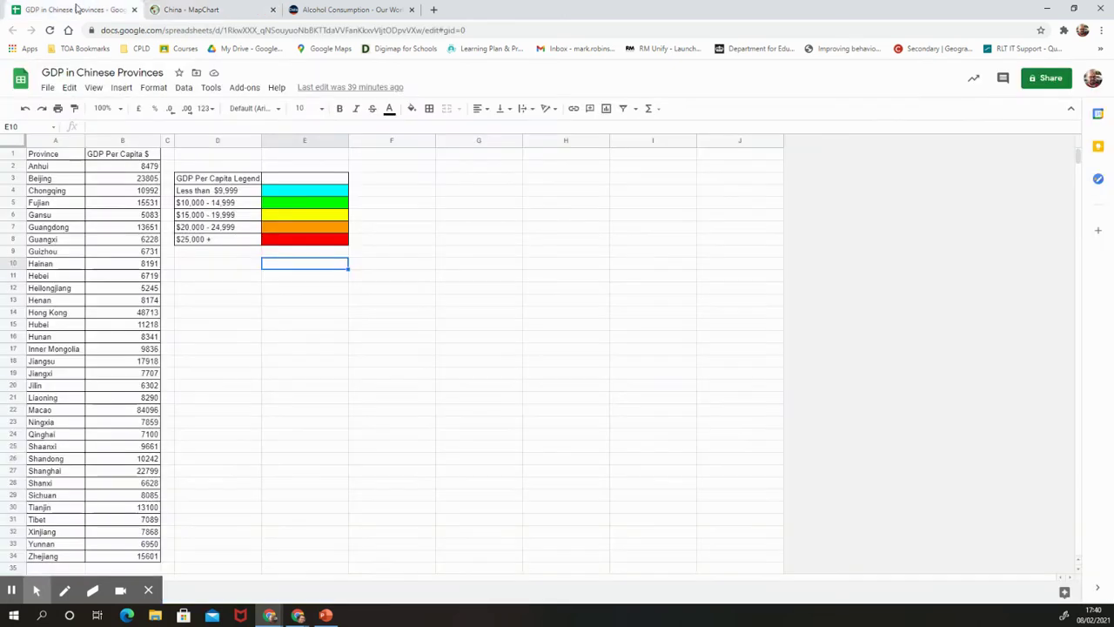
{"action": "left_click", "coordinate": [77, 9]}
{"action": "left_click", "coordinate": [202, 16]}
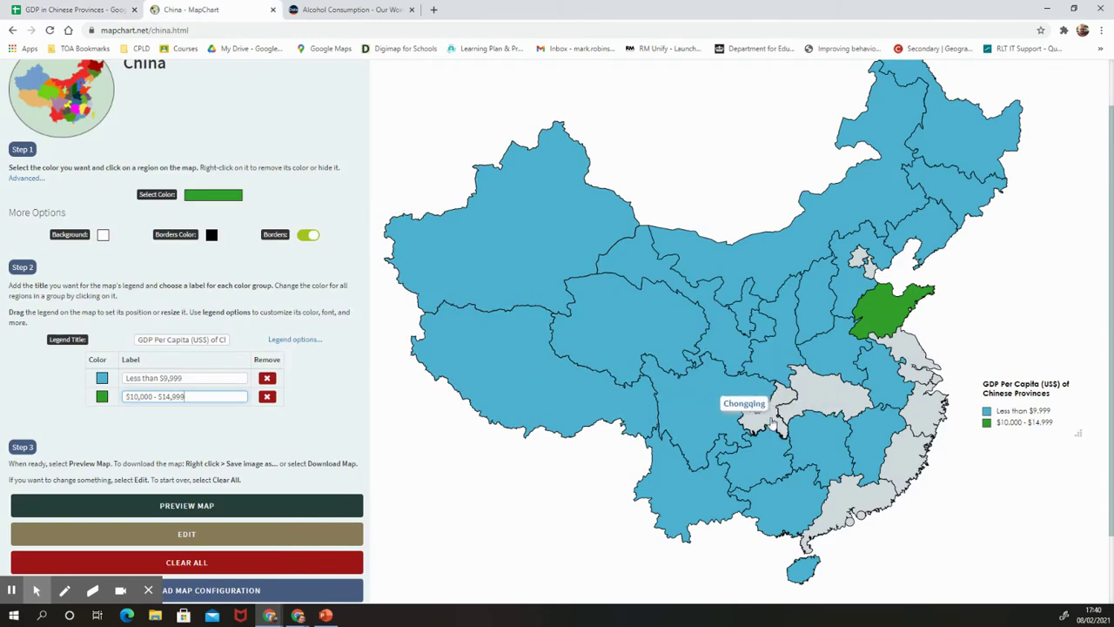
Step: Colour Chongqing, Guangdong and Hubei green on the map as part of the $10,000 - $14,999 group
{"action": "left_click", "coordinate": [764, 415]}
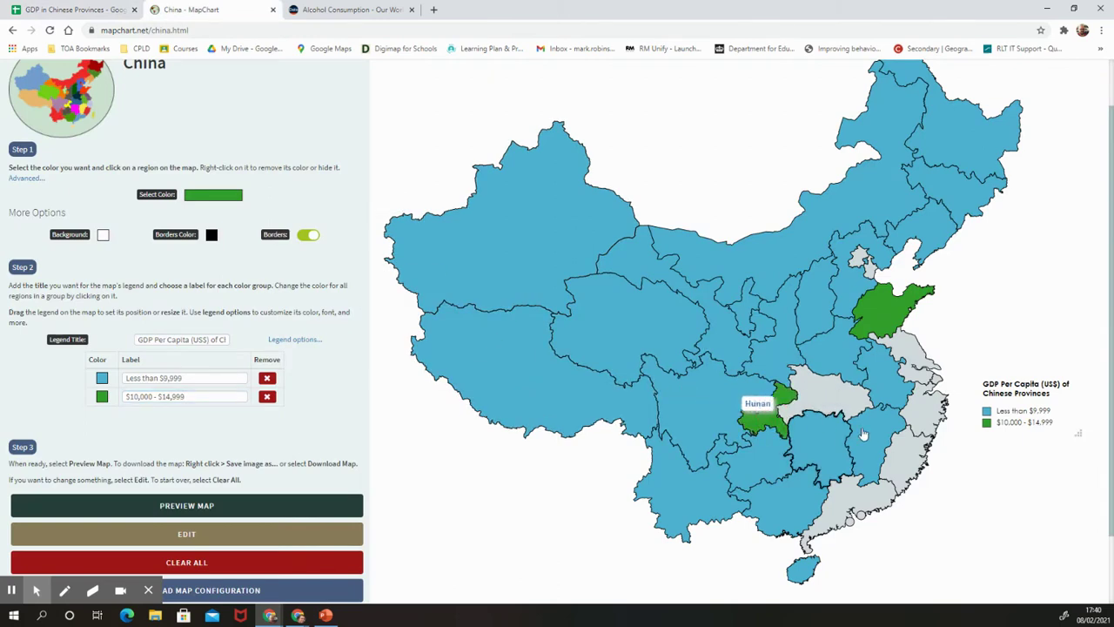
{"action": "left_click", "coordinate": [864, 498]}
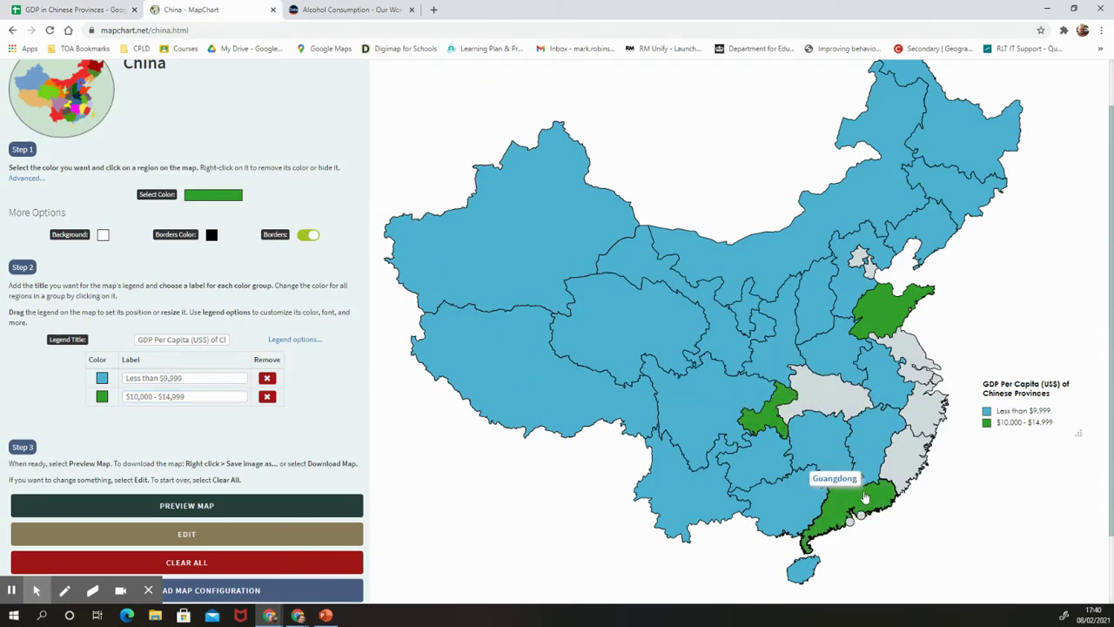
{"action": "left_click", "coordinate": [844, 408]}
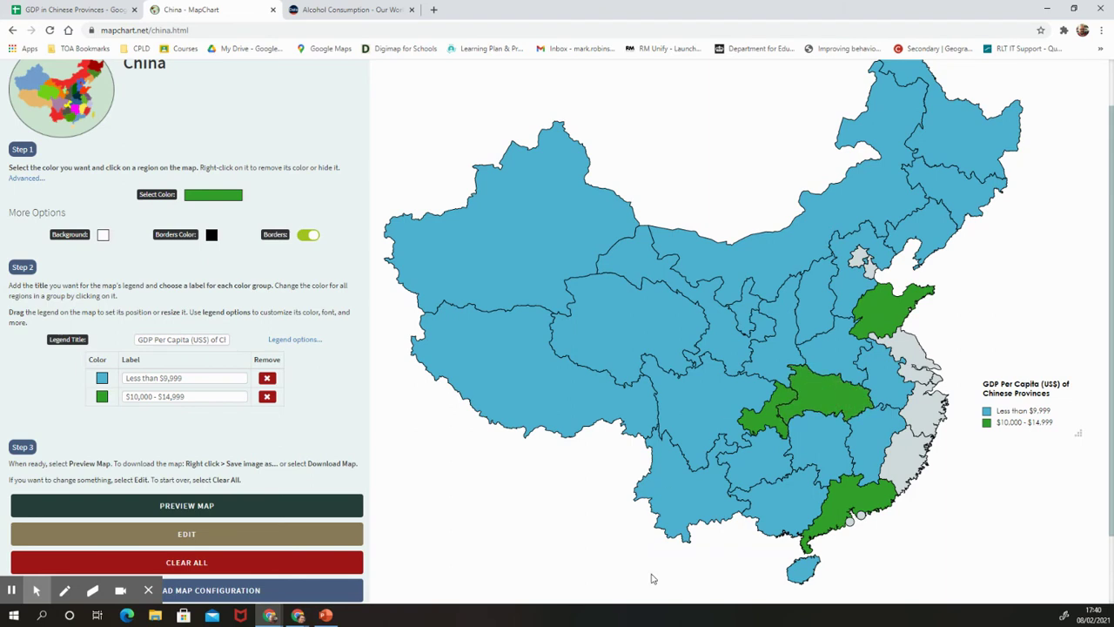
Step: Check the spreadsheet for remaining provinces in the $10,000 - $14,999 range and colour Tianjin green on the map
{"action": "left_click", "coordinate": [85, 11]}
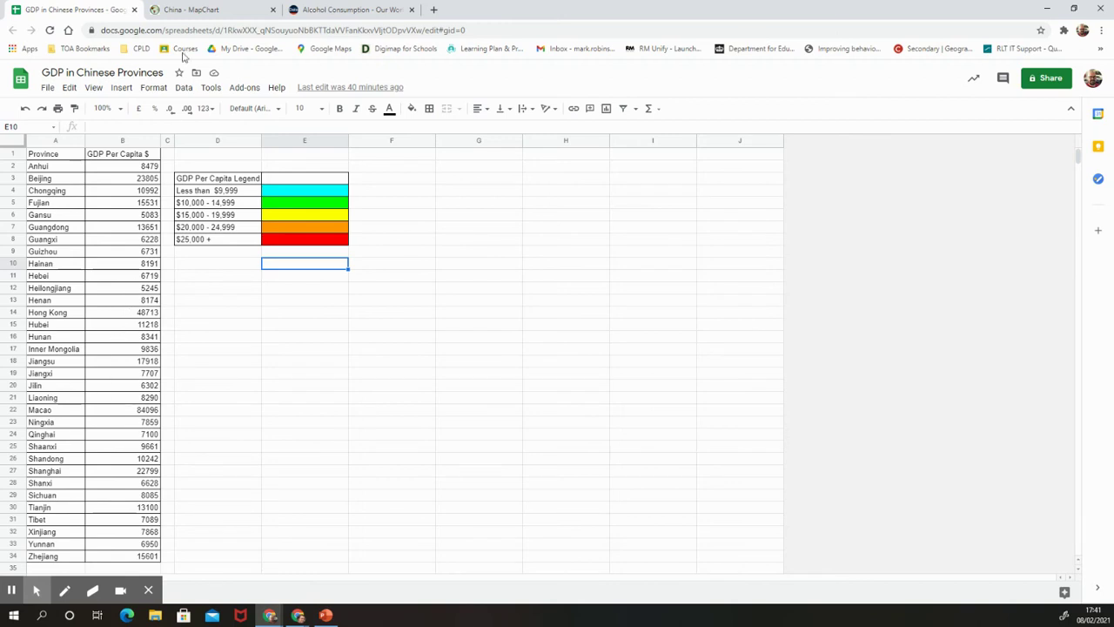
{"action": "left_click", "coordinate": [202, 10]}
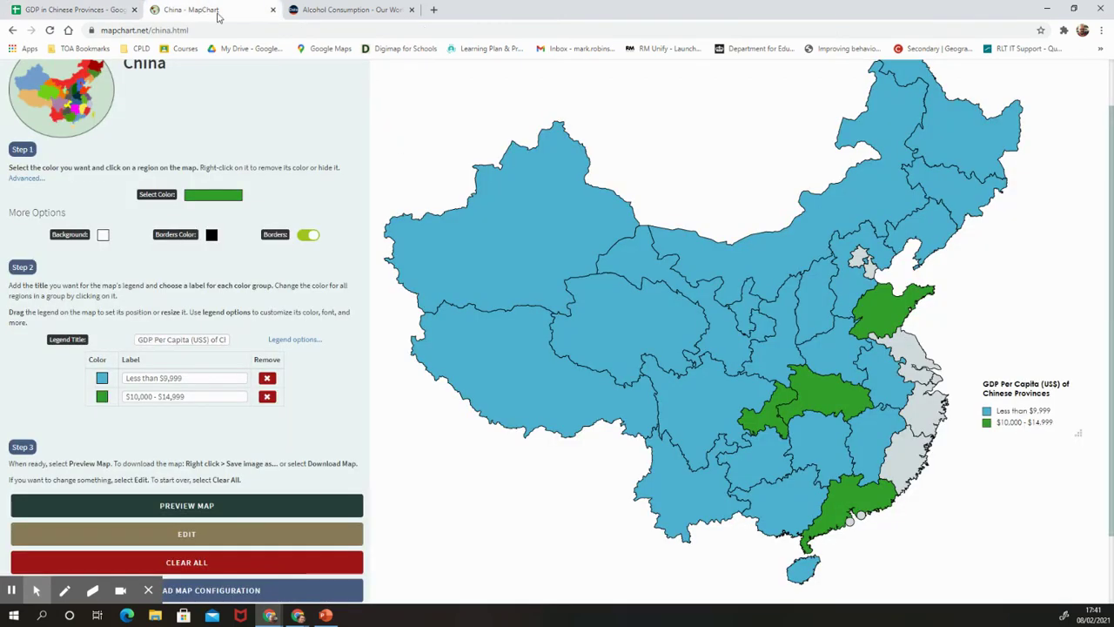
{"action": "left_click", "coordinate": [869, 270]}
Step: Check the spreadsheet's legend for the $15,000 - 19,999 range, choose yellow from the palette and colour Zhejiang with it
{"action": "left_click", "coordinate": [97, 13]}
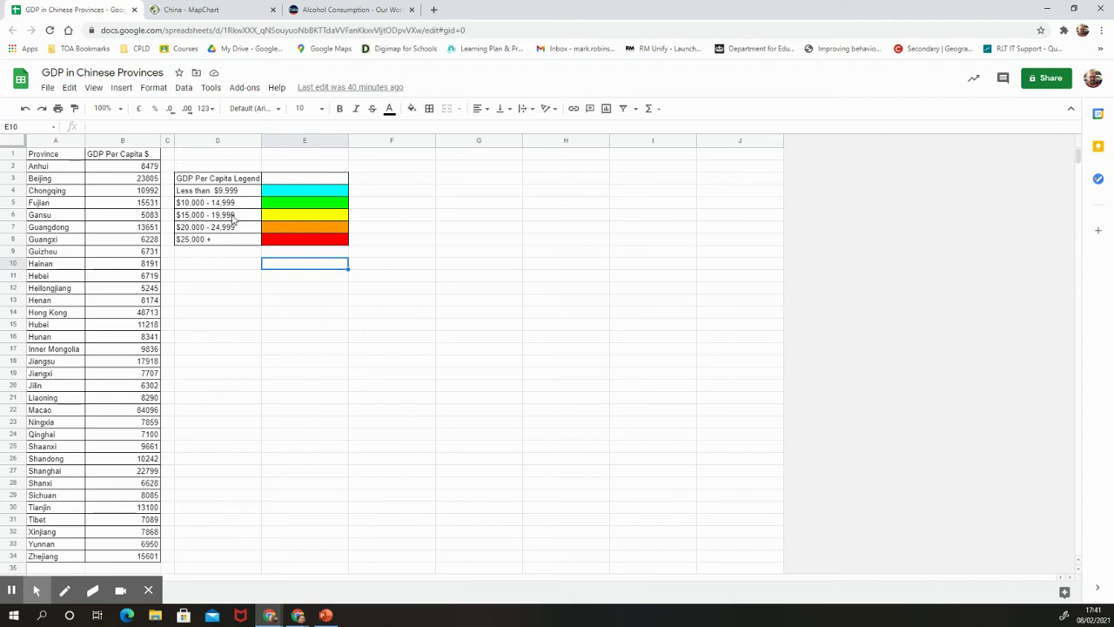
{"action": "left_click", "coordinate": [199, 10]}
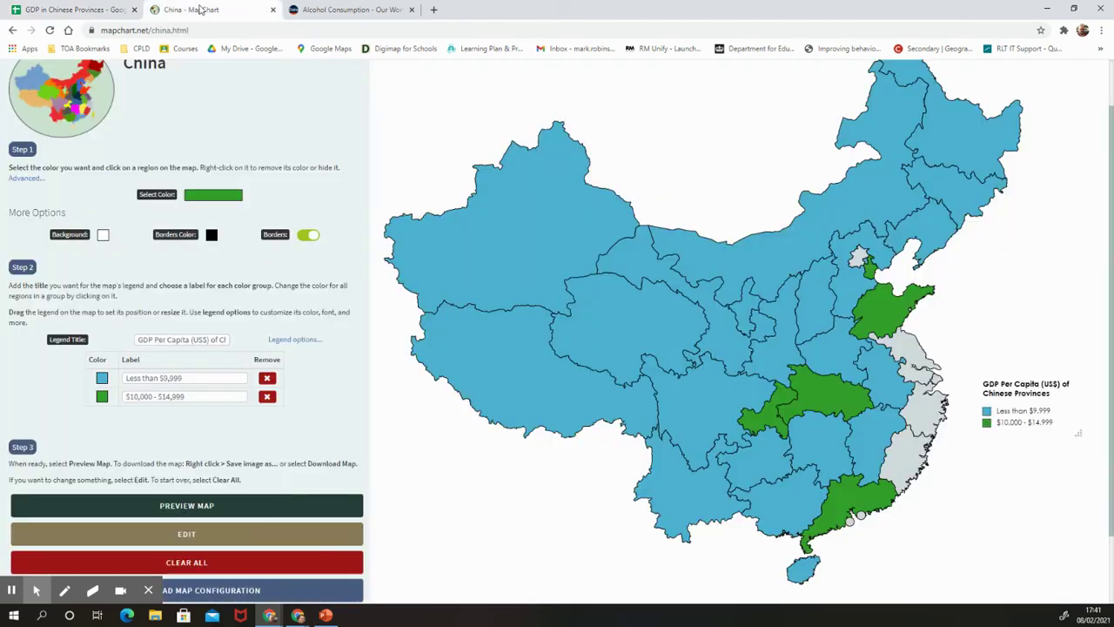
{"action": "left_click", "coordinate": [212, 199]}
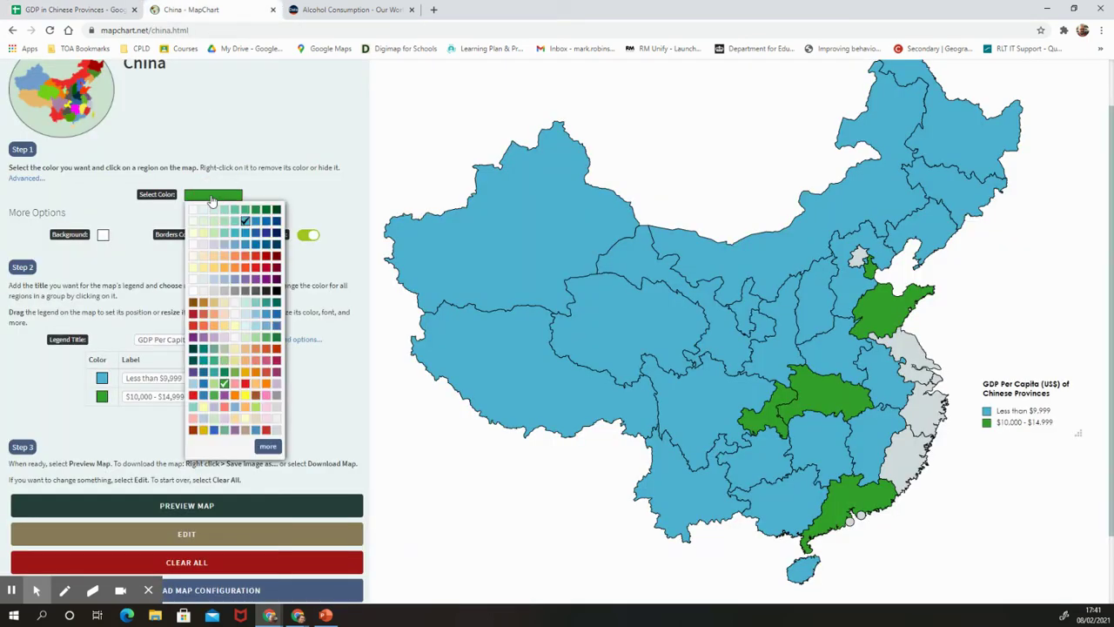
{"action": "left_click", "coordinate": [247, 394]}
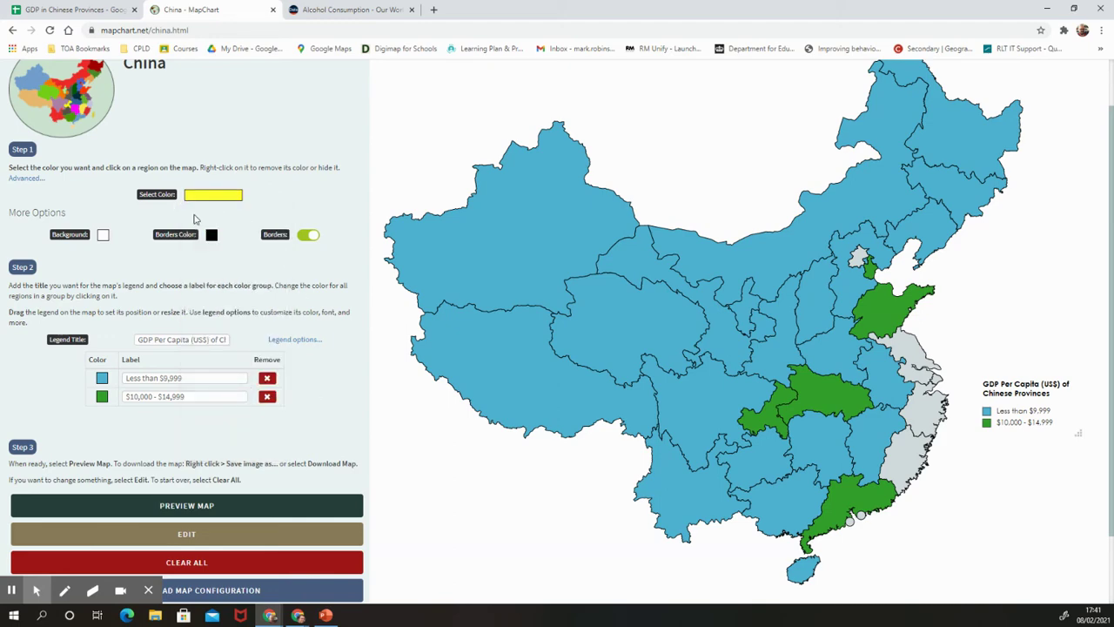
{"action": "left_click", "coordinate": [70, 9]}
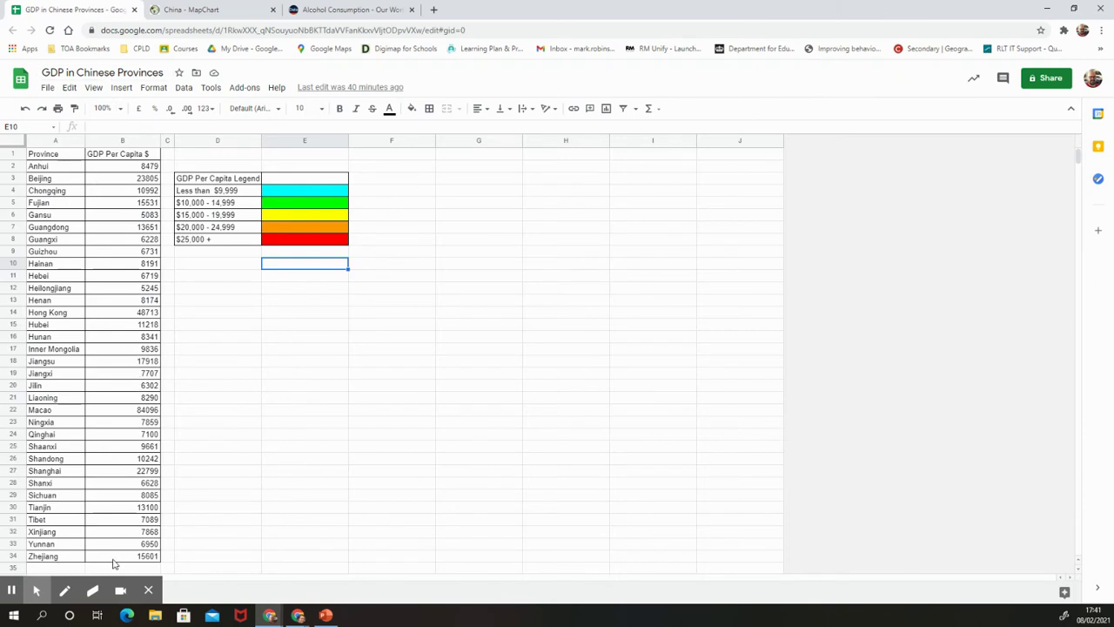
{"action": "left_click", "coordinate": [214, 9]}
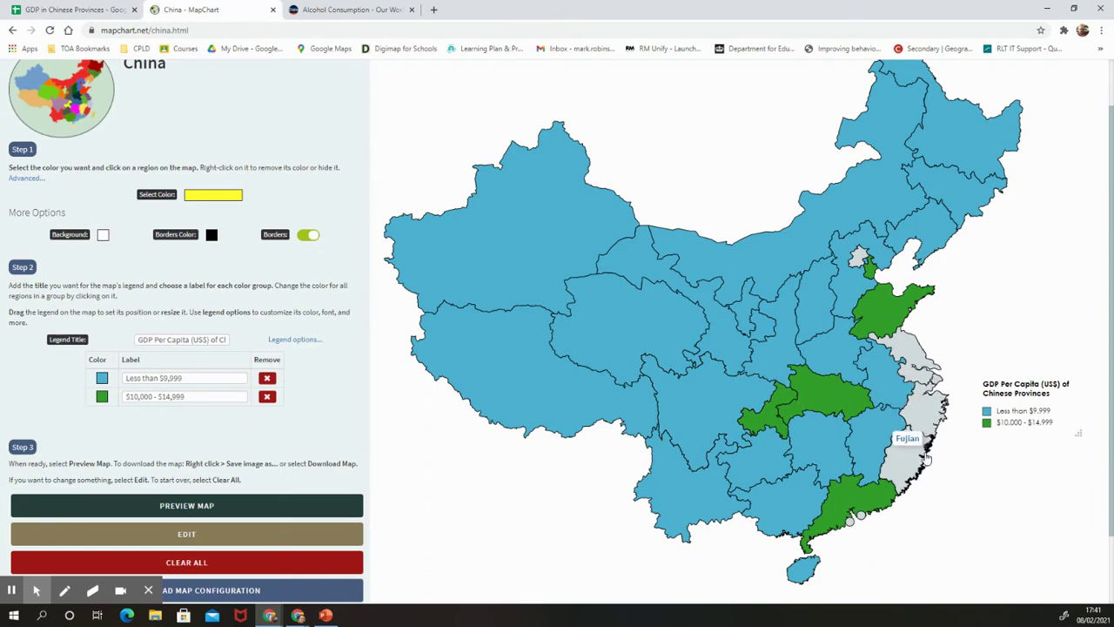
{"action": "left_click", "coordinate": [926, 422]}
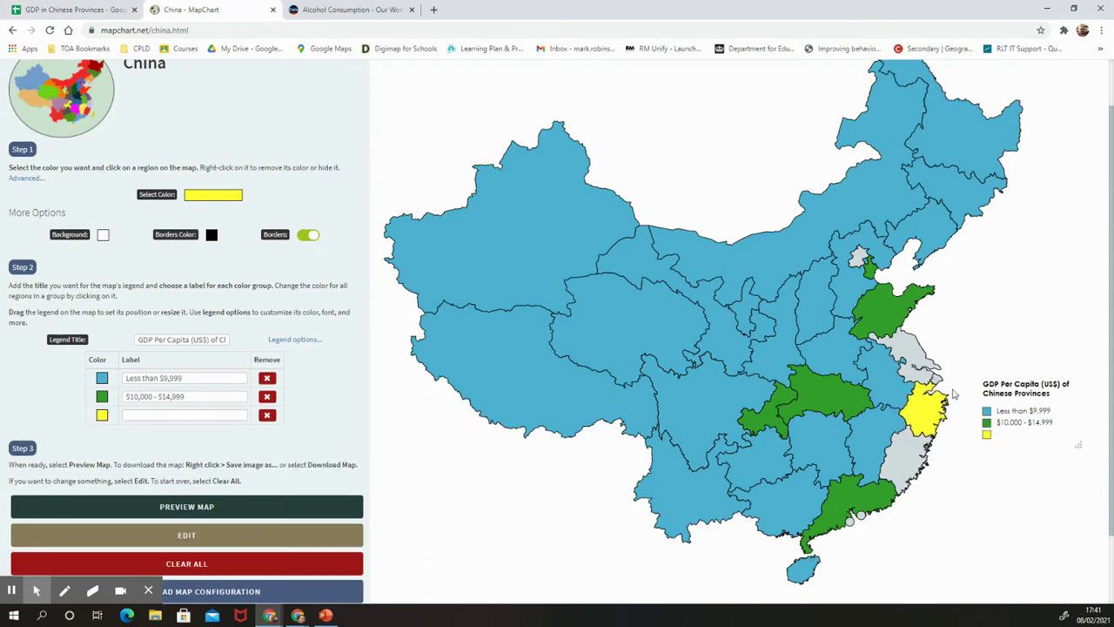
Step: Colour Jiangsu and Fujian yellow after checking the spreadsheet, and label the yellow legend group "$15,000 - $19,999"
{"action": "left_click", "coordinate": [105, 14]}
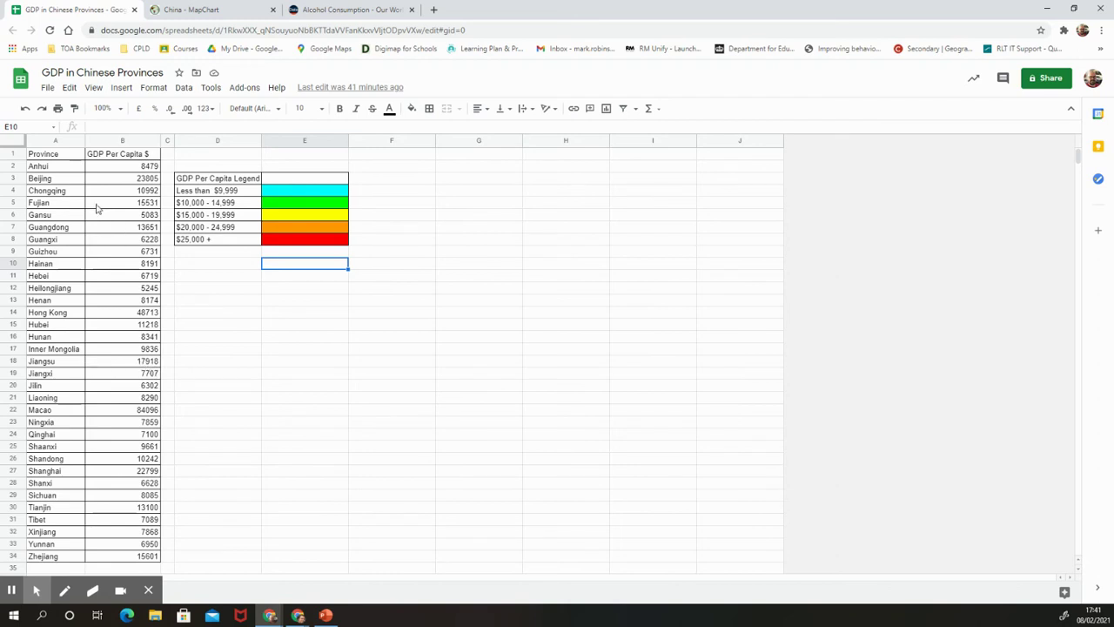
{"action": "left_click", "coordinate": [205, 10]}
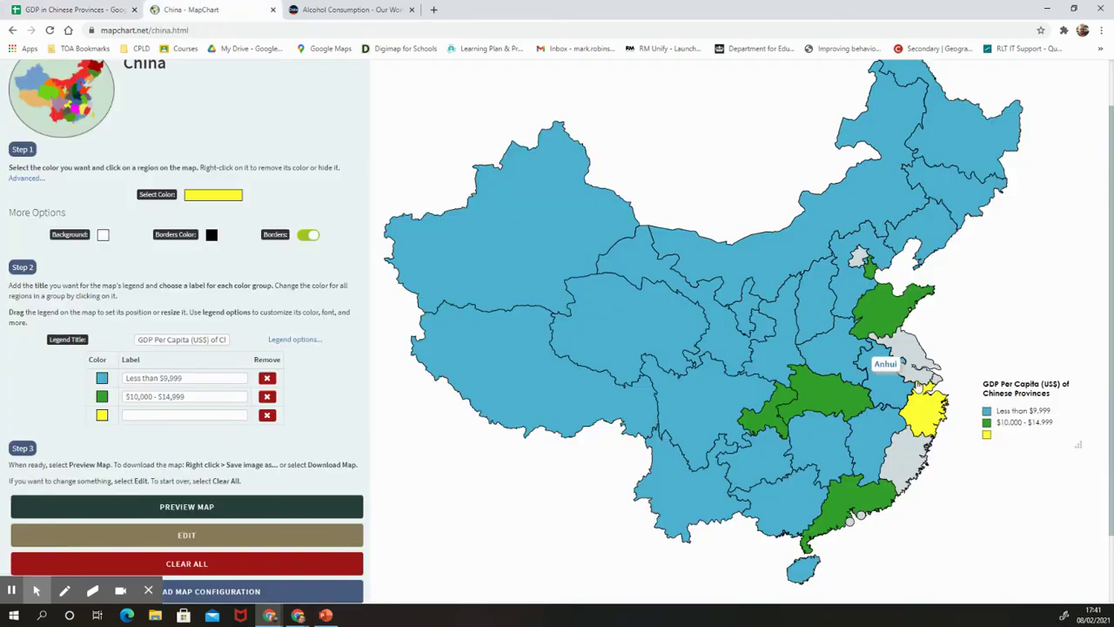
{"action": "left_click", "coordinate": [901, 356]}
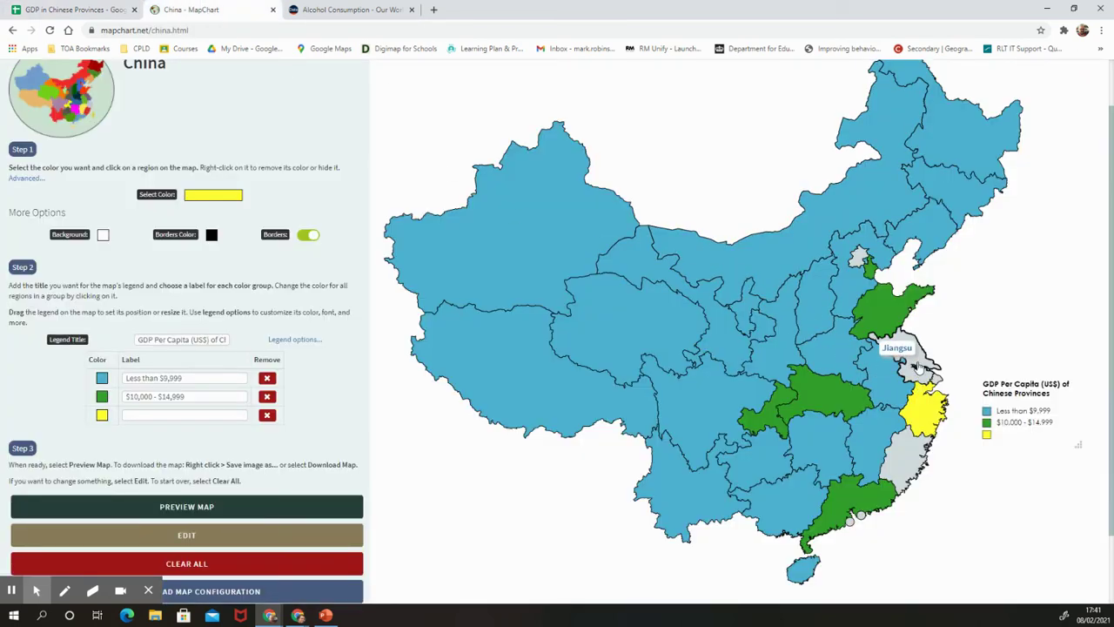
{"action": "left_click", "coordinate": [912, 459]}
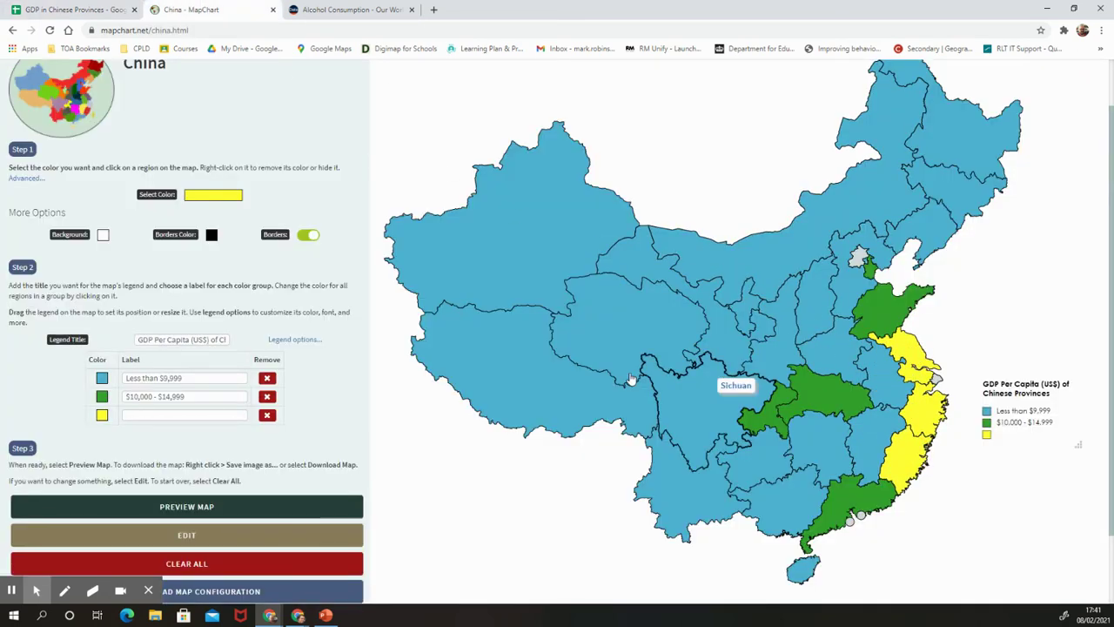
{"action": "left_click", "coordinate": [146, 417]}
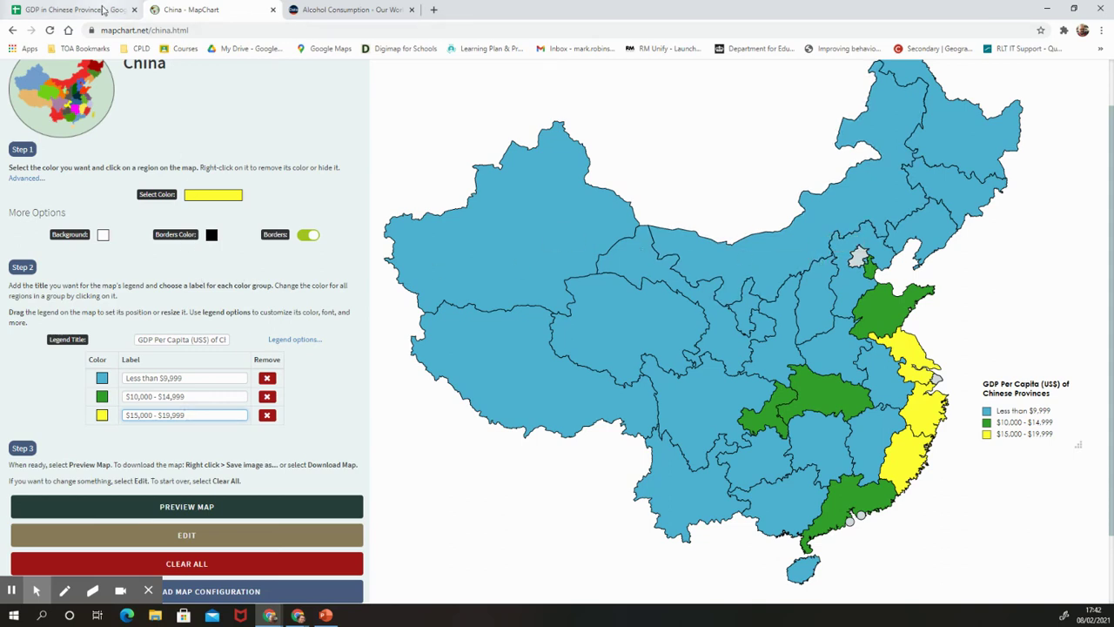
Step: Check the spreadsheet's $20,000 - 24,999 range, choose orange from the palette and colour Beijing and Shanghai with it
{"action": "left_click", "coordinate": [74, 10]}
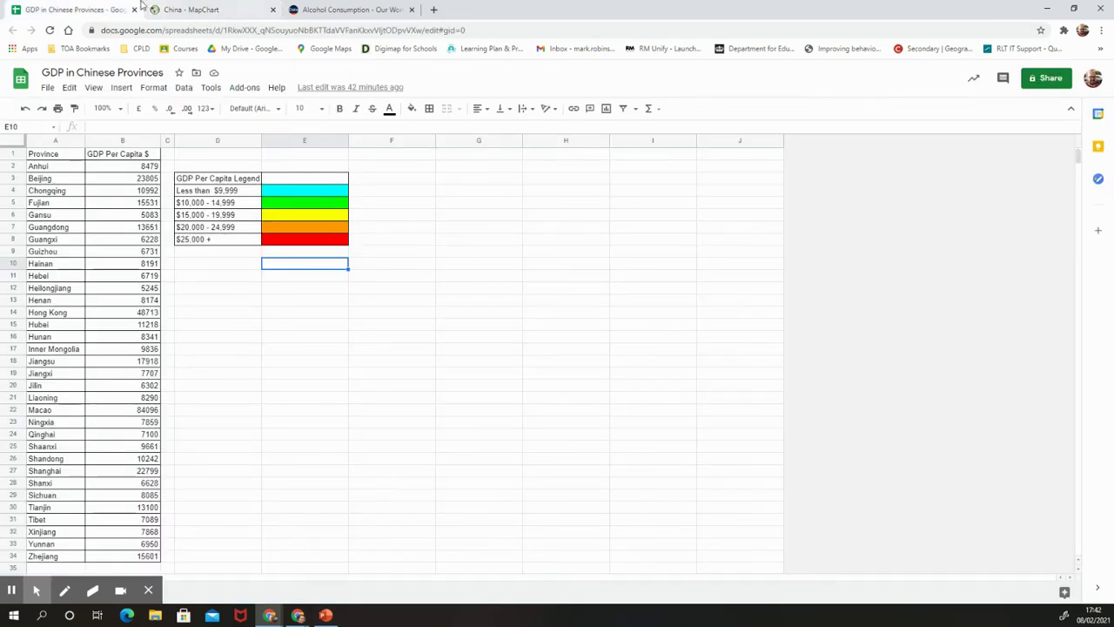
{"action": "left_click", "coordinate": [191, 10]}
{"action": "left_click", "coordinate": [213, 195]}
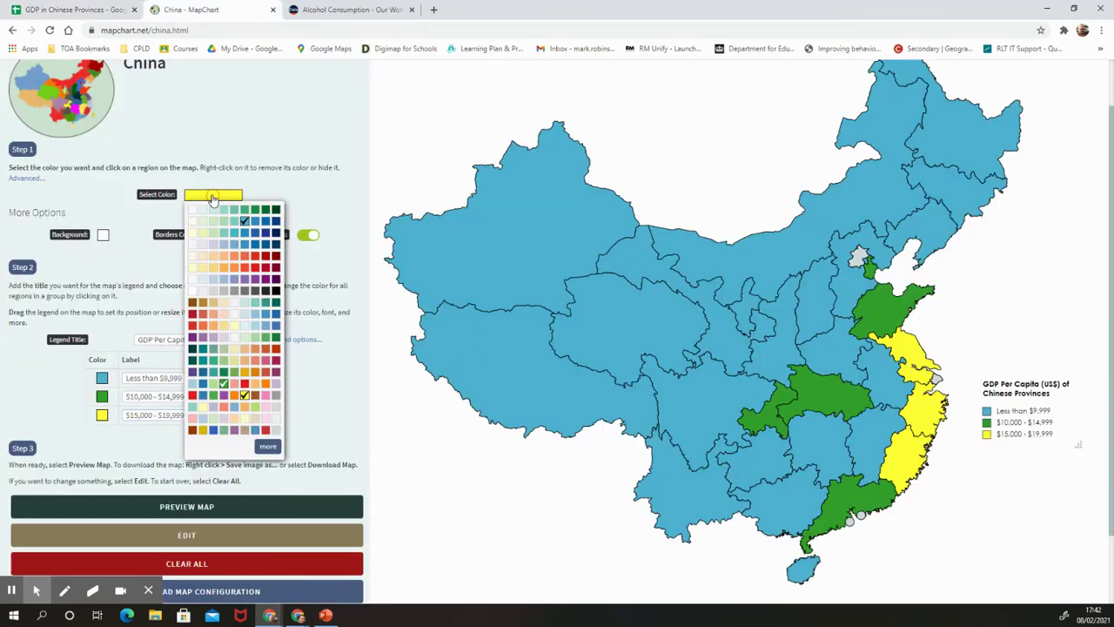
{"action": "left_click", "coordinate": [235, 396]}
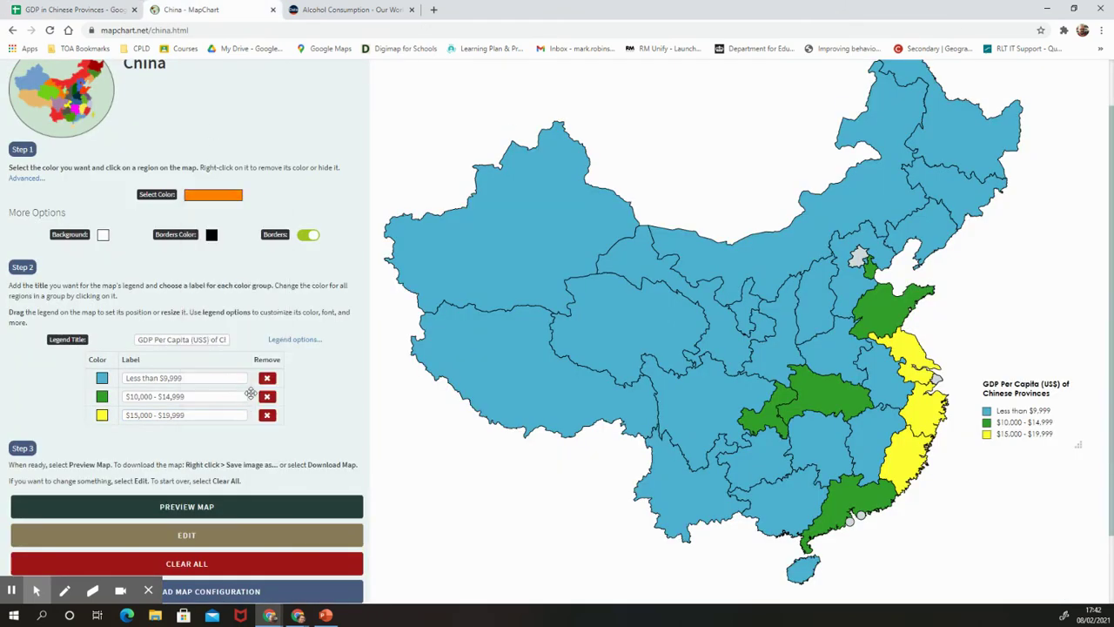
{"action": "left_click", "coordinate": [858, 255]}
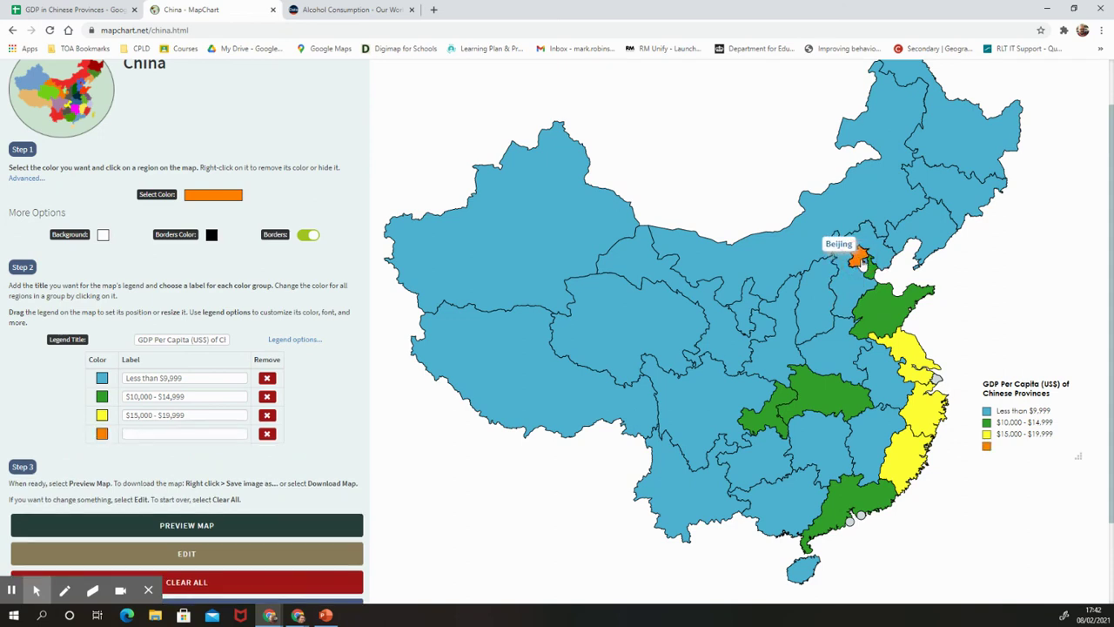
{"action": "left_click", "coordinate": [937, 379]}
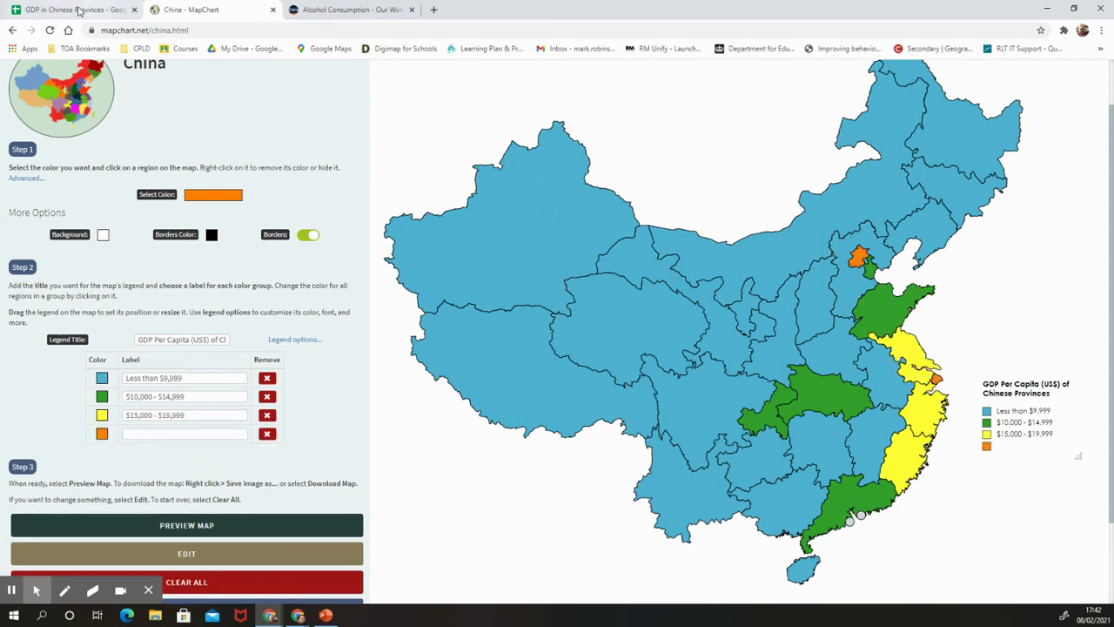
Step: Recheck the spreadsheet's values and legend, and label the orange legend group "$20,000 - $24,999"
{"action": "left_click", "coordinate": [74, 9]}
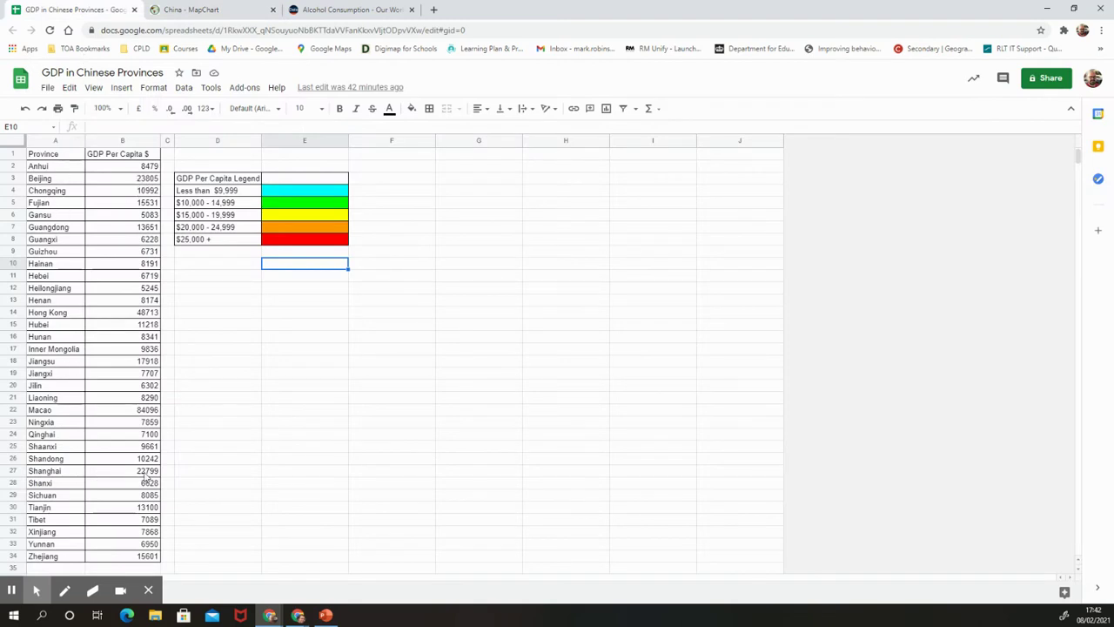
{"action": "left_click", "coordinate": [224, 13]}
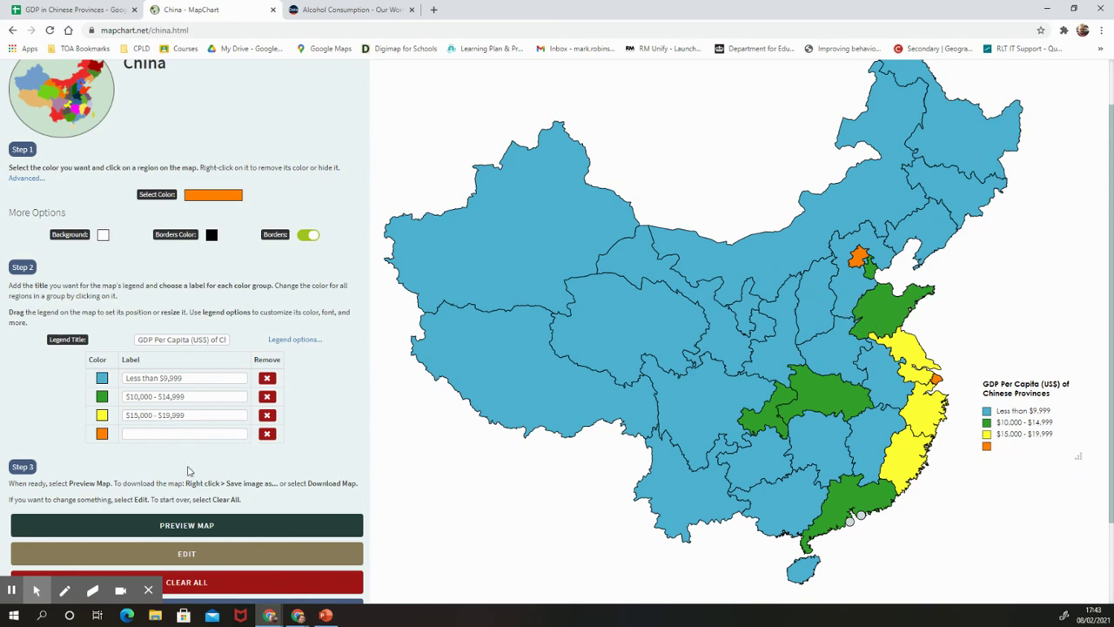
{"action": "left_click", "coordinate": [175, 434]}
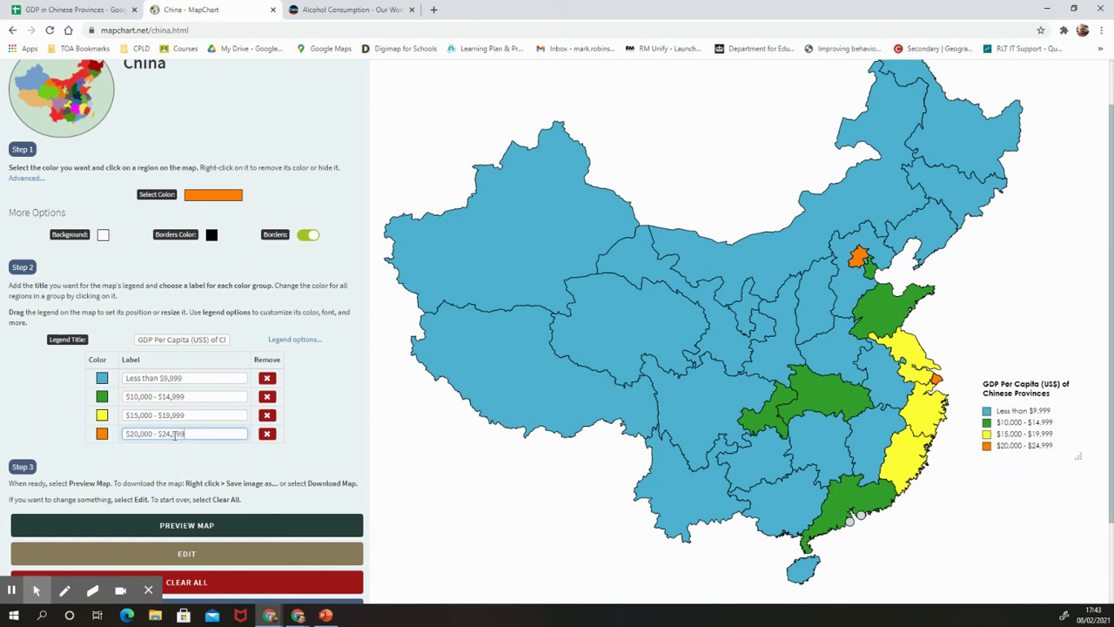
{"action": "left_click", "coordinate": [168, 460]}
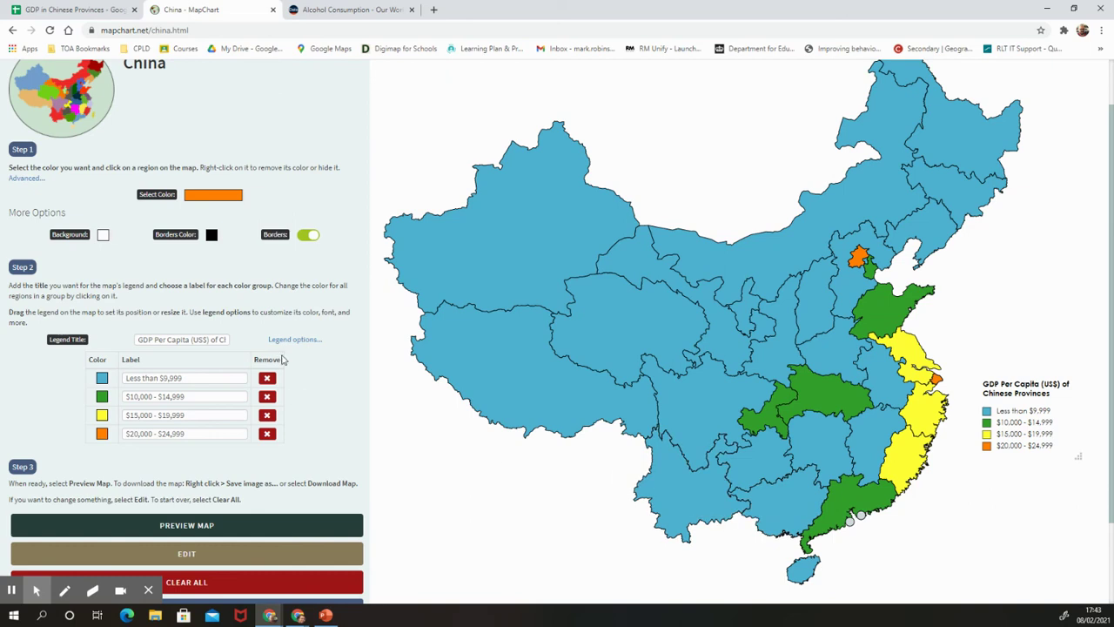
Step: Choose red from the palette, colour Macao and Hong Kong with it, and label the red legend group "$25,000 +"
{"action": "left_click", "coordinate": [202, 195]}
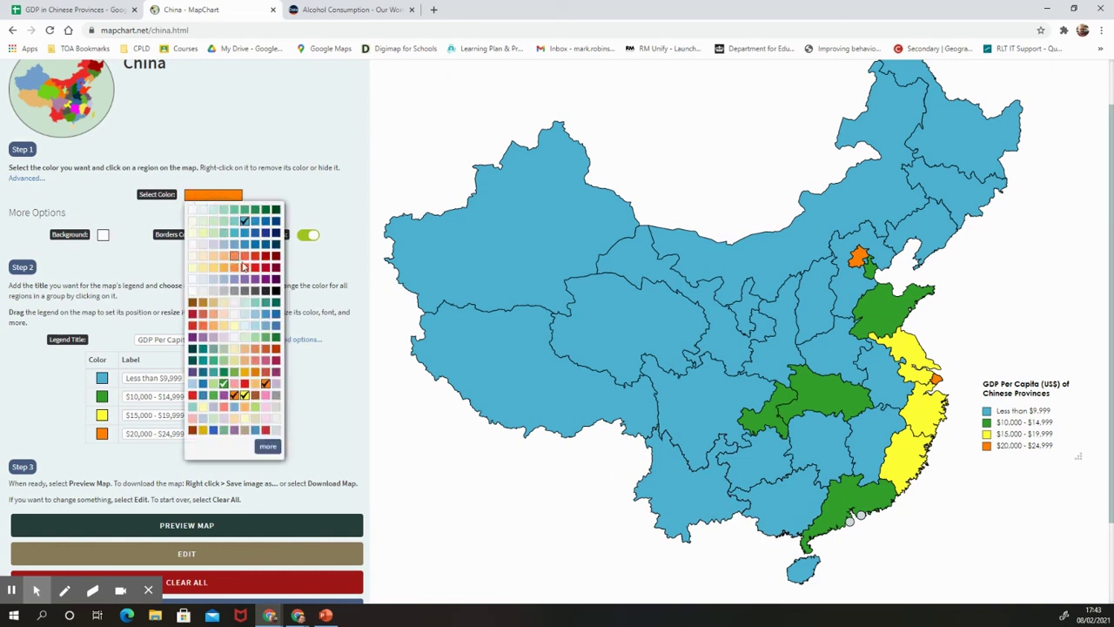
{"action": "left_click", "coordinate": [245, 383]}
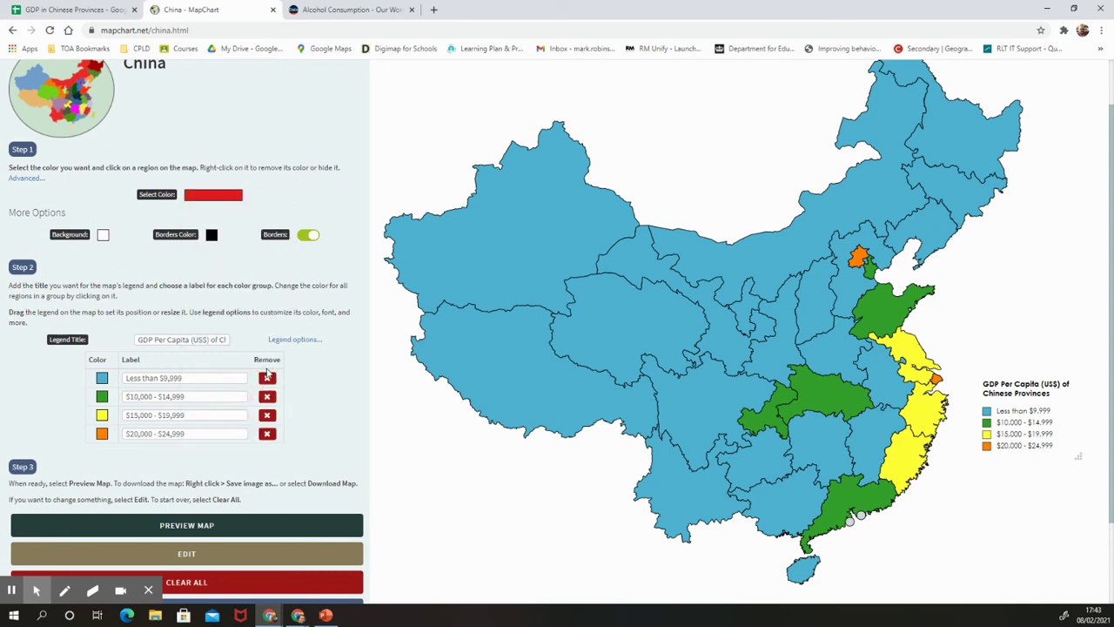
{"action": "left_click", "coordinate": [852, 522]}
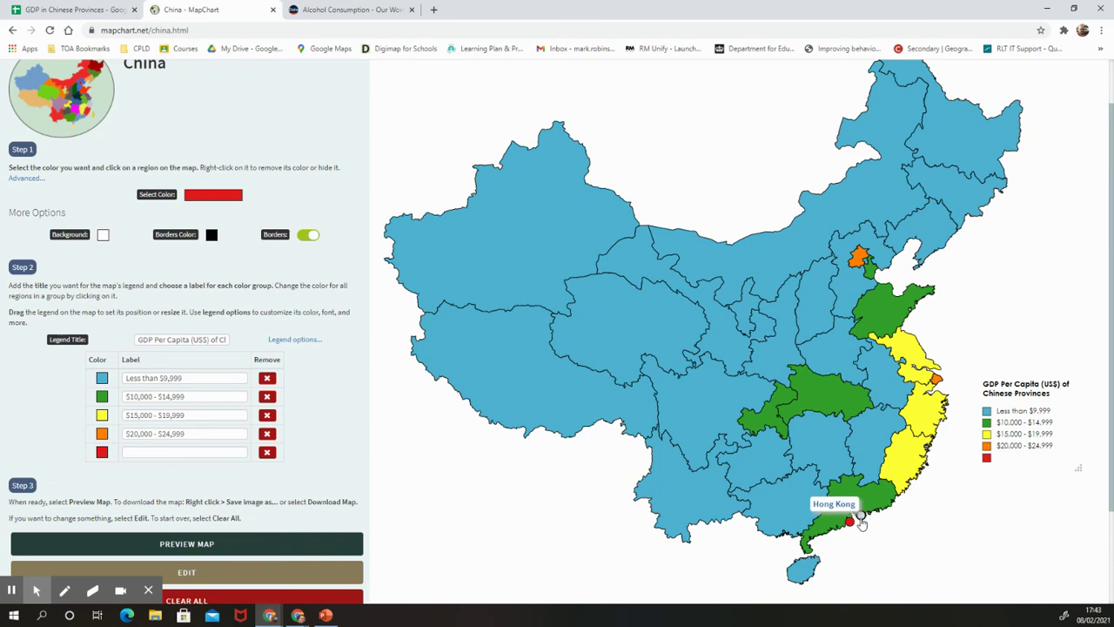
{"action": "left_click", "coordinate": [860, 516]}
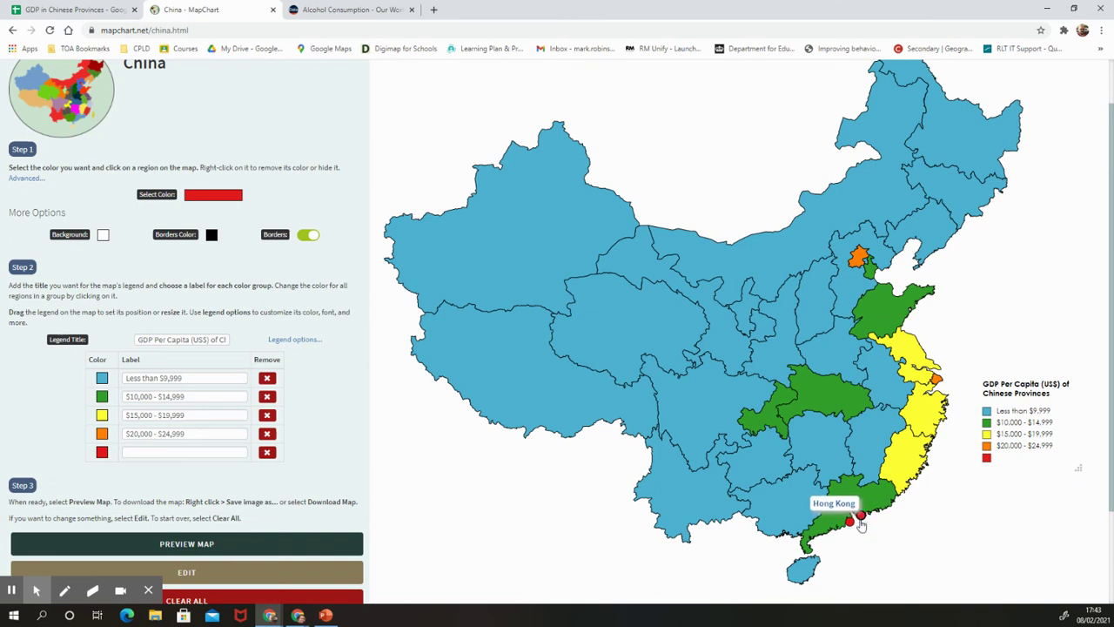
{"action": "left_click", "coordinate": [177, 453]}
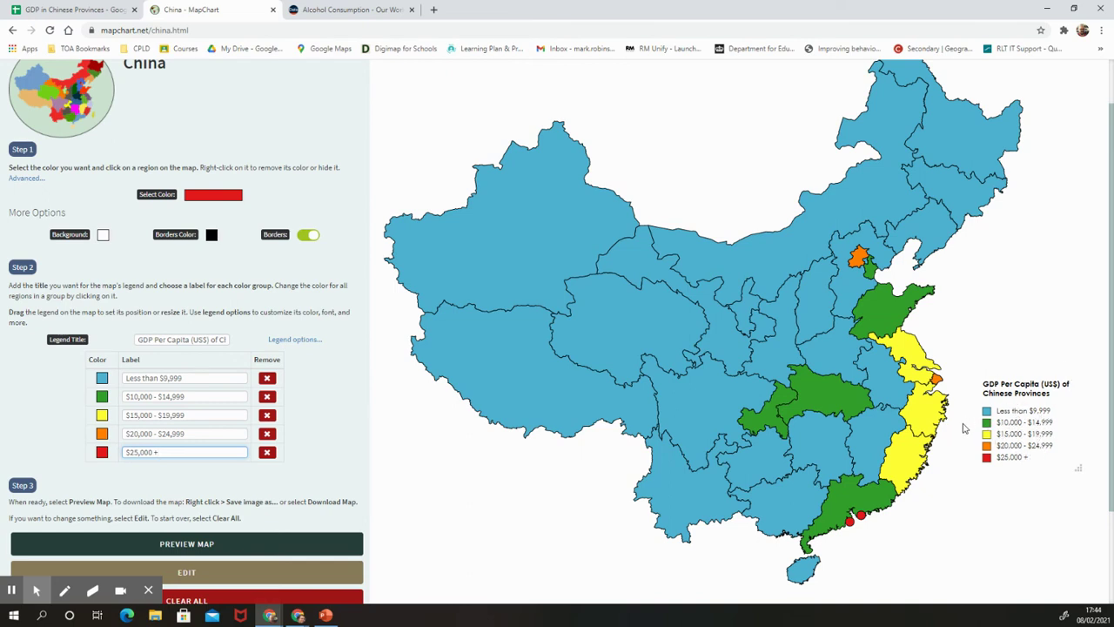
Step: Generate a preview of the finished map and save the previewed image as download.png
{"action": "scroll", "coordinate": [279, 483], "scroll_direction": "down", "scroll_amount": 1}
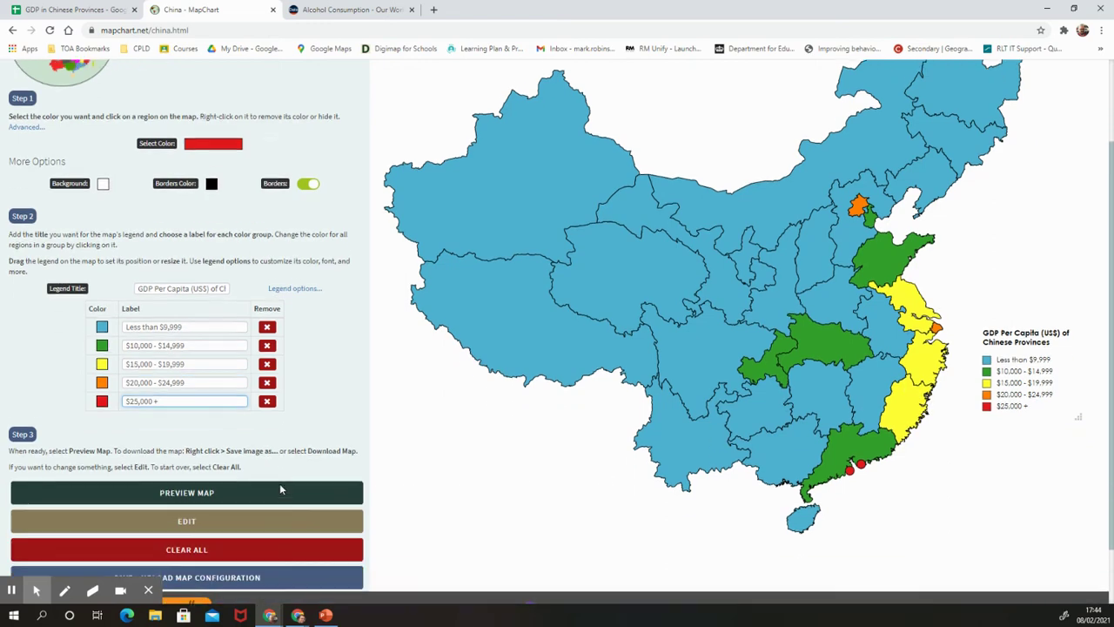
{"action": "left_click", "coordinate": [238, 495]}
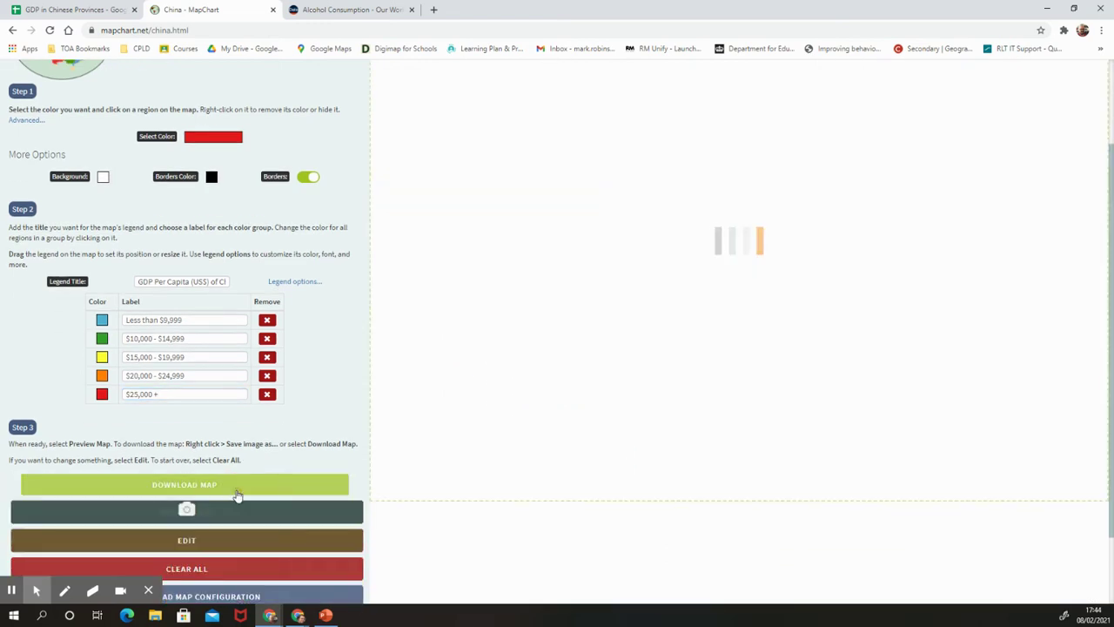
{"action": "scroll", "coordinate": [561, 459], "scroll_direction": "up", "scroll_amount": 2}
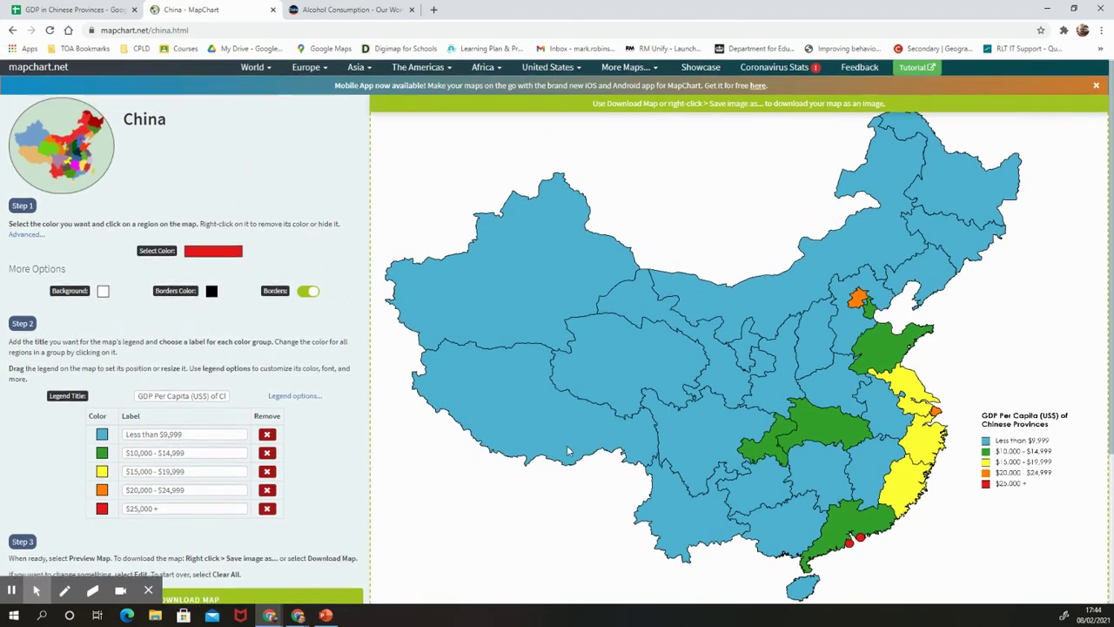
{"action": "right_click", "coordinate": [620, 418]}
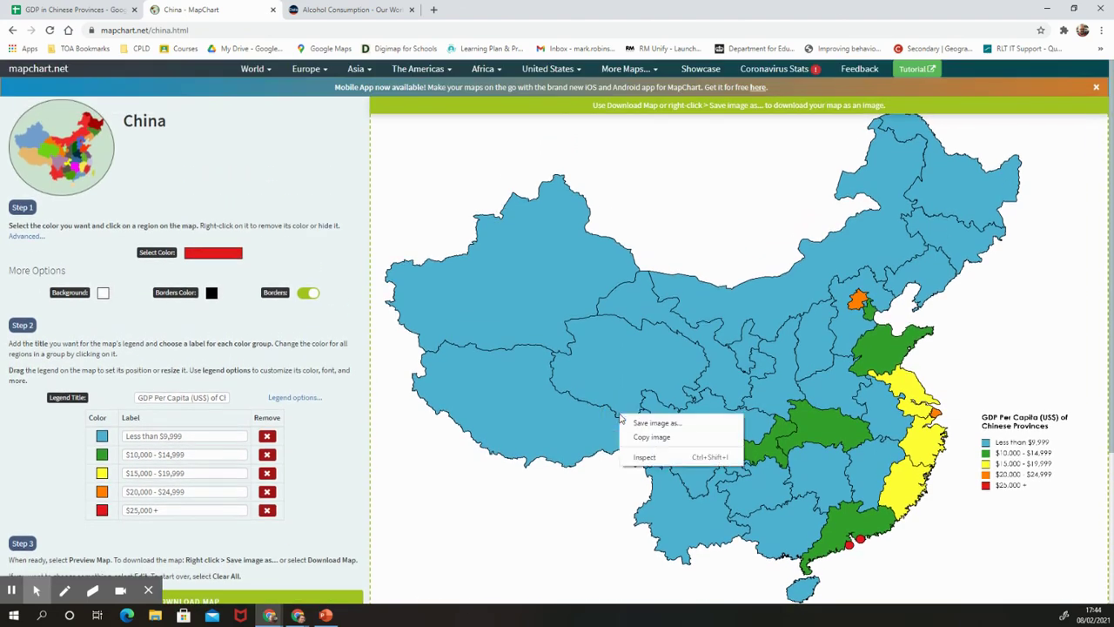
{"action": "left_click", "coordinate": [646, 425]}
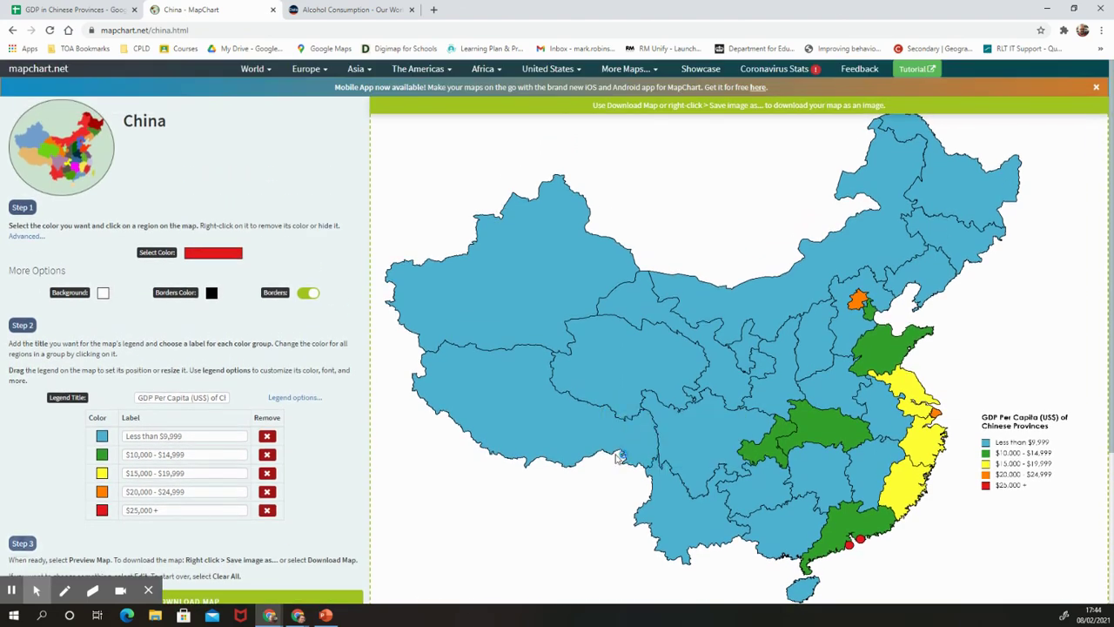
Step: Download the finished map with MapChart's own download function and open the downloaded GDP per capita image file
{"action": "scroll", "coordinate": [564, 360], "scroll_direction": "down", "scroll_amount": 3}
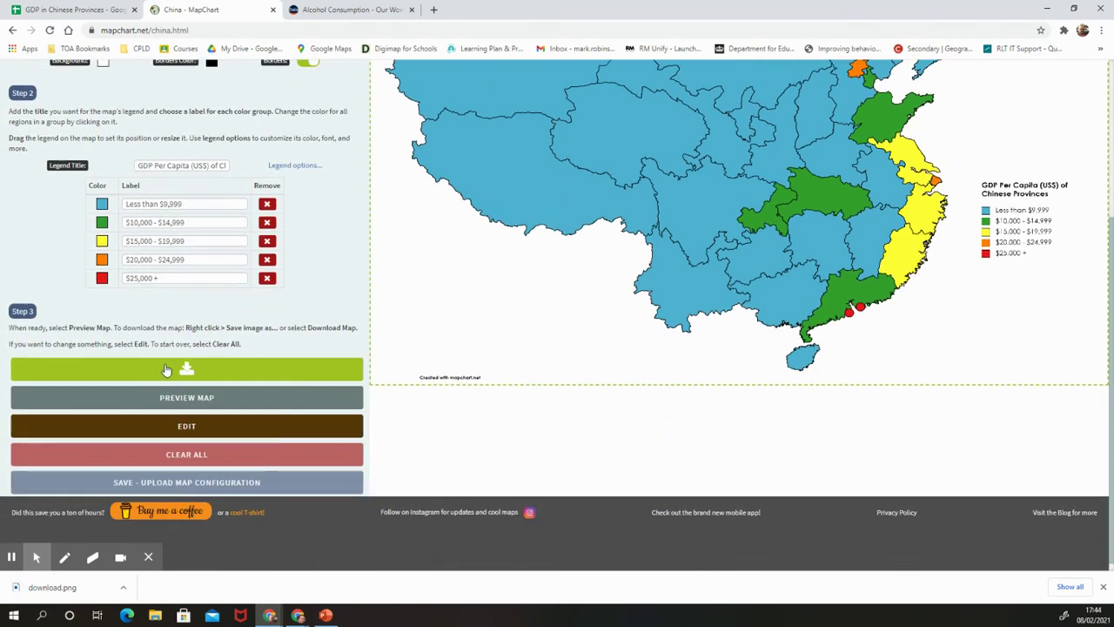
{"action": "left_click", "coordinate": [192, 367]}
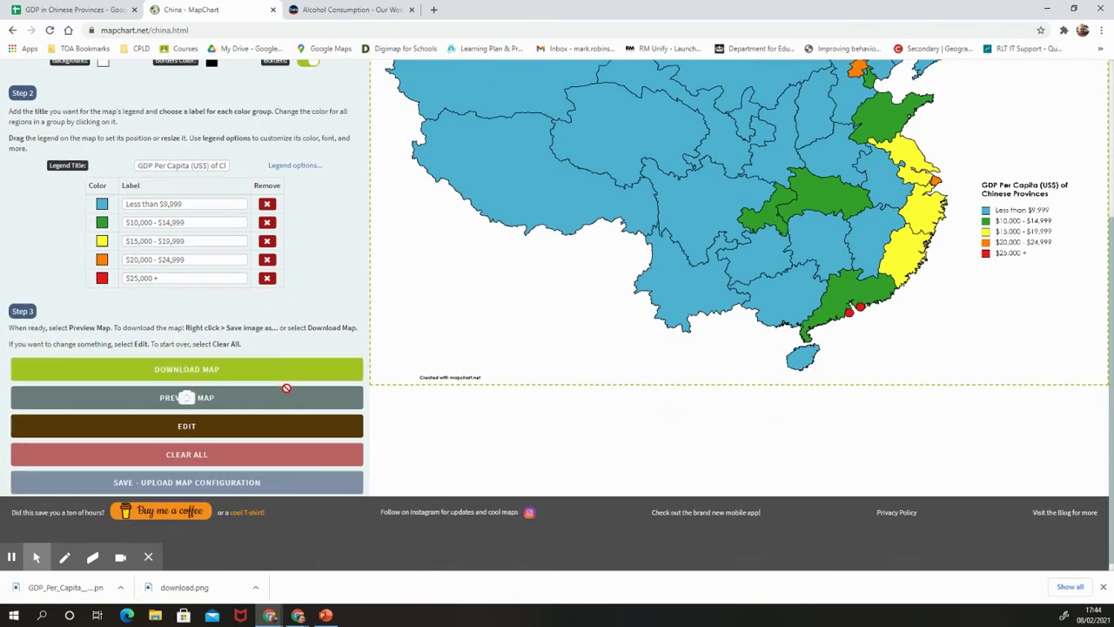
{"action": "left_click", "coordinate": [56, 588]}
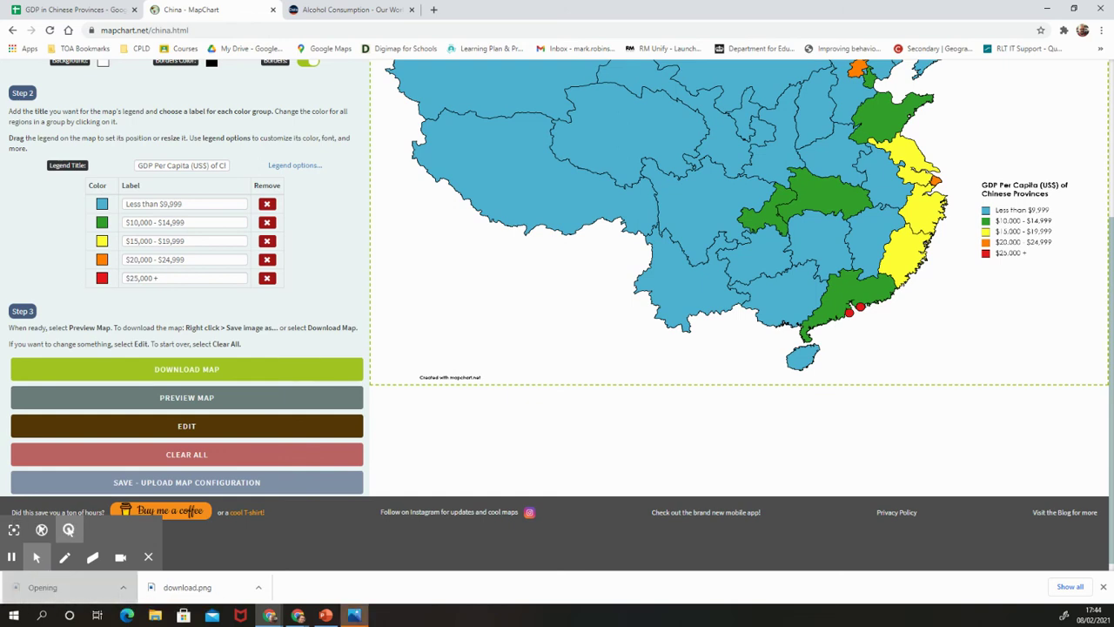